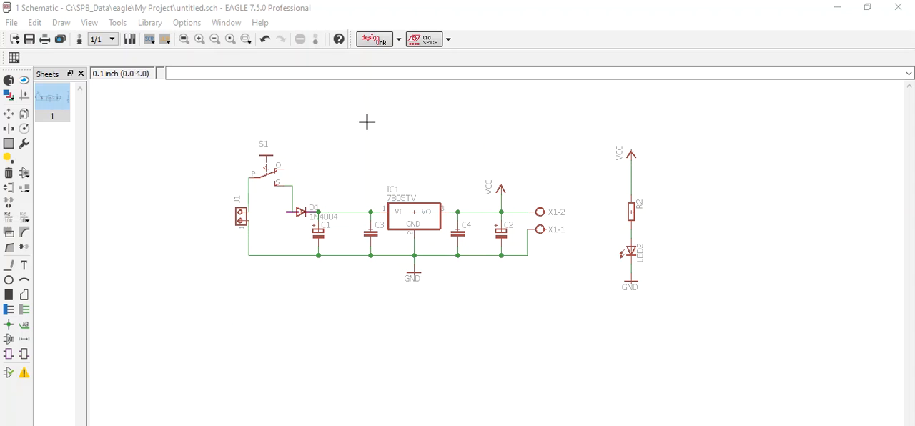
Step: Create the board layout from the schematic and maximize the board editor
left_click(496, 104)
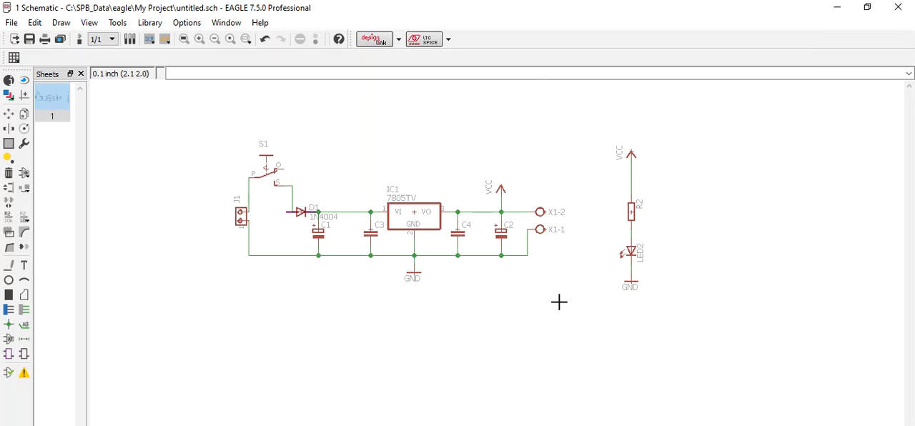
left_click(80, 41)
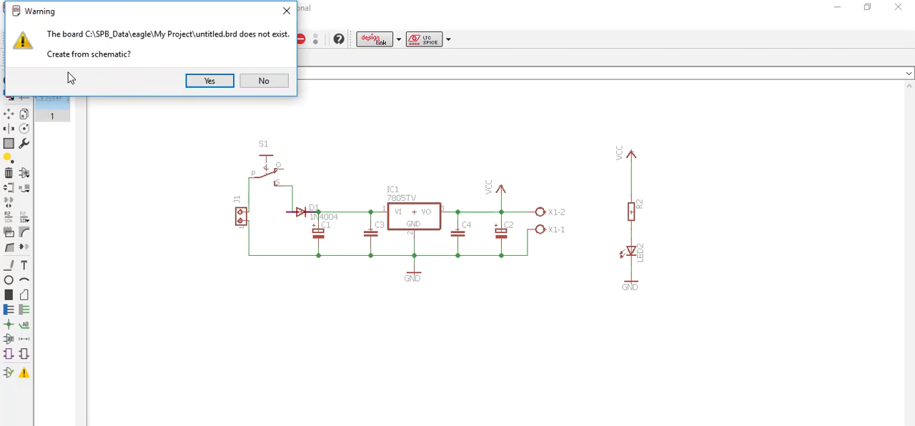
left_click(208, 80)
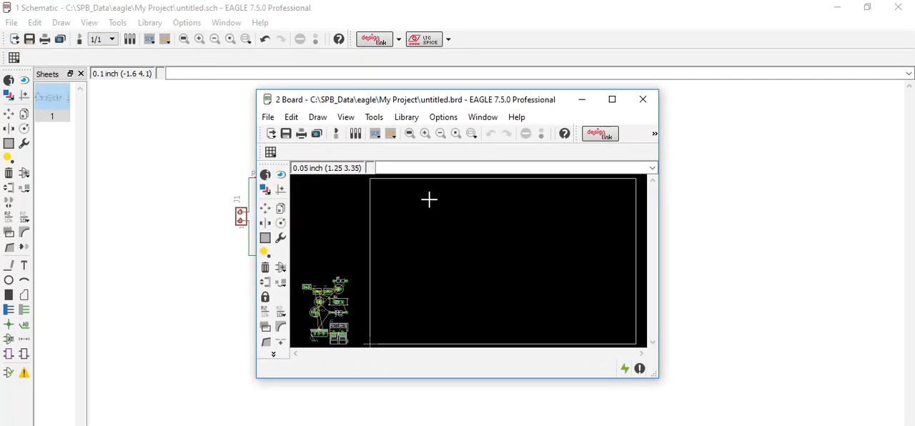
left_click(613, 98)
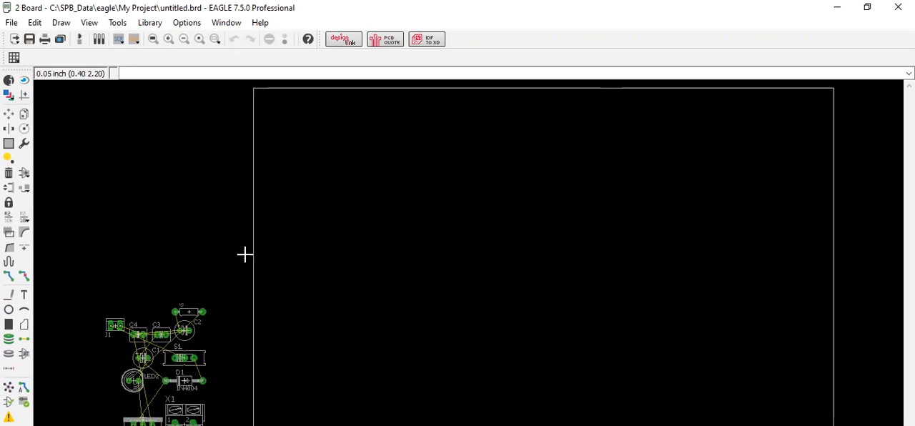
scroll(259, 299, "down", 1)
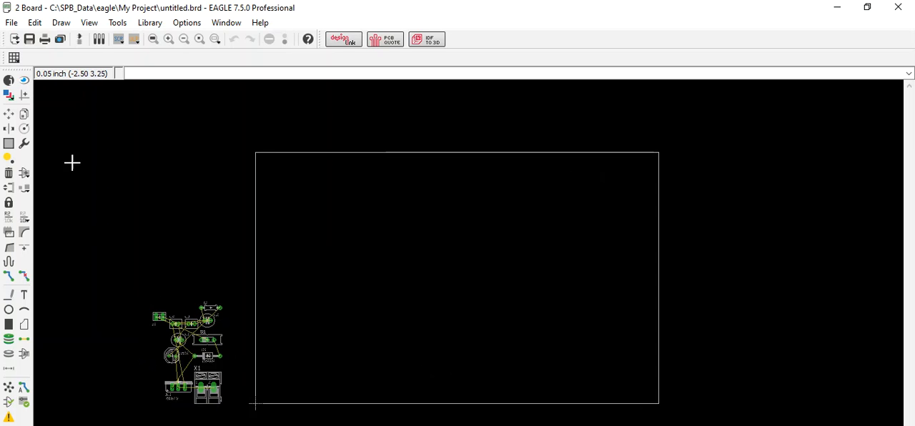
Step: Group all the components and move the group inside the board outline, near its centre
left_click(9, 113)
left_click(8, 143)
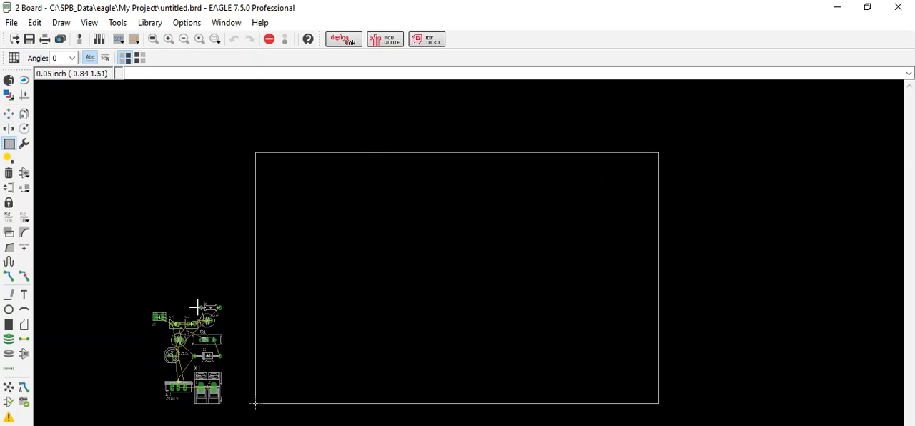
left_click(8, 115)
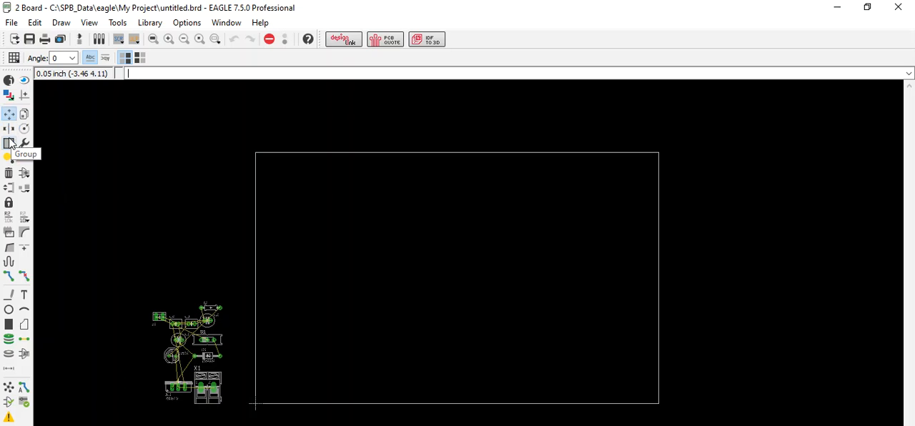
left_click(9, 144)
left_click_drag(134, 288, 243, 415)
key("F7")
right_click(194, 332)
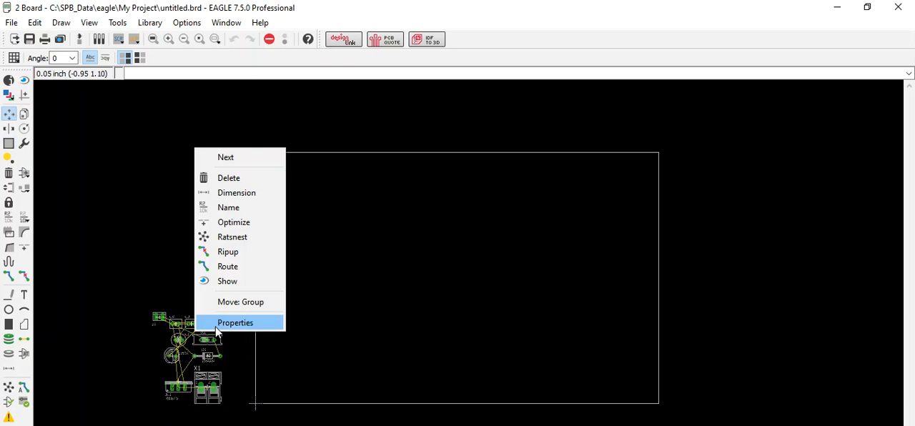
left_click(235, 302)
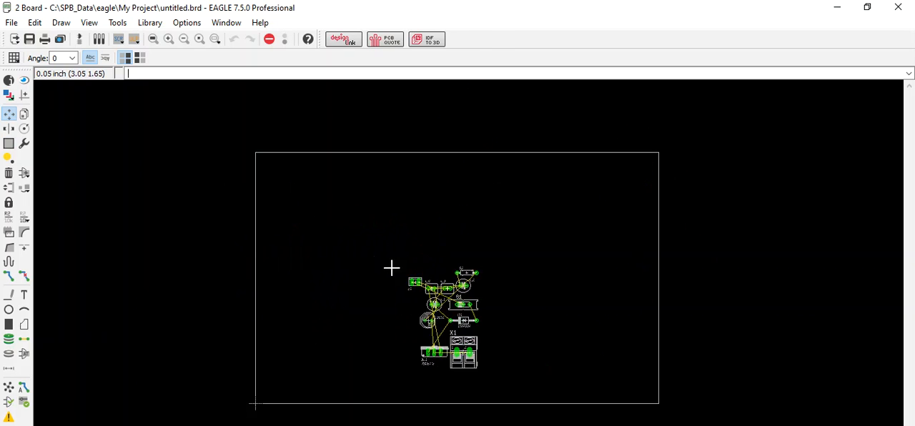
left_click(427, 236)
scroll(424, 234, "up", 3)
scroll(441, 343, "down", 2)
scroll(440, 346, "up", 1)
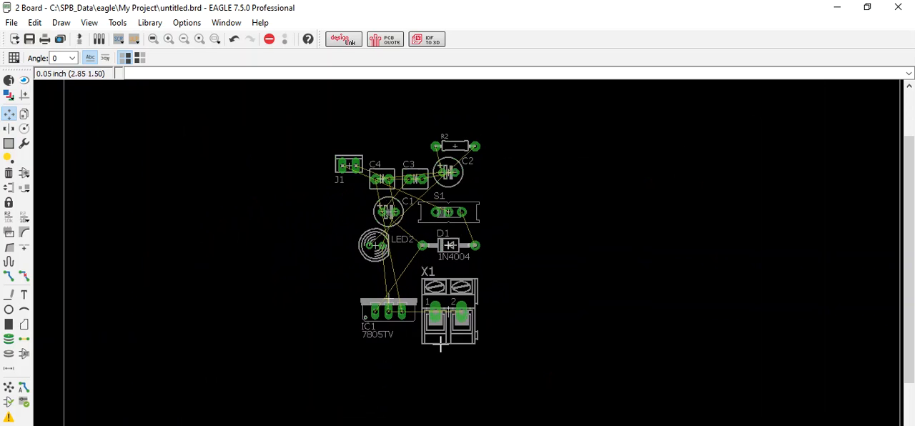
scroll(441, 345, "down", 1)
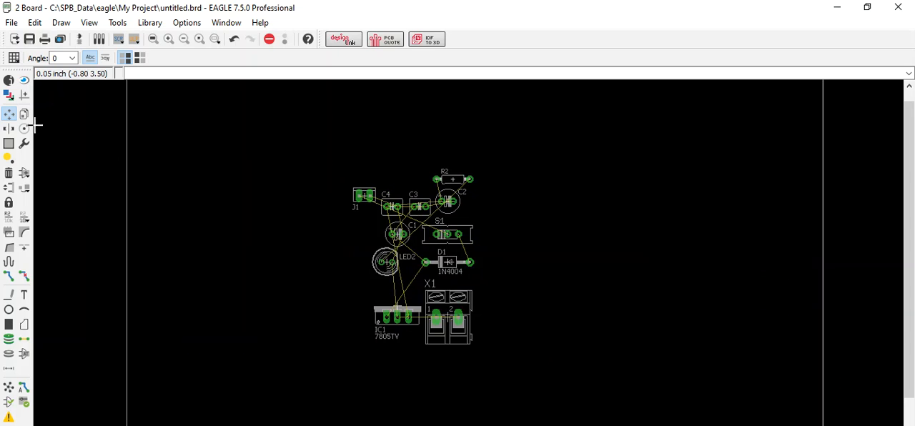
Step: Spread out J1 to the left and X1 to the right of the parts, and move regulator IC1 up between them
left_click(7, 115)
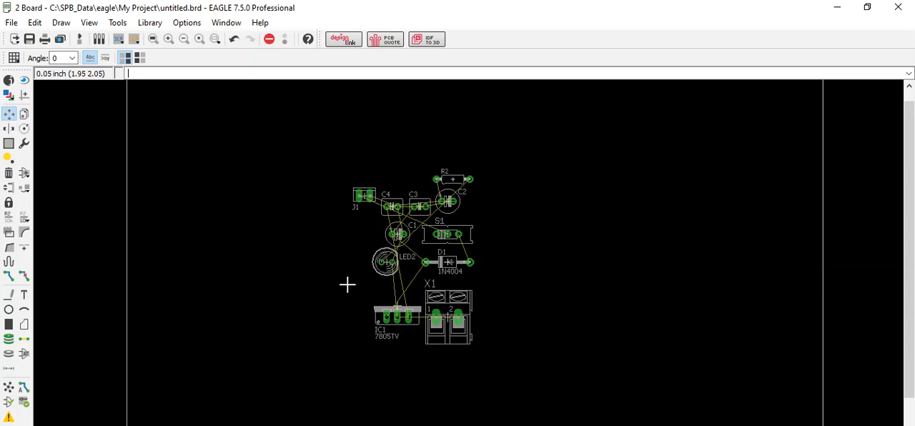
left_click(366, 194)
left_click(243, 184)
left_click(451, 315)
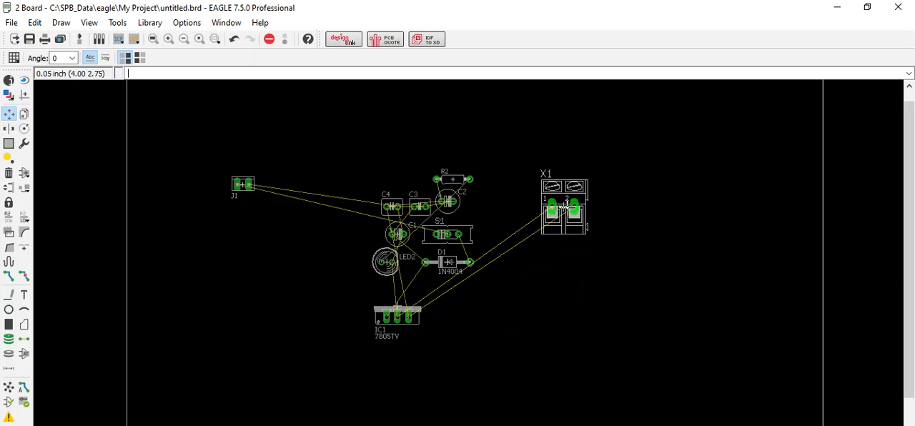
left_click(405, 326)
left_click(404, 173)
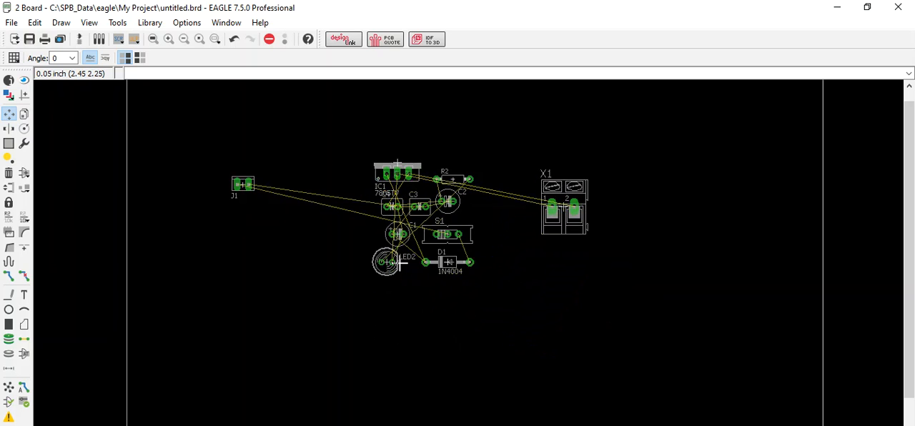
Step: Rotate connector J1 to 270° and shift it further left, and pull switch S1 out of the cluster to below J1
left_click(246, 194)
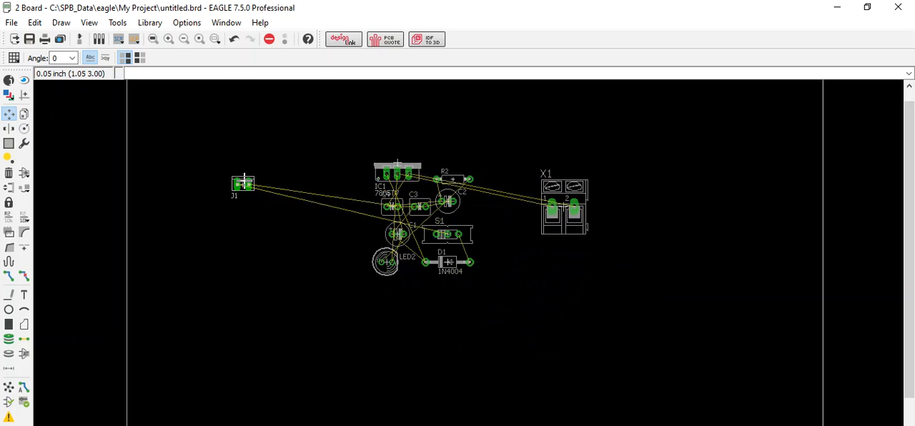
right_click(251, 155)
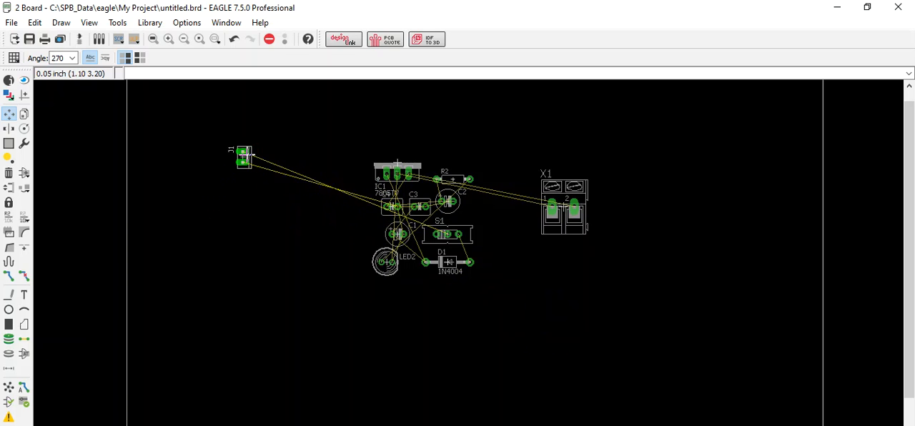
left_click(215, 179)
left_click(451, 235)
left_click(276, 229)
Step: Rotate J1 again with its pads kept vertical, and place switch S1 directly above it
left_click(224, 175)
right_click(200, 188)
right_click(201, 184)
left_click(210, 178)
left_click(276, 228)
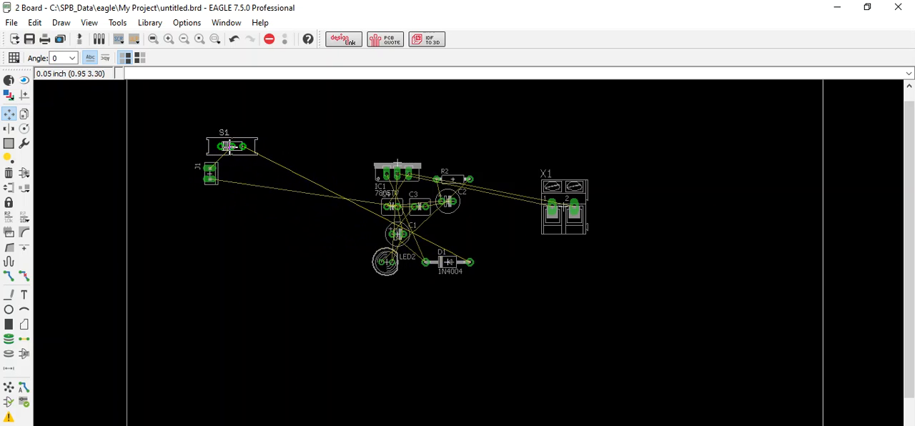
left_click(229, 146)
Step: Rotate diode D1 to 180° and place it to the right of J1, just below S1
left_click(450, 262)
right_click(262, 207)
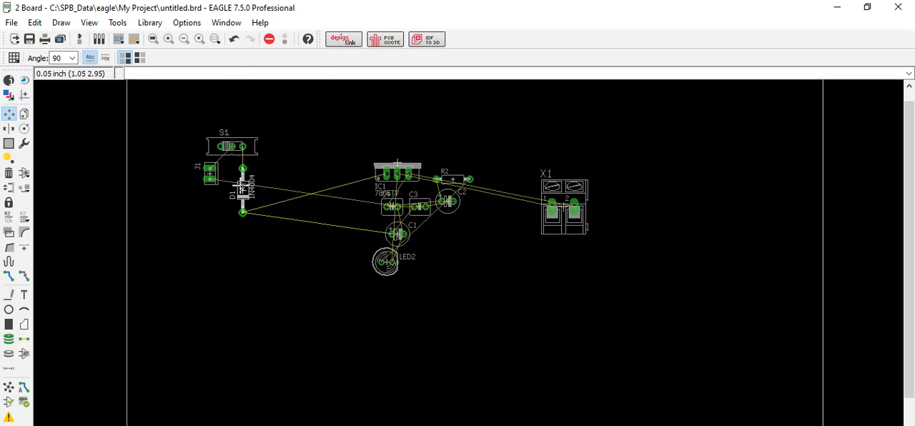
right_click(244, 182)
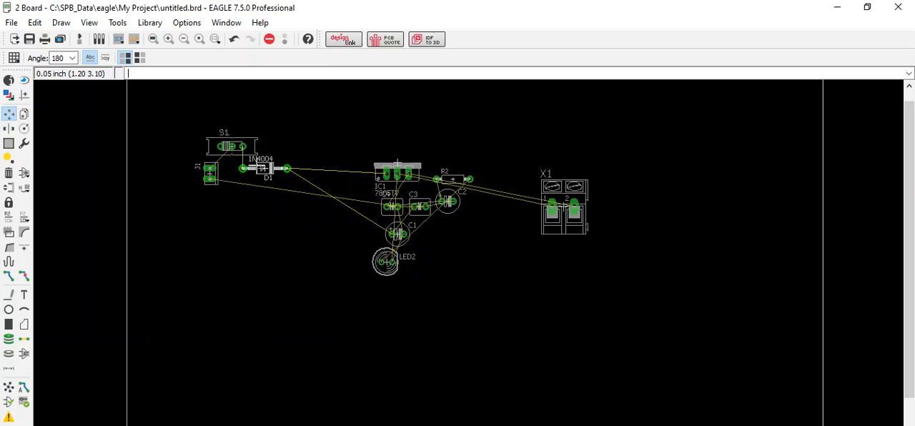
left_click(262, 169)
Step: Rotate capacitor C1 to 270° and place it just right of D1, with its upper pad level with the diode
left_click(397, 233)
right_click(403, 231)
right_click(319, 214)
right_click(322, 199)
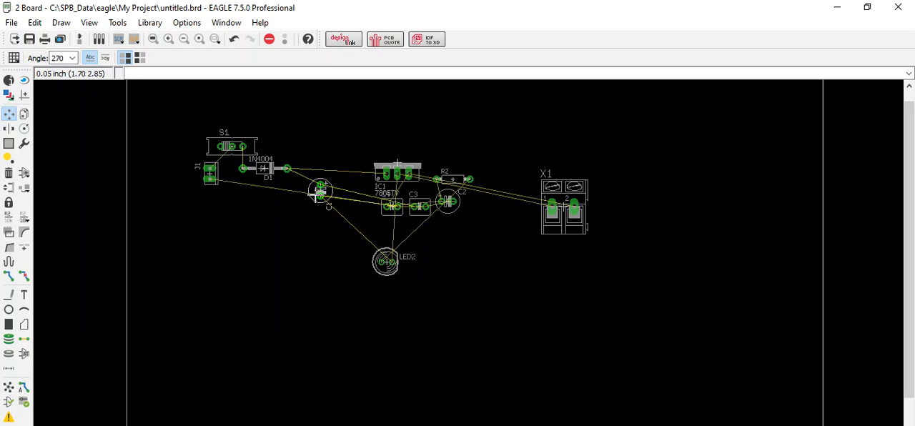
left_click(307, 182)
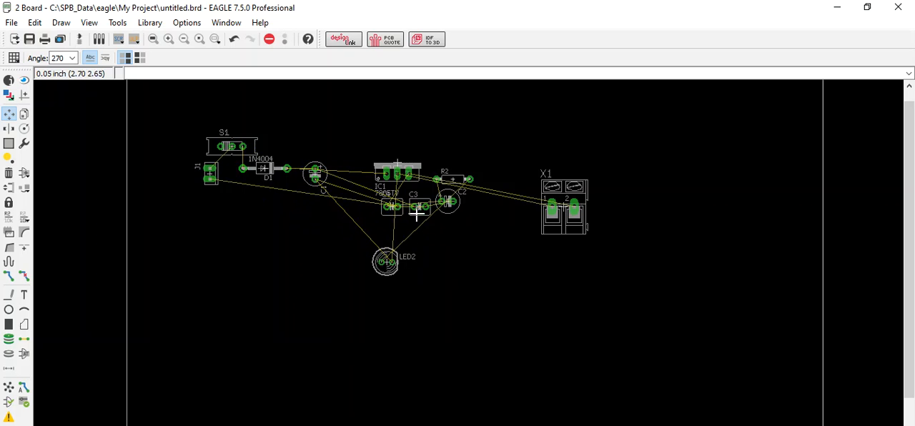
Step: Move C4 aside below LED2, and place C3 rotated to 270° between C1 and IC1
left_click(392, 205)
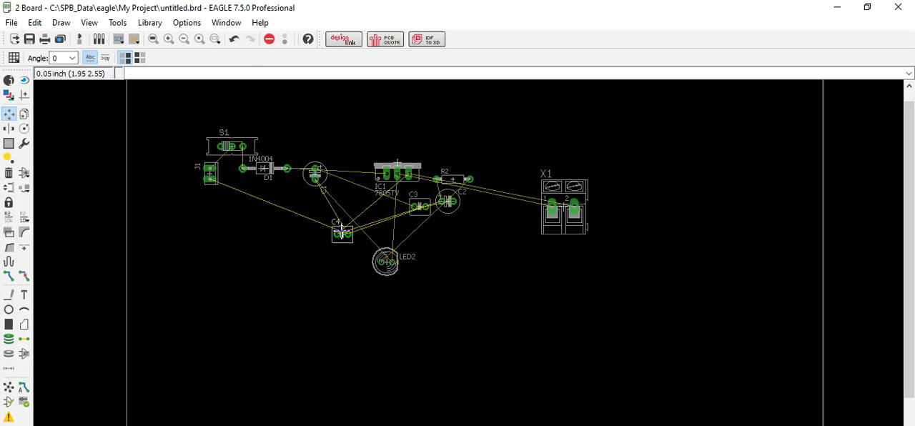
left_click(370, 305)
left_click(419, 206)
right_click(359, 190)
right_click(358, 191)
right_click(358, 190)
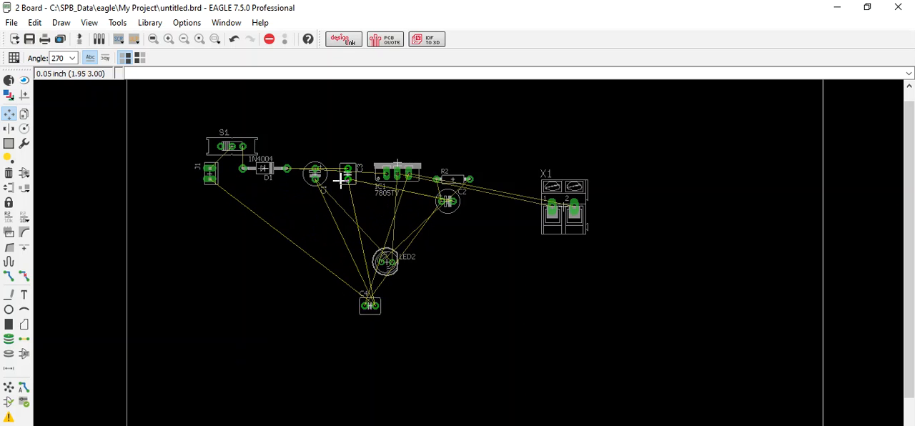
left_click(336, 180)
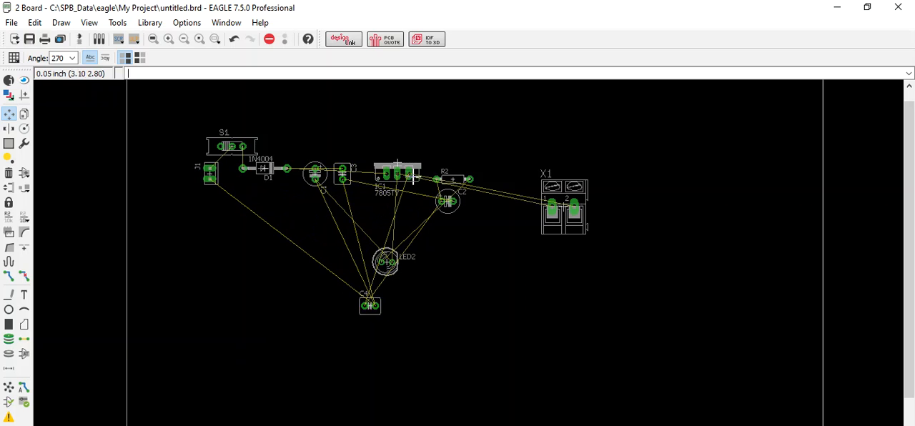
Step: Check the part order in the schematic, and shift IC1 on the board so its pads align with C3's upper pad
left_click(81, 40)
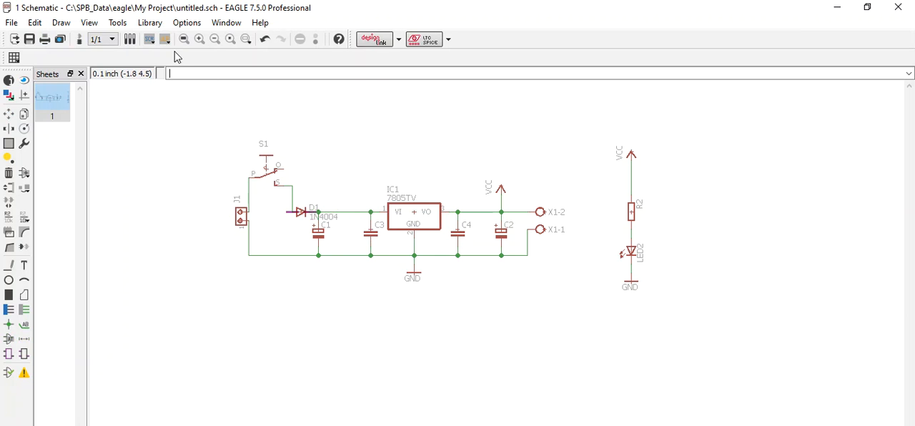
left_click(80, 41)
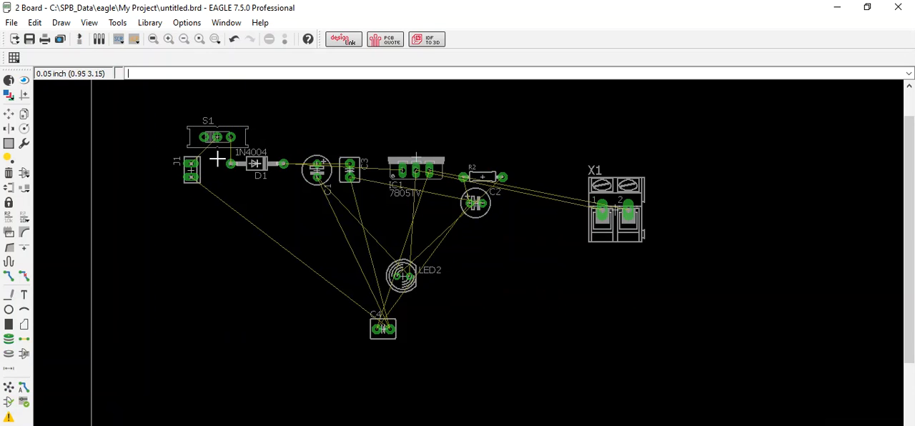
left_click(9, 114)
left_click(406, 168)
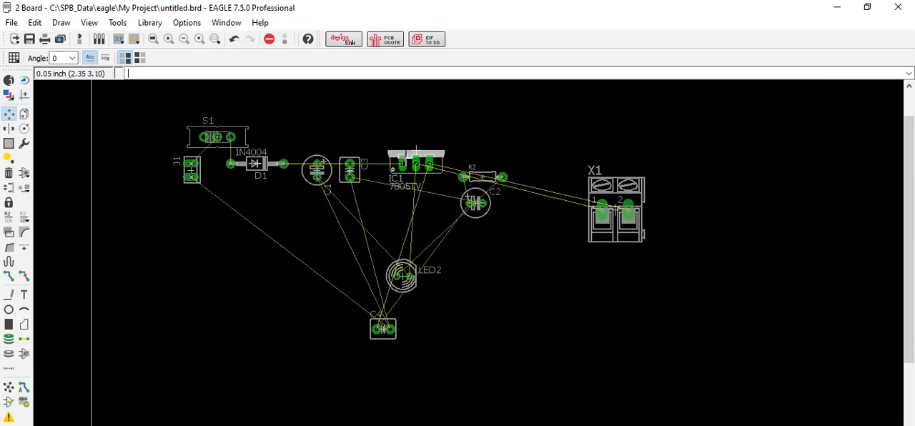
left_click(403, 162)
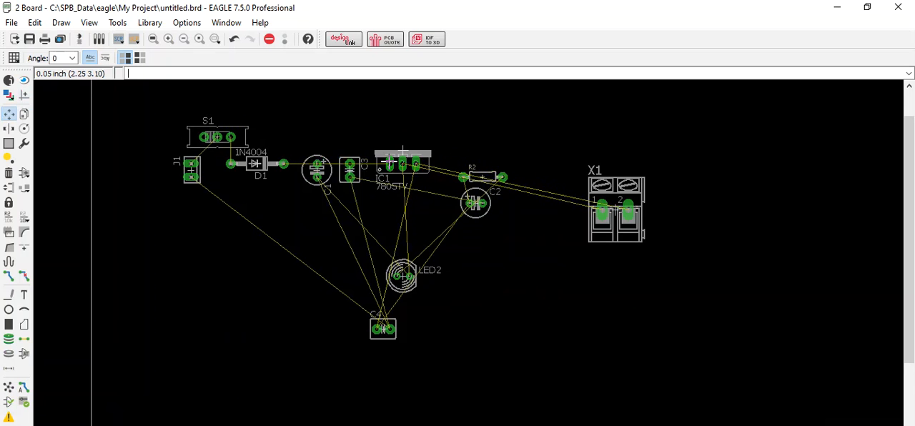
Step: Move LED2 aside to the lower right, and place C4 rotated to 270° just right of IC1
left_click(403, 275)
left_click(562, 336)
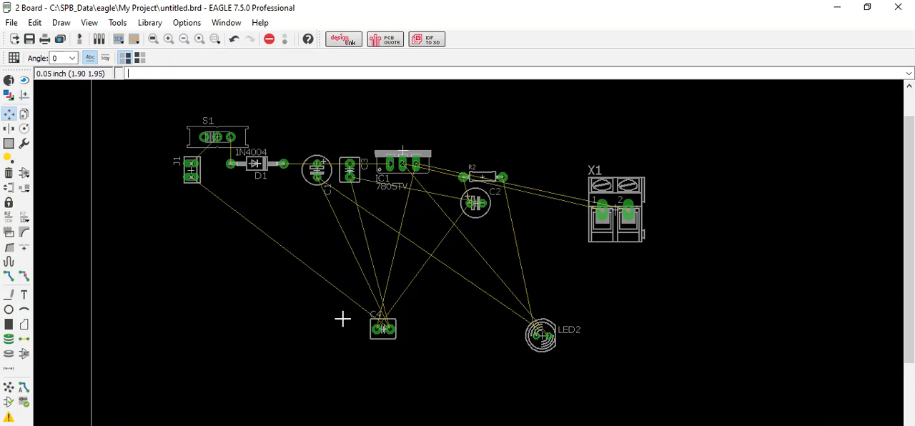
left_click(382, 329)
right_click(462, 247)
right_click(472, 205)
right_click(458, 185)
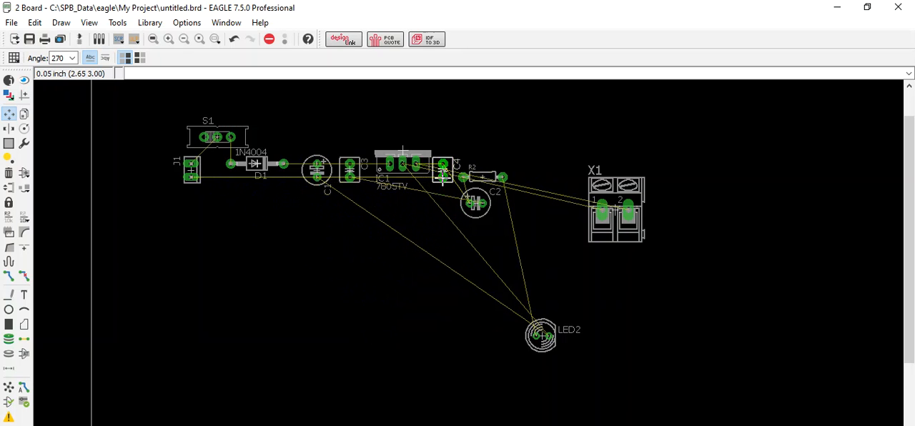
left_click(451, 176)
Step: Place C2 rotated to 270° just right of C4, and move resistor R2 away to the right of LED2
left_click(482, 212)
right_click(503, 194)
right_click(502, 192)
right_click(500, 191)
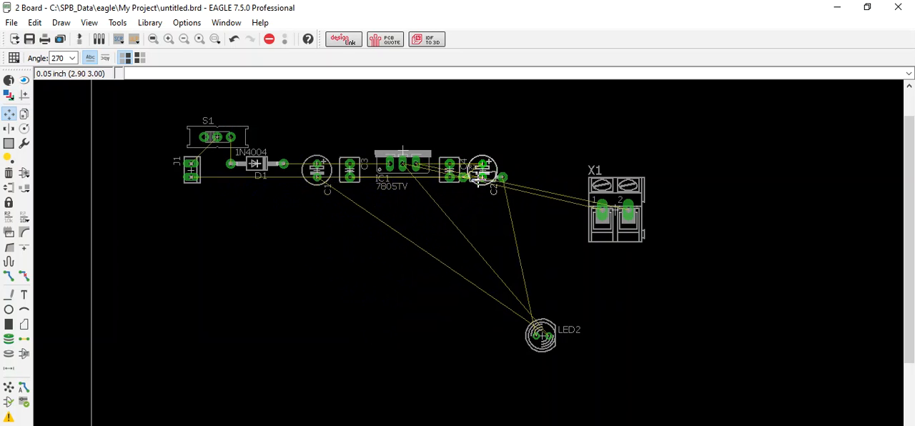
left_click(478, 178)
left_click(507, 177)
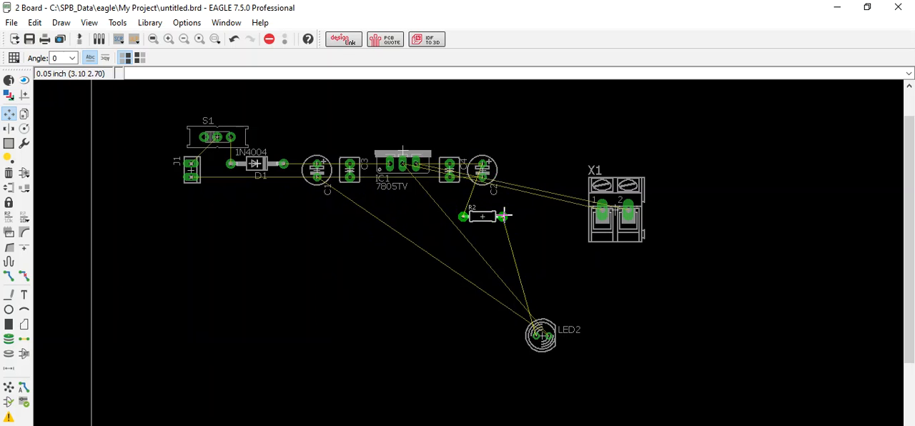
left_click(708, 349)
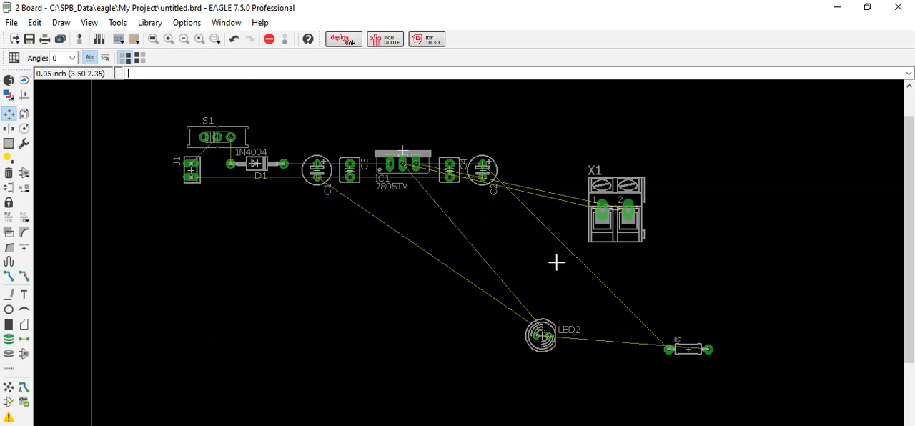
Step: Rotate terminal block X1 to 270° and place it just right of C2
left_click(609, 187)
right_click(578, 190)
right_click(565, 193)
right_click(565, 193)
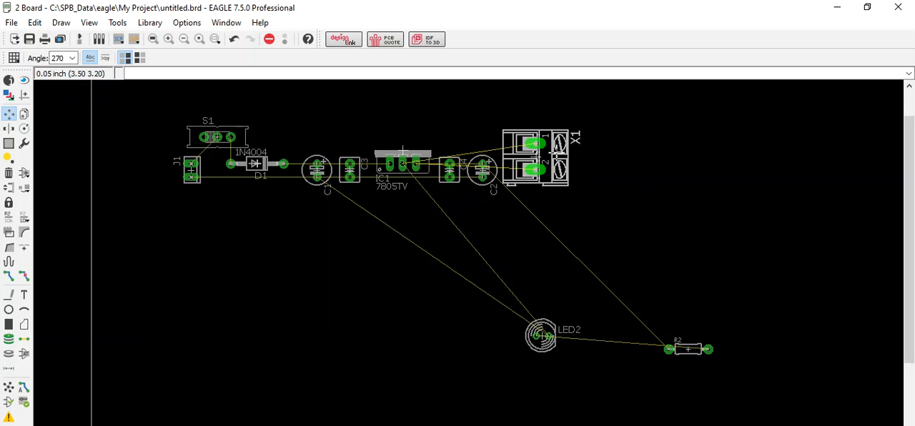
left_click(556, 153)
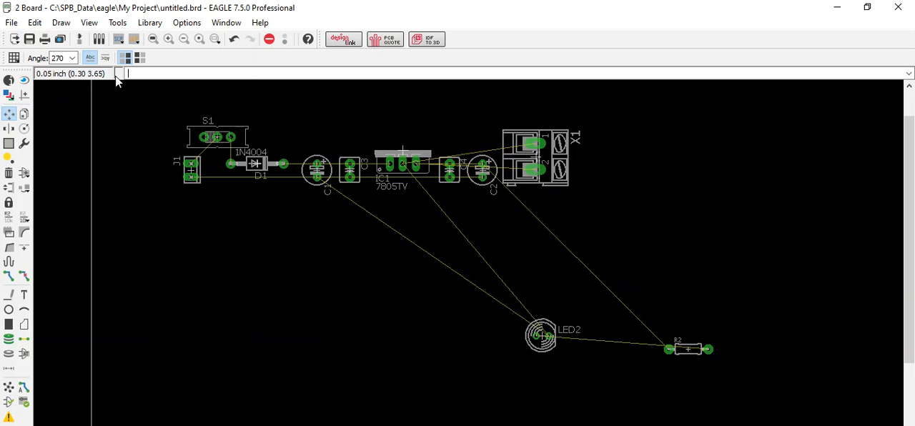
Step: Compare the board layout with the schematic to check the part order and connections, including LED2 and R2
left_click(80, 38)
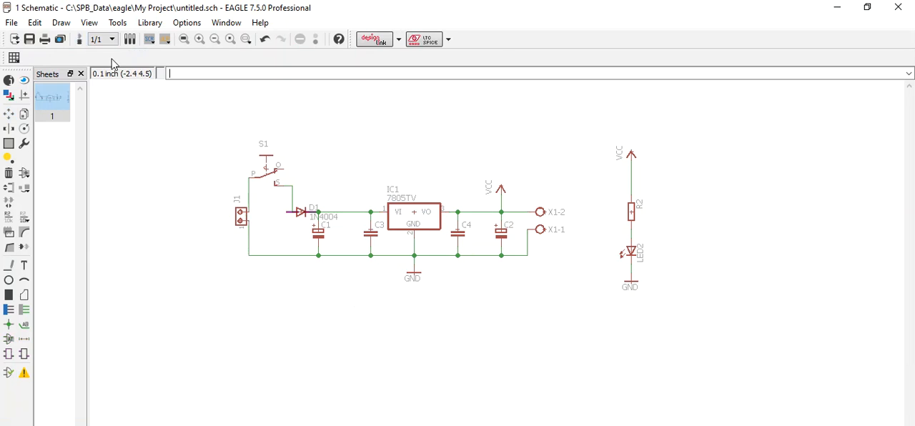
left_click(80, 39)
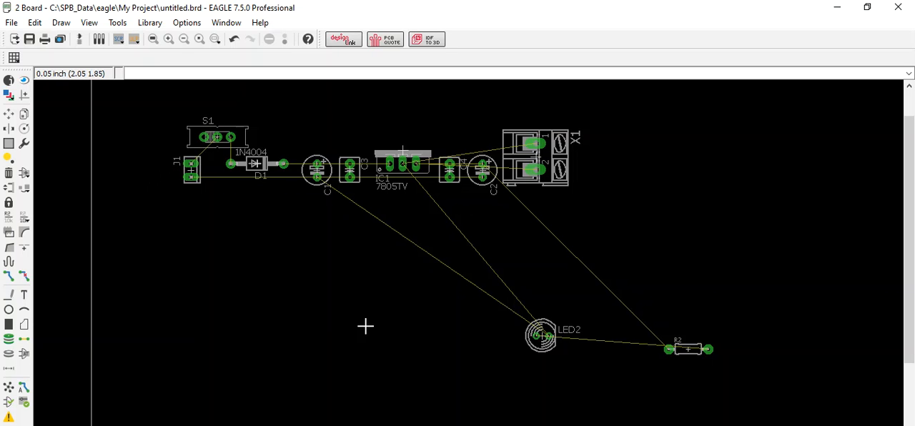
left_click(80, 39)
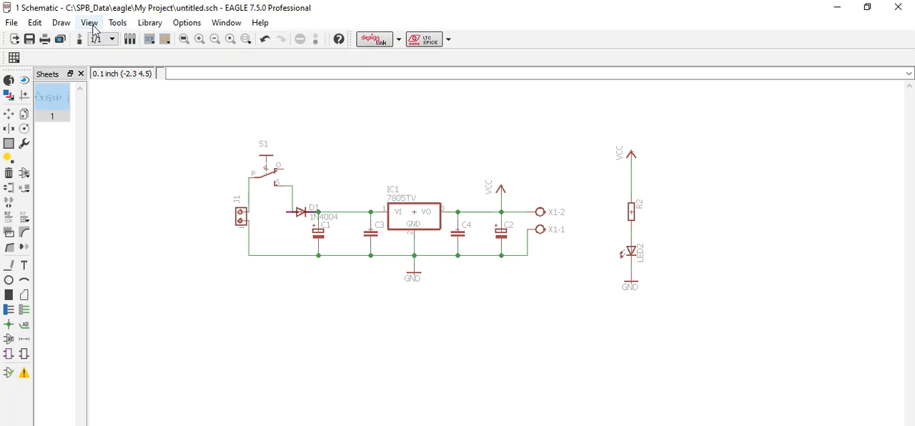
left_click(79, 38)
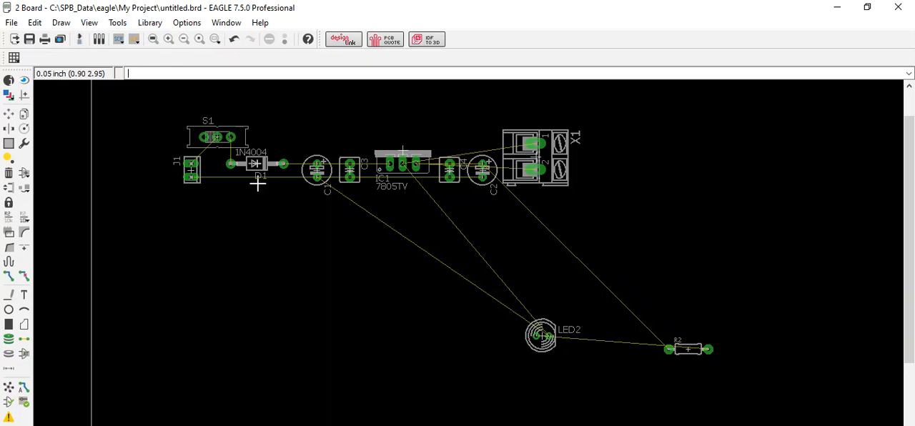
left_click(78, 39)
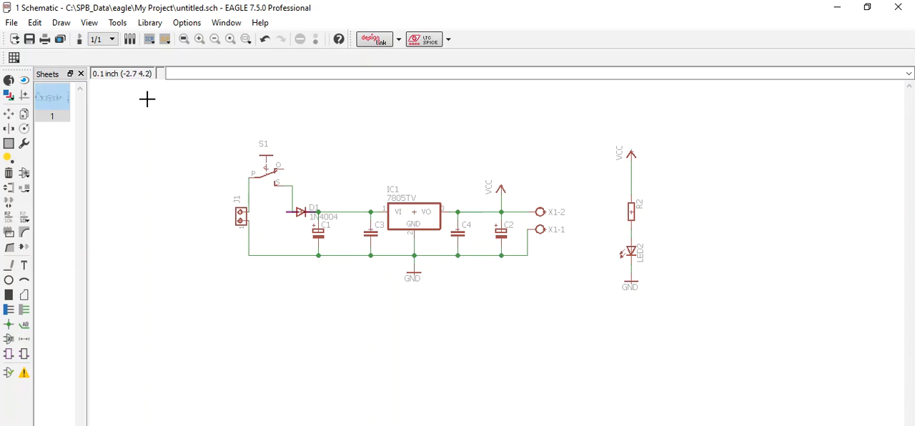
left_click(80, 40)
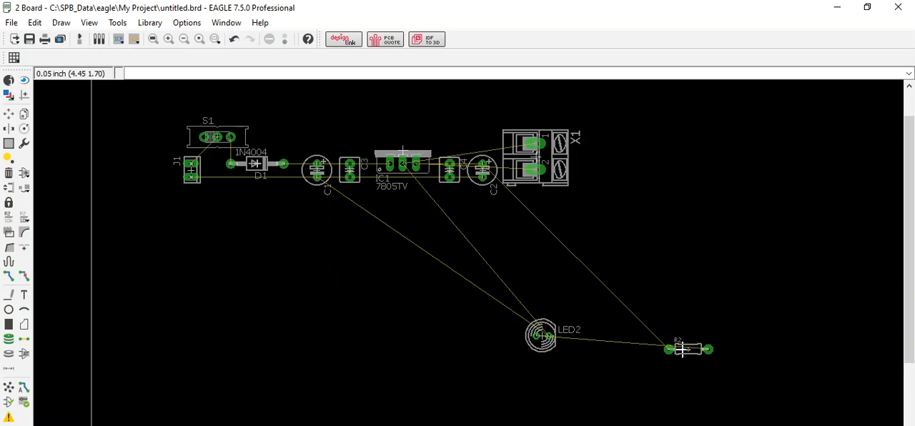
Step: Turn resistor R2 end for end and place it just above C4, right of IC1's tab
left_click(8, 113)
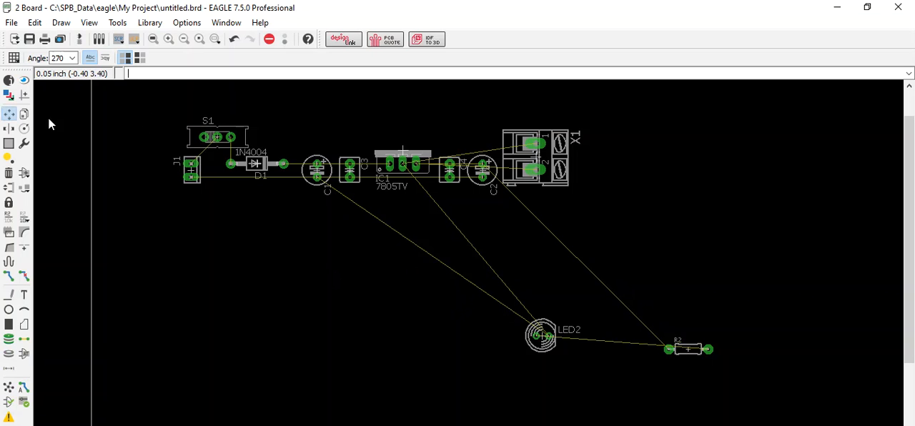
left_click(689, 349)
right_click(468, 206)
left_click(465, 136)
Step: Rotate LED2 to 180° and place it just right of S1, and move R2 next to it in the same row
left_click(547, 349)
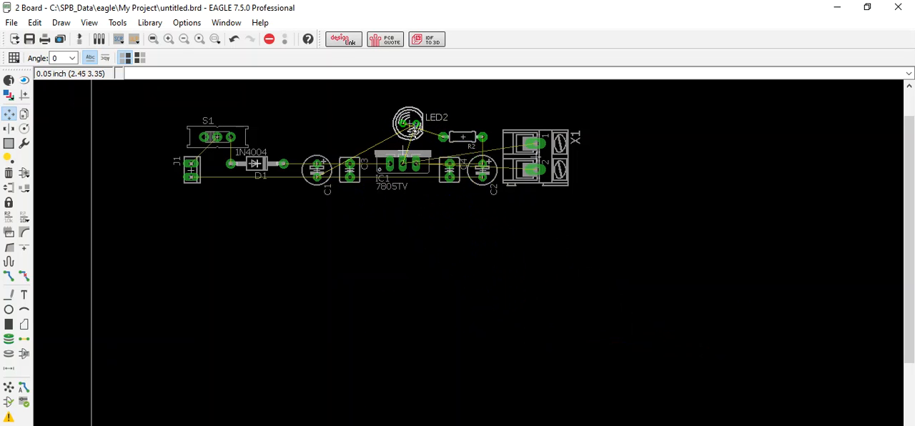
right_click(412, 128)
right_click(409, 130)
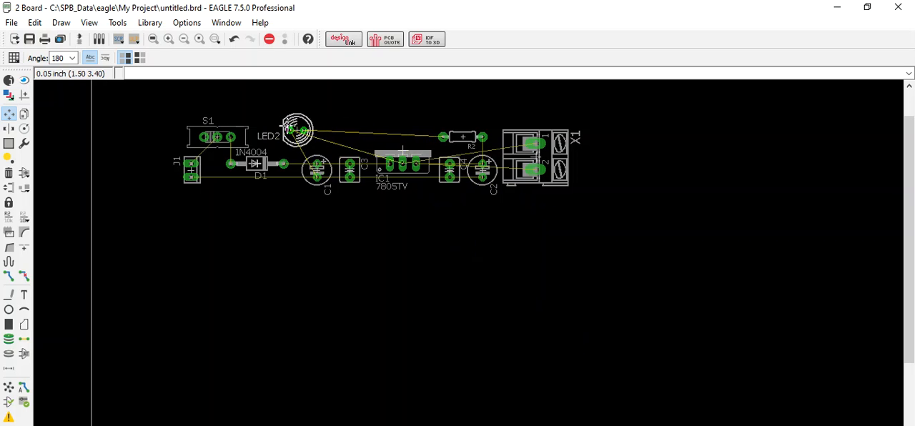
left_click(268, 128)
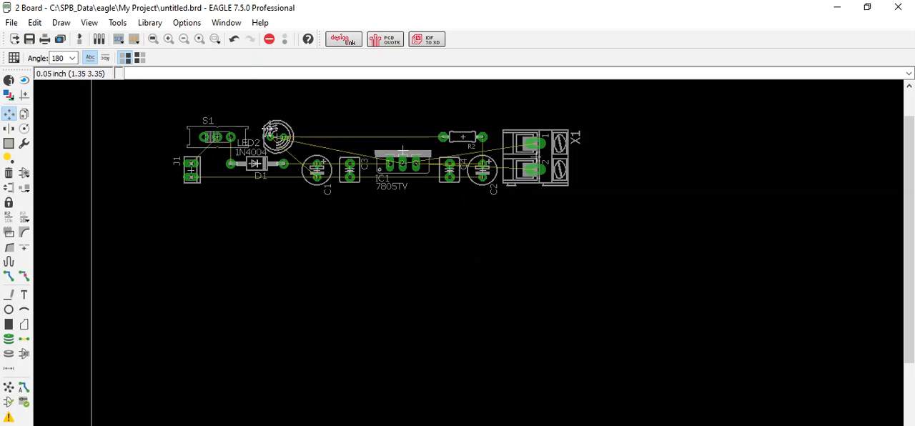
left_click(463, 135)
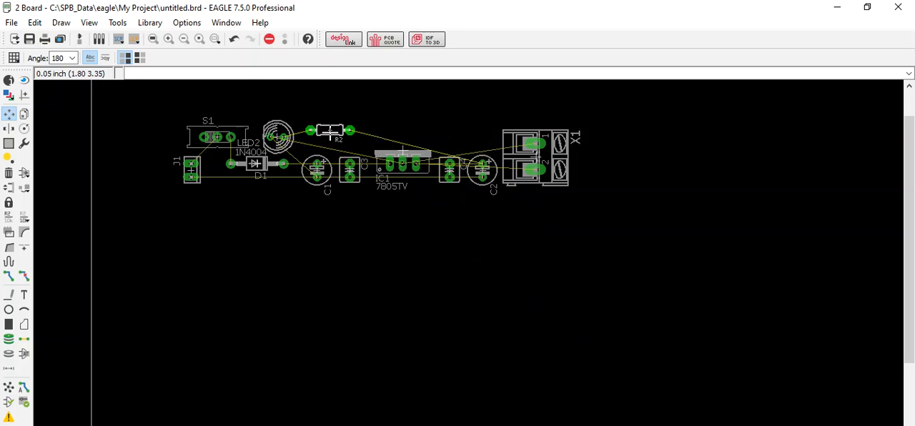
left_click(329, 137)
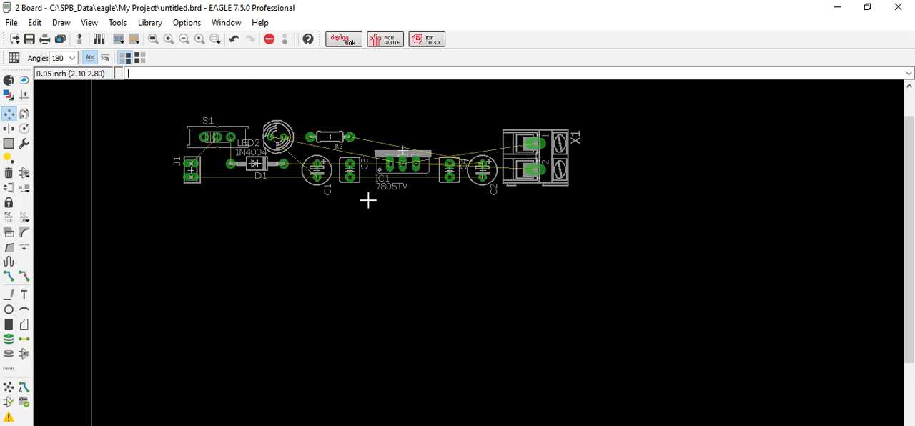
Step: Start the Route command with 16 Bottom as the trace layer
left_click(8, 276)
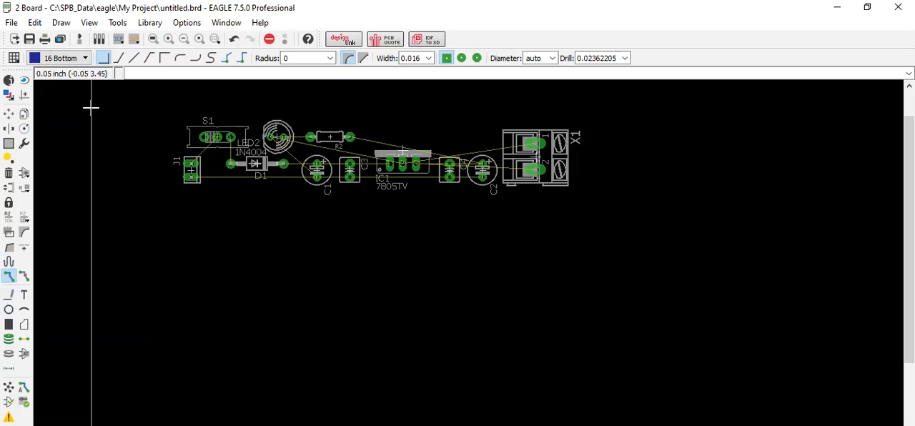
left_click(61, 58)
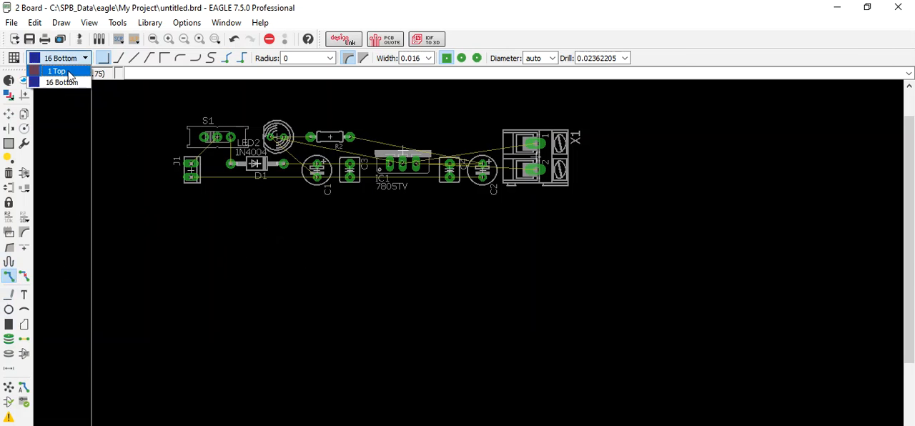
left_click(69, 83)
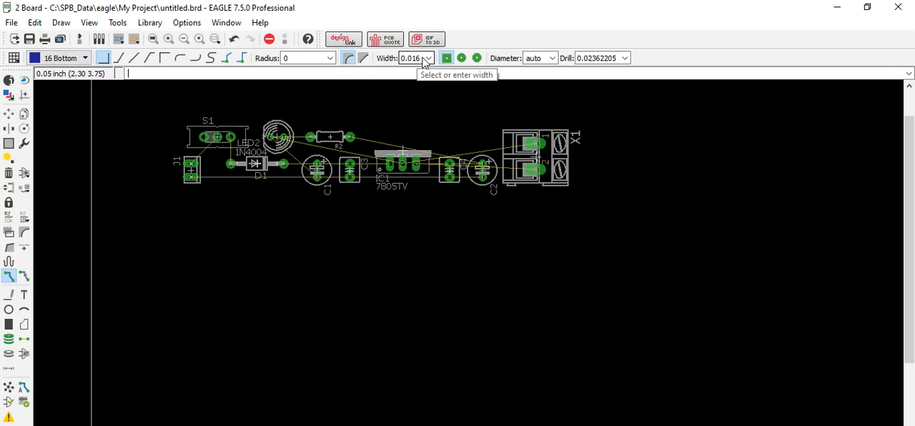
Step: Set the board's grid size to 10 with mil as the unit
left_click(11, 61)
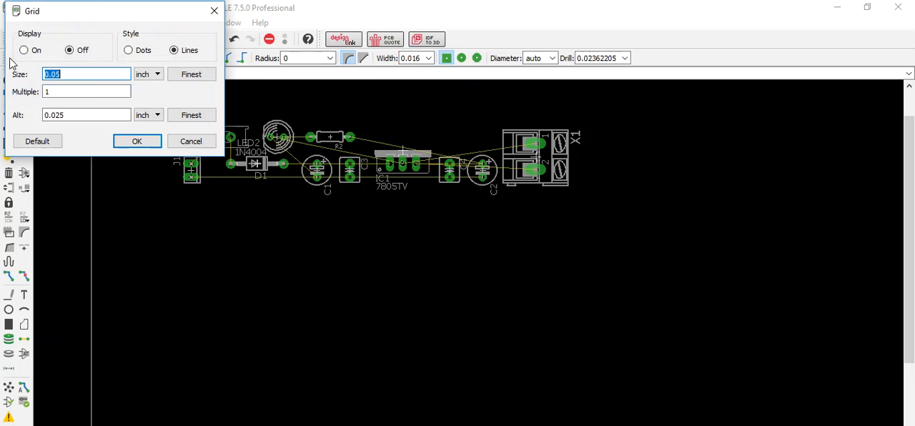
left_click(142, 76)
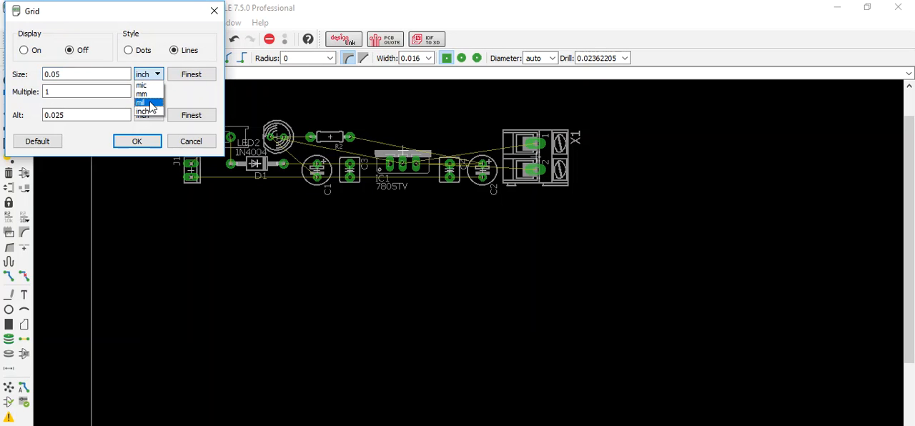
left_click(150, 104)
left_click_drag(78, 74, 3, 73)
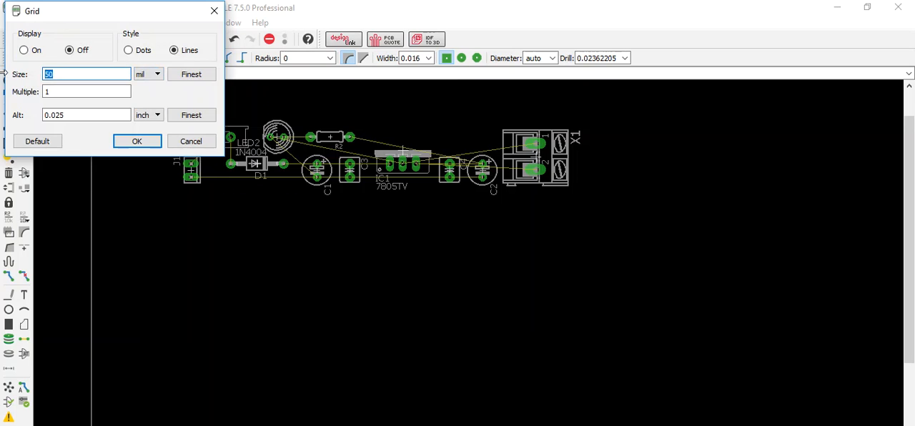
type("10")
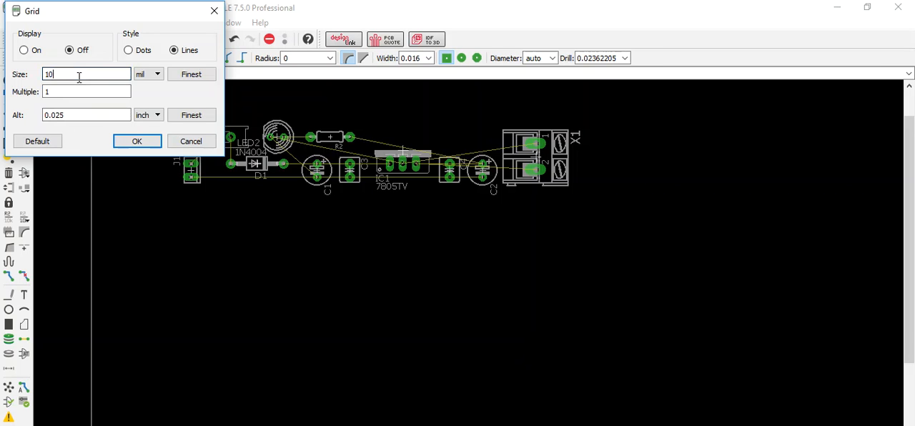
left_click(154, 76)
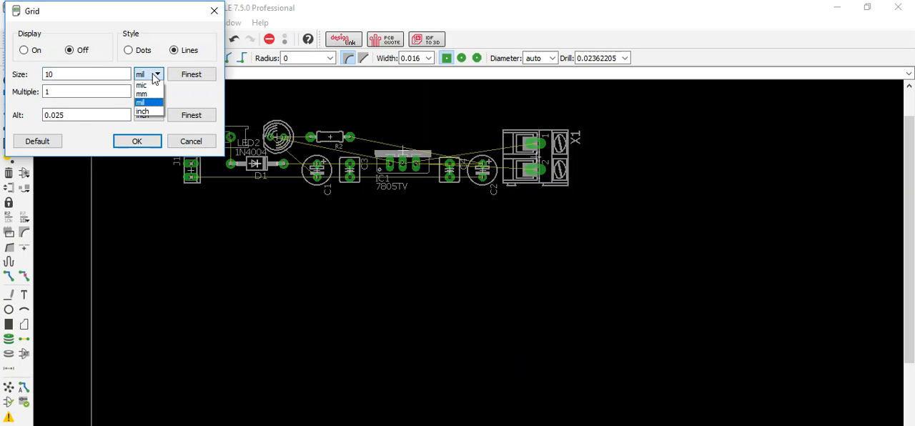
left_click(150, 105)
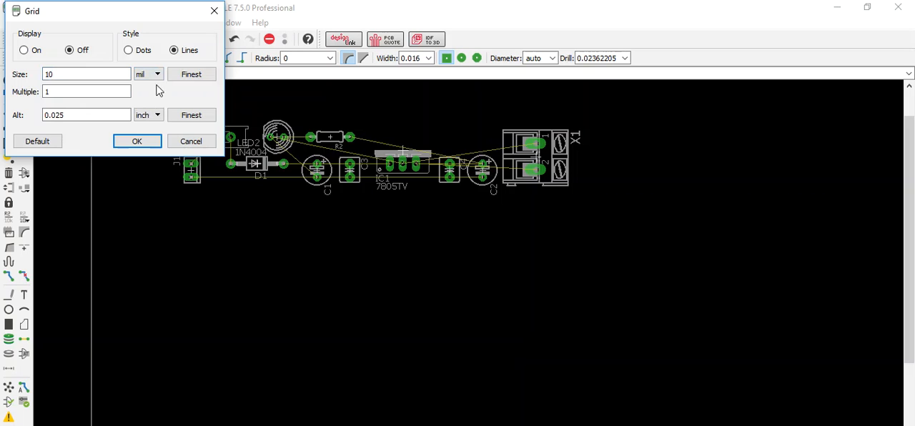
left_click(119, 72)
left_click(137, 148)
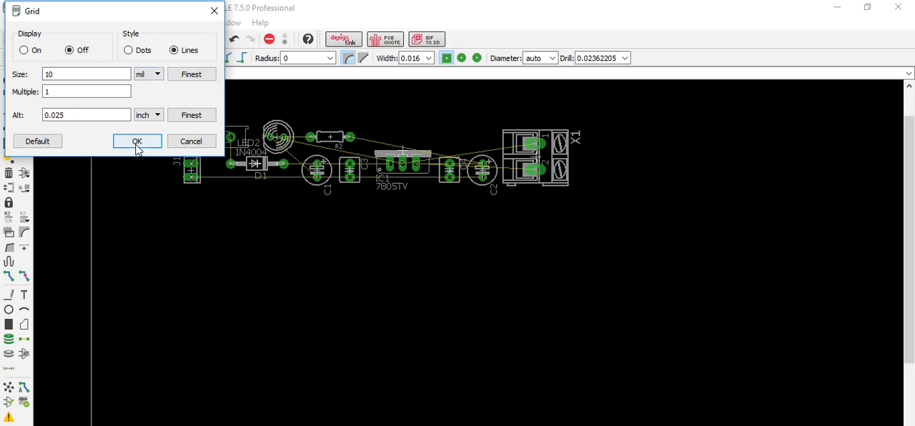
Step: Set the routing trace width to 40 mil, keeping the square via shape
left_click(445, 58)
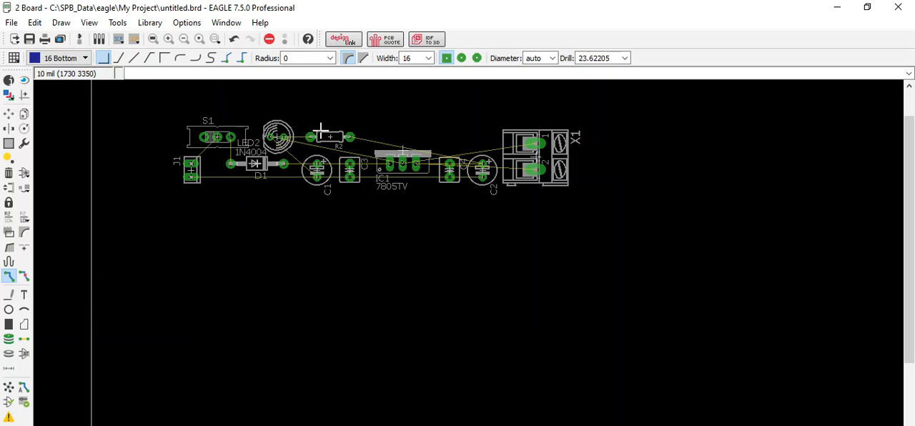
left_click(429, 59)
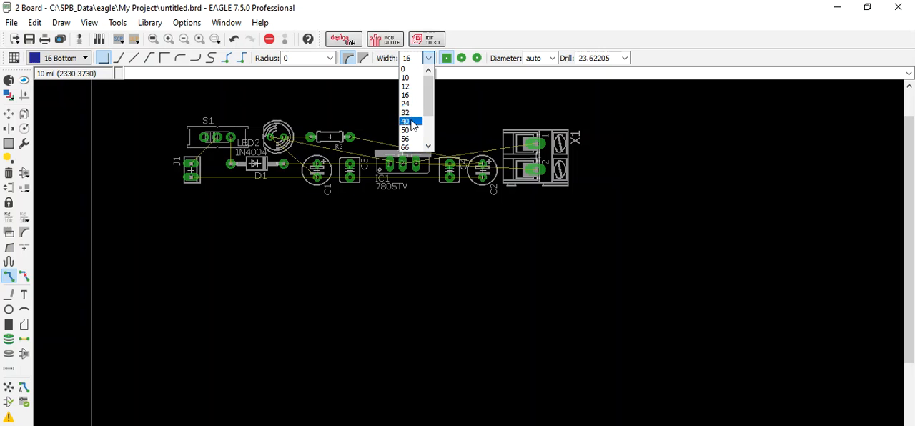
left_click(413, 122)
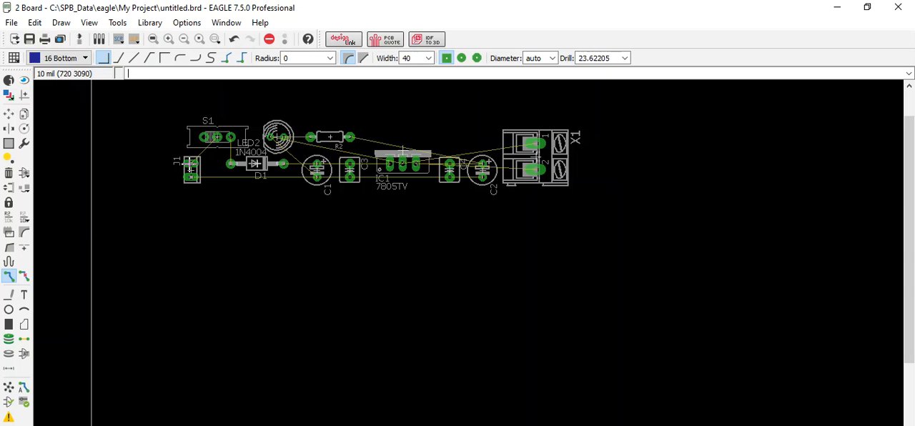
Step: Route a bottom-layer trace from J1's upper pad to S1's middle pad using the angled 45° bend style
left_click(191, 164)
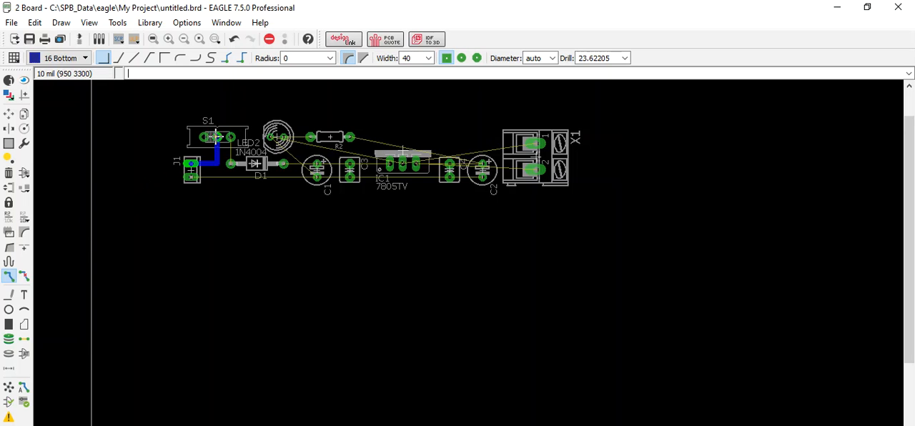
scroll(214, 136, "up", 3)
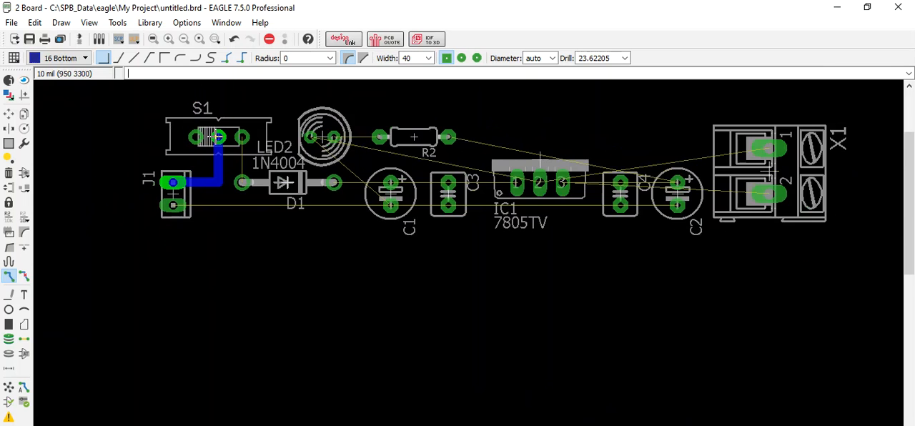
scroll(216, 136, "down", 1)
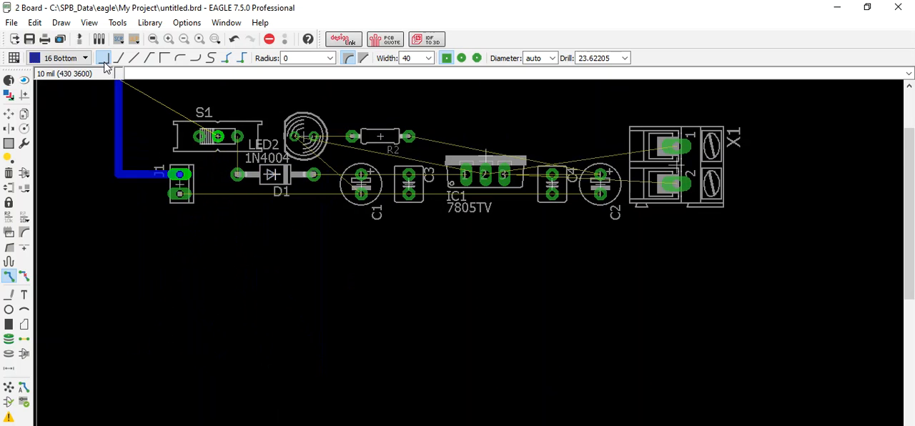
right_click(224, 226)
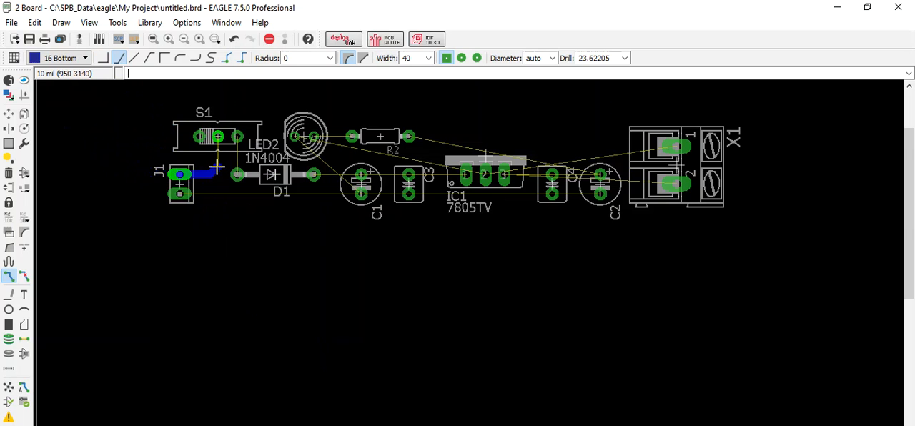
left_click(217, 137)
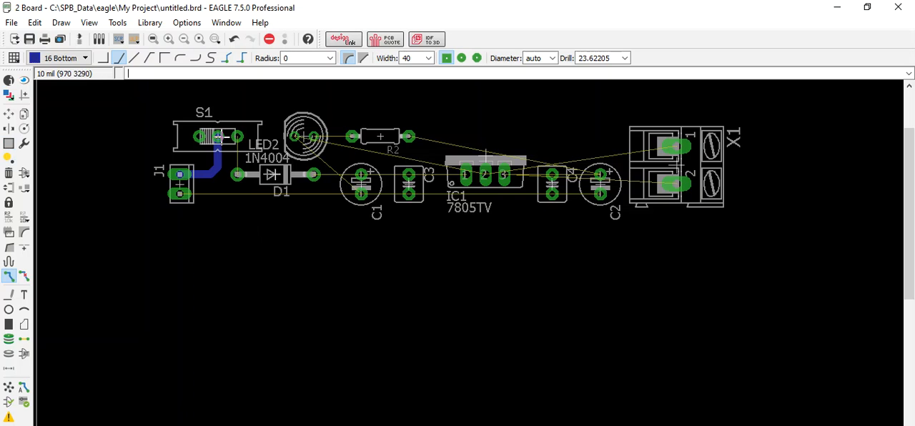
left_click(181, 173)
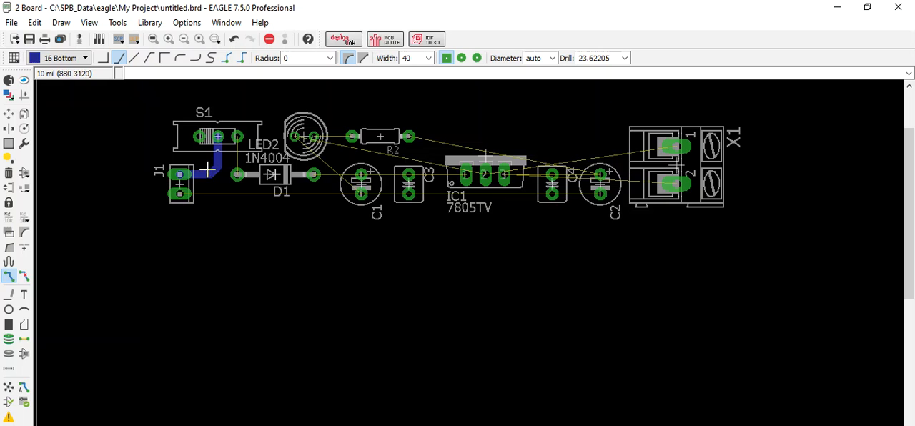
Step: Rip up the trace between J1 and S1
left_click(25, 278)
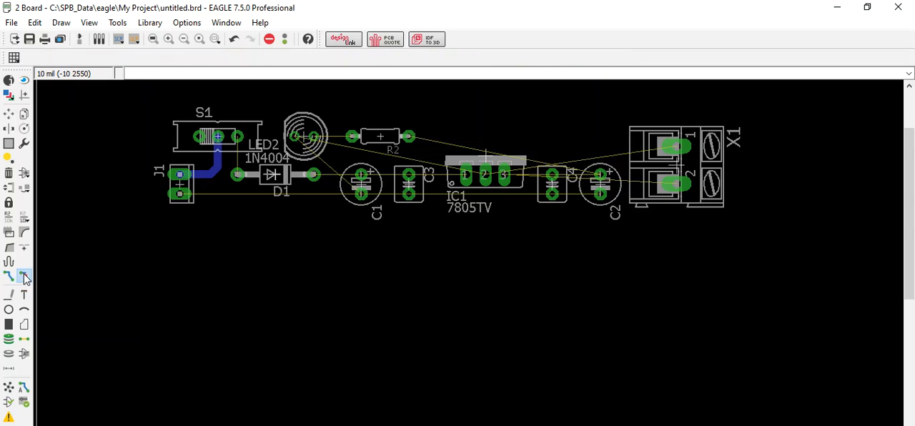
left_click(211, 172)
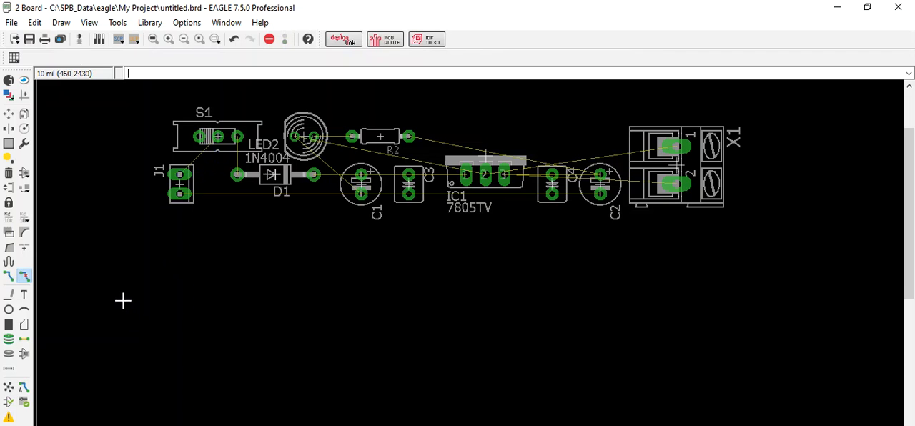
Step: Route a bottom-layer trace from J1's upper pad to S1's middle pad with a right-angle bend
left_click(8, 277)
left_click(102, 57)
left_click(180, 174)
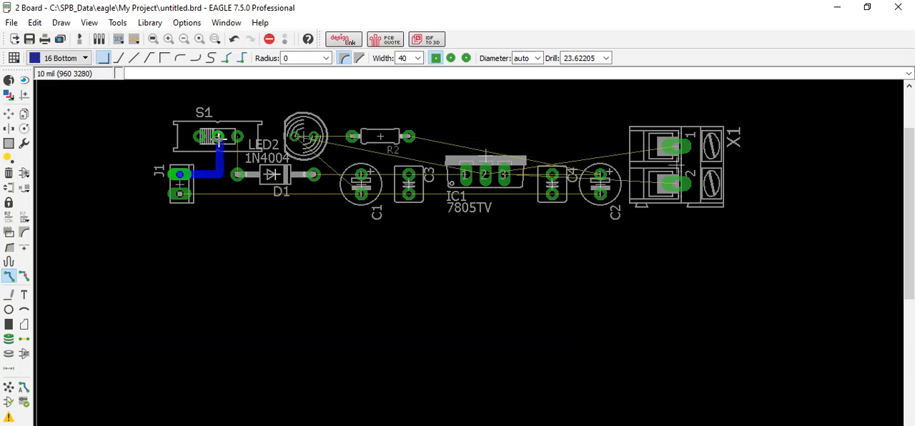
left_click(217, 136)
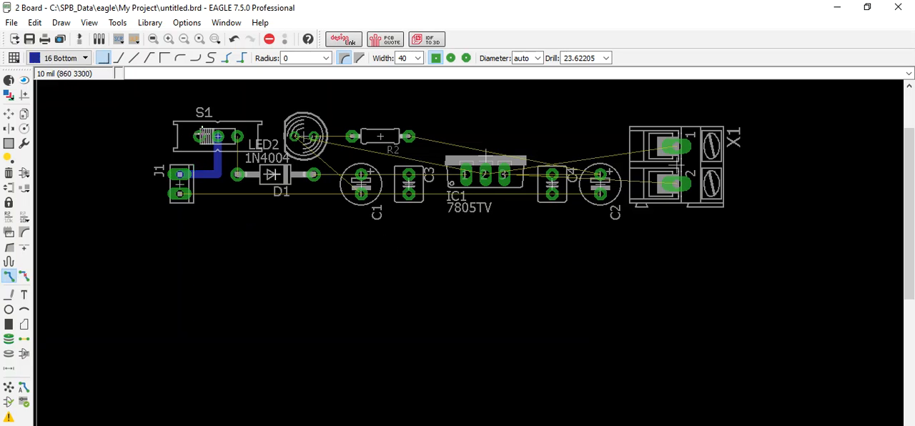
scroll(216, 183, "up", 2)
scroll(216, 183, "down", 1)
scroll(202, 133, "down", 1)
left_click(223, 173)
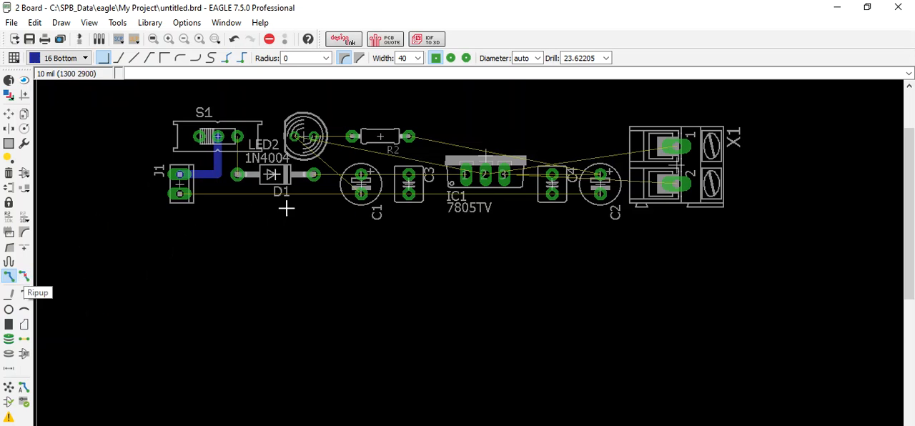
Step: Replace the right-angle trace between J1's upper pad and S1's middle pad with a bottom-layer trace using a 45° bend
left_click(23, 276)
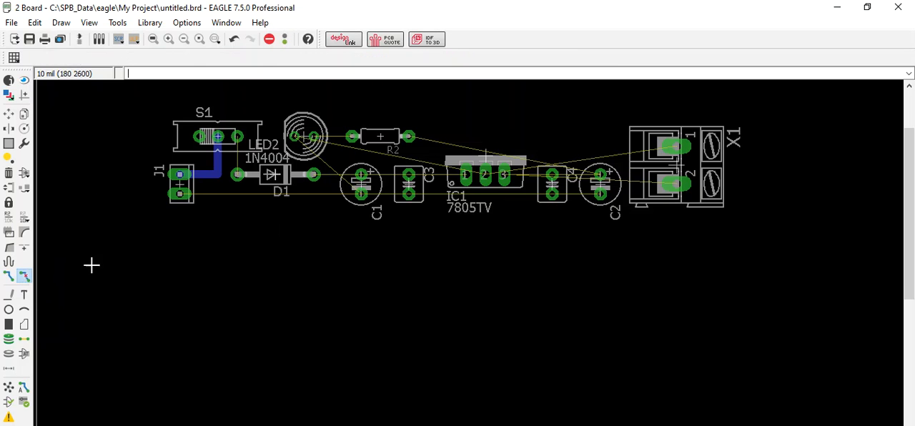
left_click(217, 172)
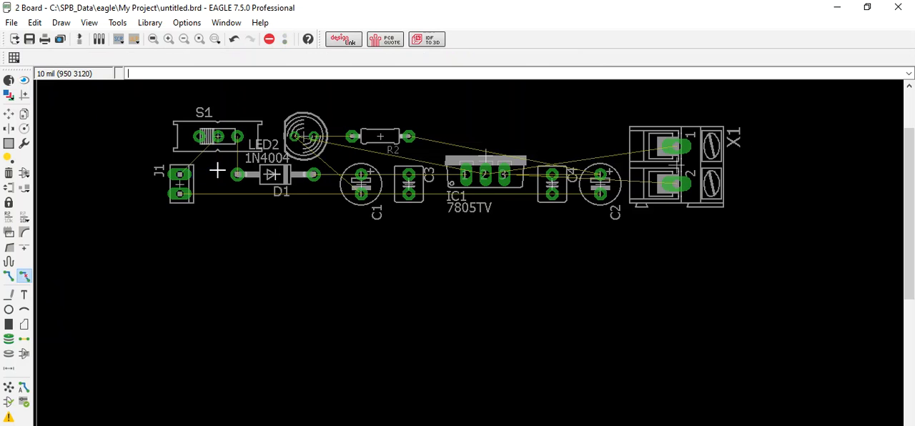
left_click(8, 276)
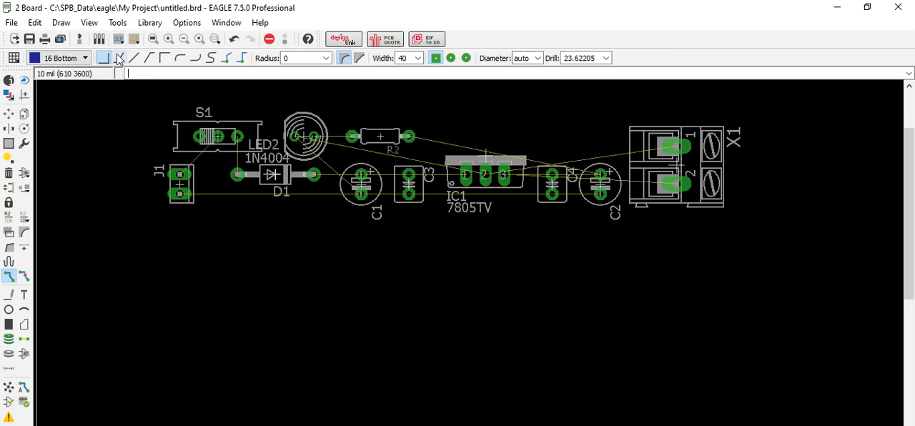
left_click(180, 173)
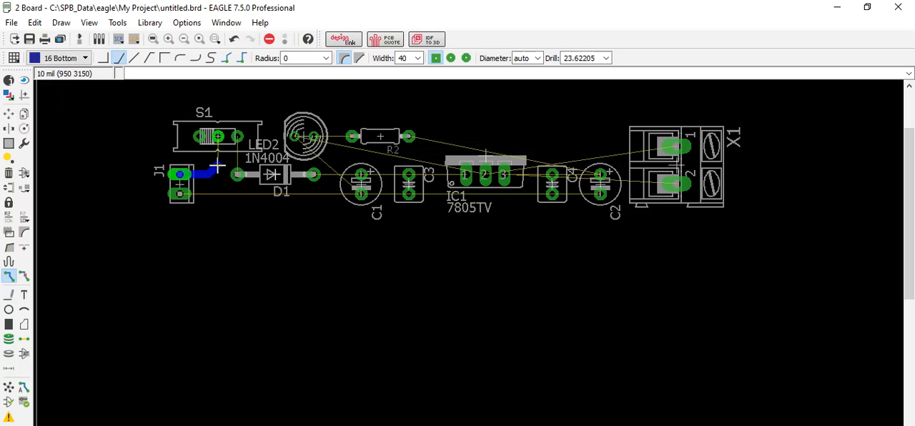
left_click(218, 136)
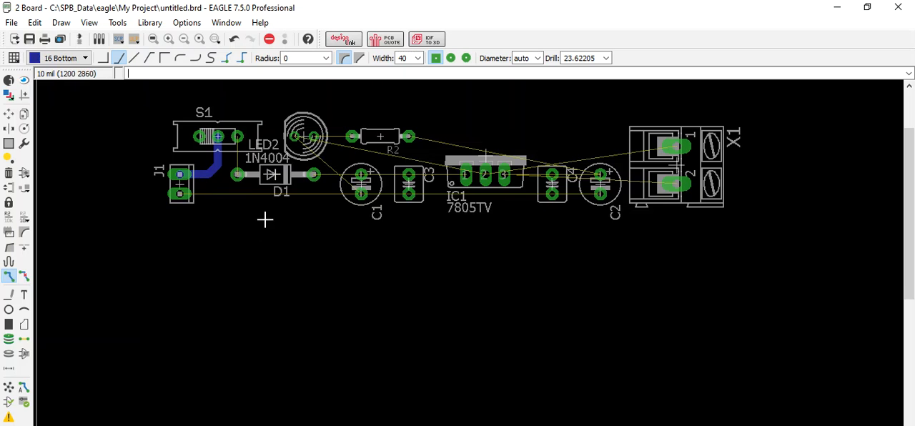
Step: Route bottom-layer traces from S1's right pad to D1's left pad, and from D1's right pad through C1 and C3 to IC1 pin 1
left_click(237, 135)
left_click(237, 176)
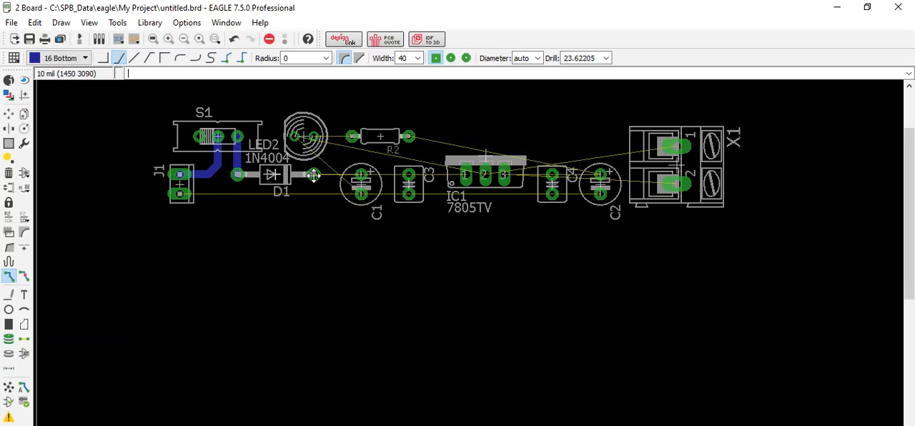
left_click(313, 174)
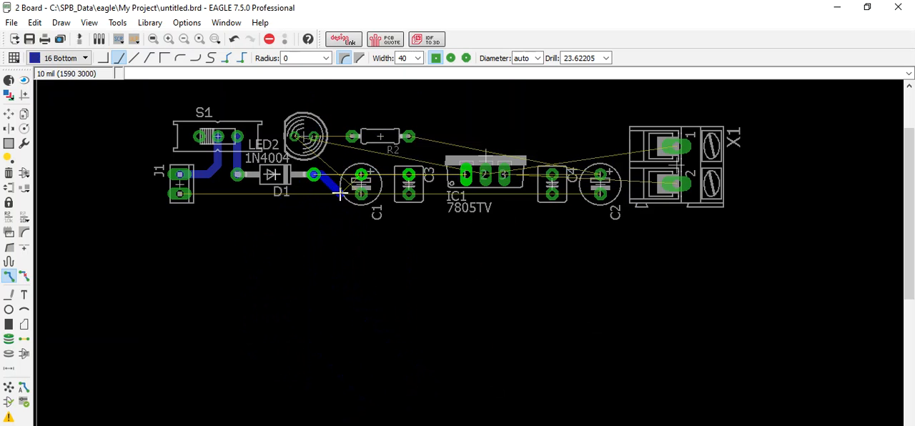
left_click(362, 173)
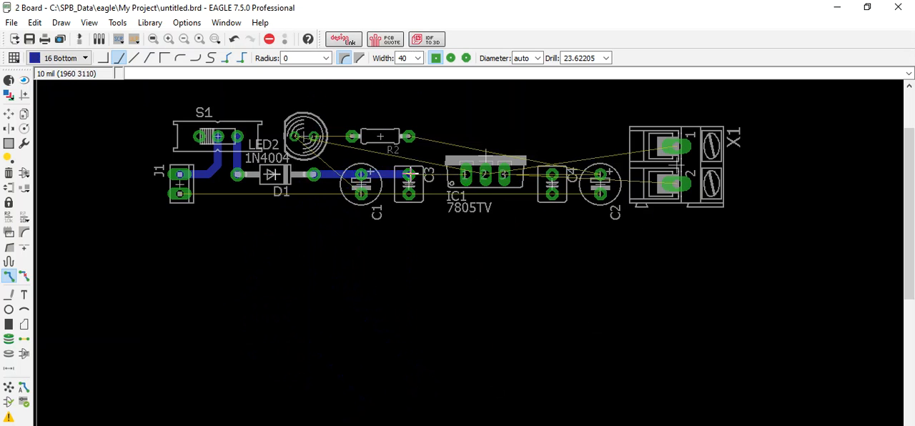
left_click(465, 175)
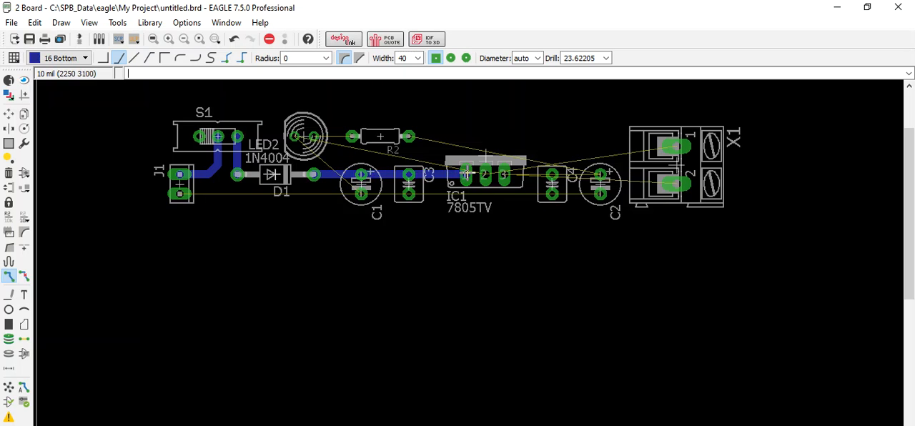
Step: Route a bottom-layer trace from IC1 pin 3 through the upper pads of C4 and C2 to X1's pad 2
left_click(525, 172)
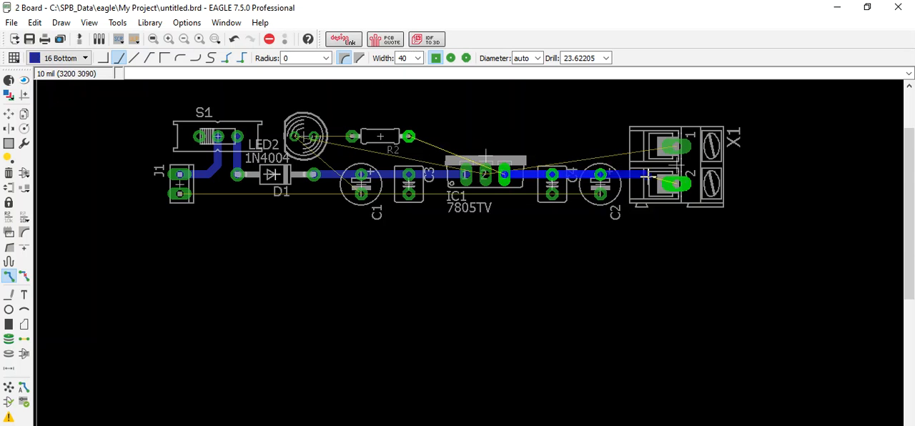
left_click(674, 184)
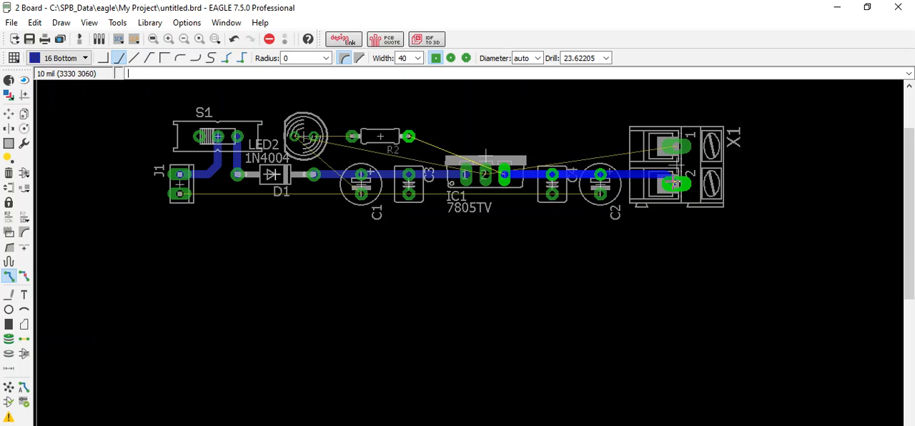
left_click(677, 184)
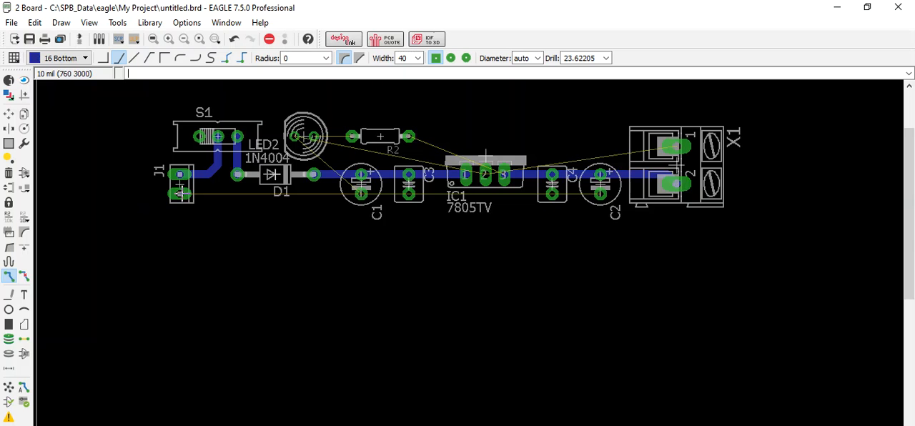
Step: Route a bottom-layer trace from J1's lower pad through the lower pads of C1 and C3 to IC1 pin 2
left_click(180, 193)
left_click(362, 193)
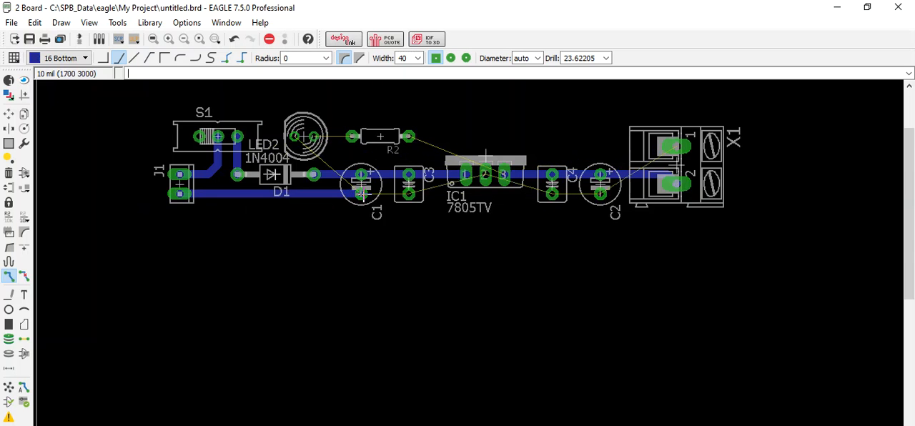
left_click(409, 194)
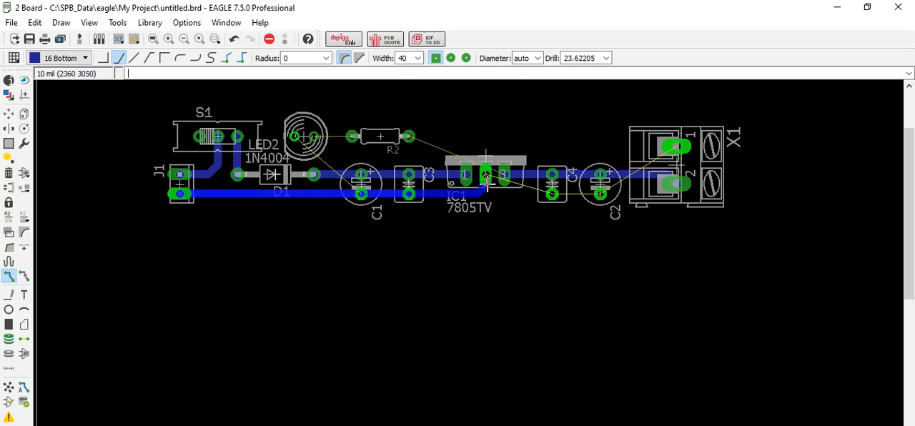
left_click(486, 176)
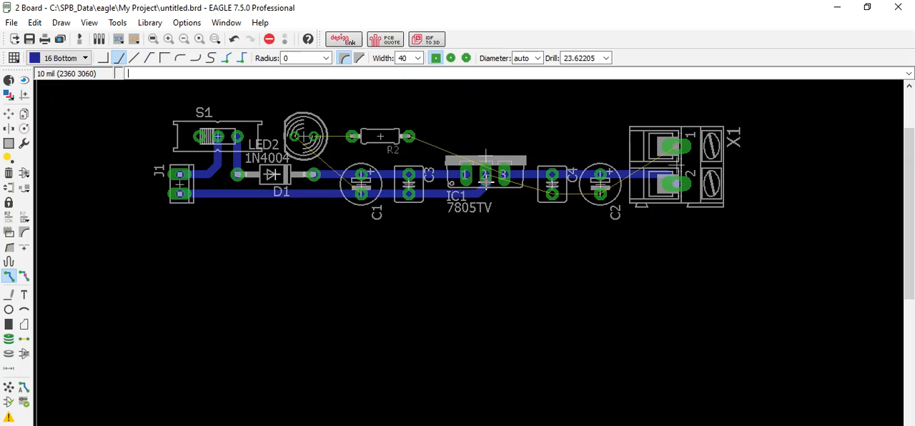
left_click(486, 176)
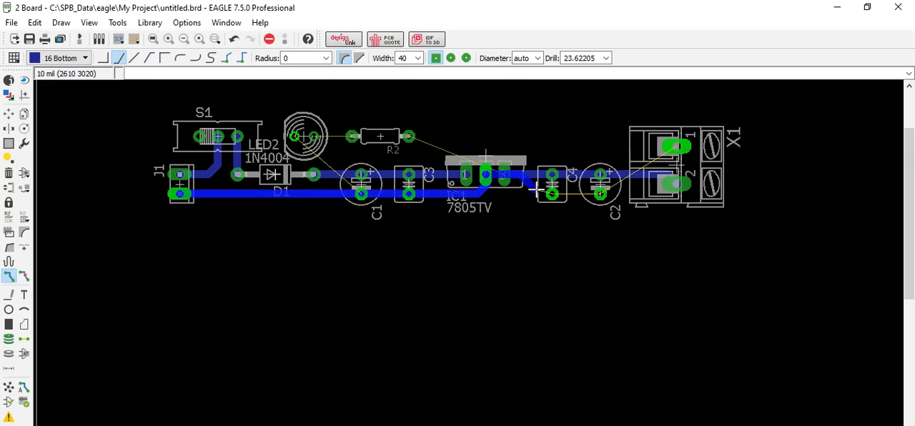
key("Escape")
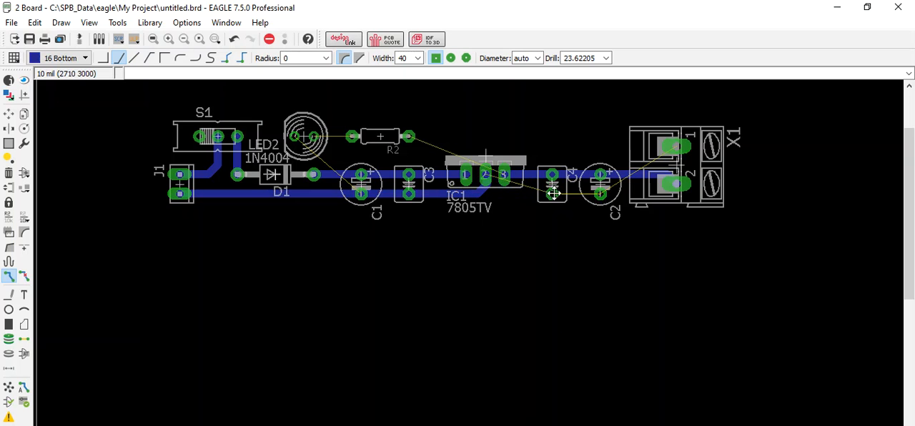
Step: Extend the lower bottom-layer trace straight beneath IC1 to the lower pads of C4 and C2
left_click(507, 194)
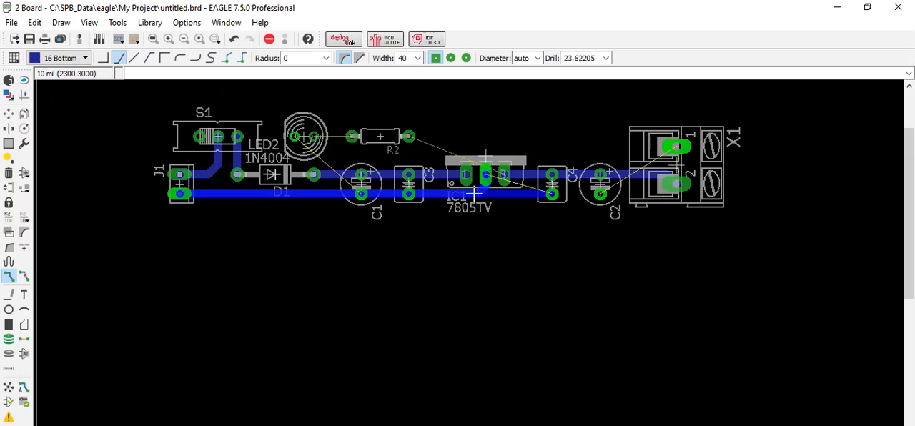
left_click(474, 194)
left_click(552, 193)
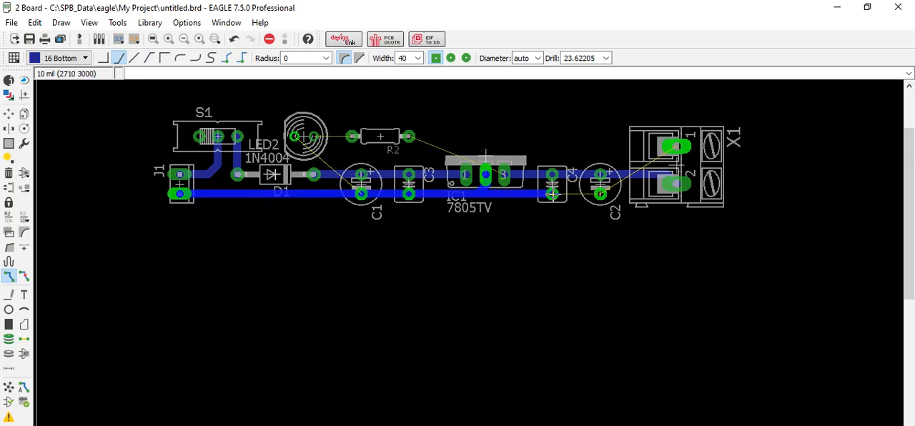
left_click(600, 194)
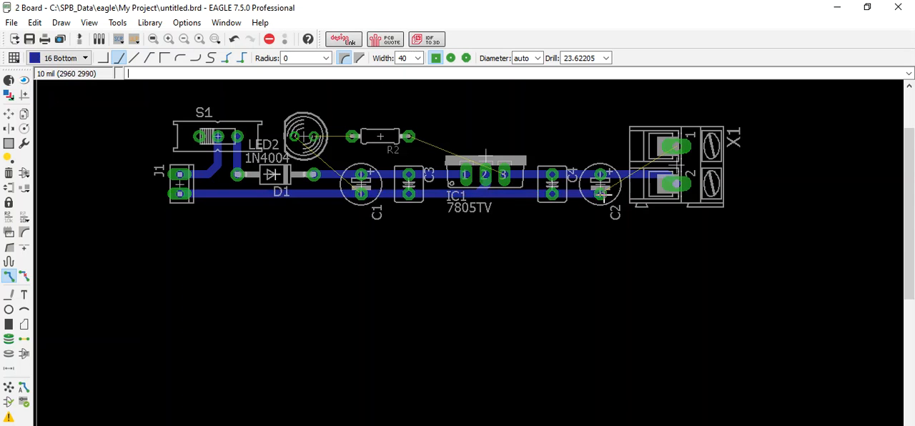
Step: Try a bottom-layer trace from C2's lower pad around the outside of X1 to its pad 1, and rip it up
left_click(601, 193)
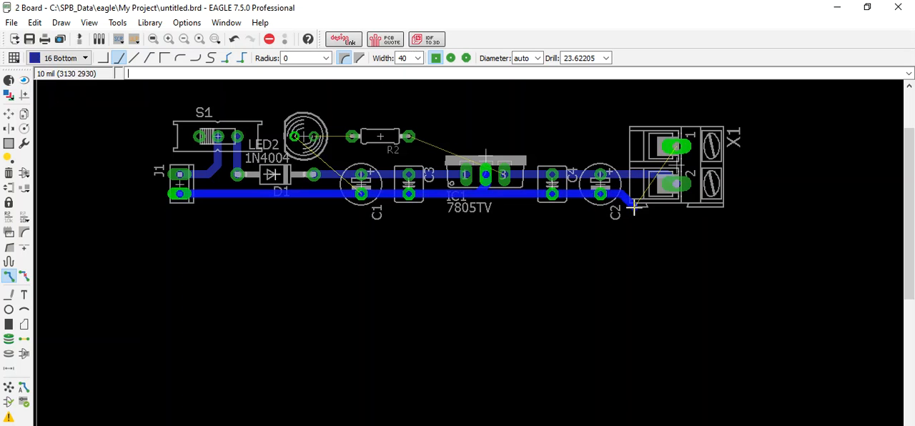
left_click(714, 187)
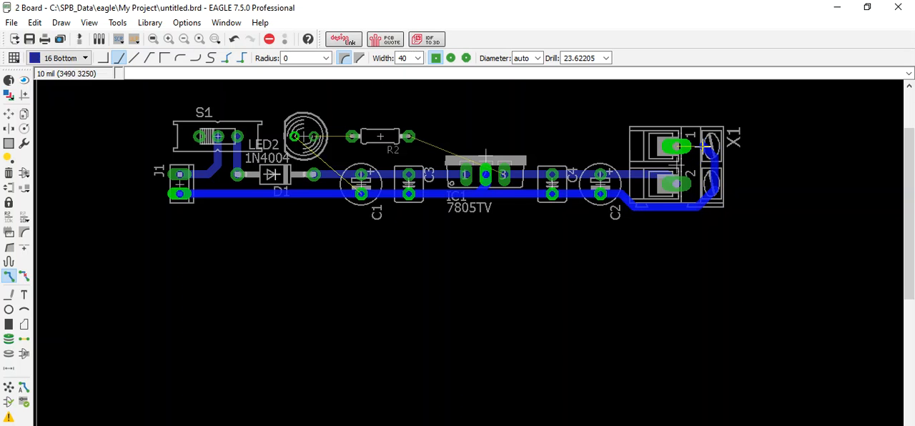
left_click(680, 147)
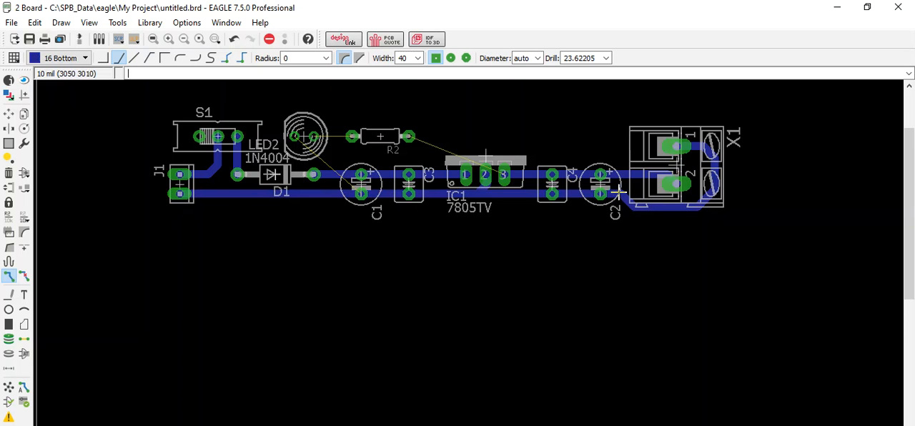
left_click(24, 276)
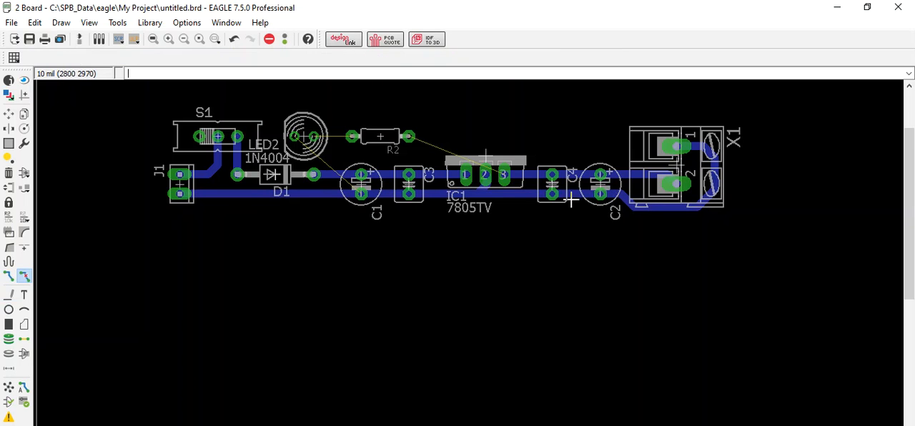
left_click(643, 207)
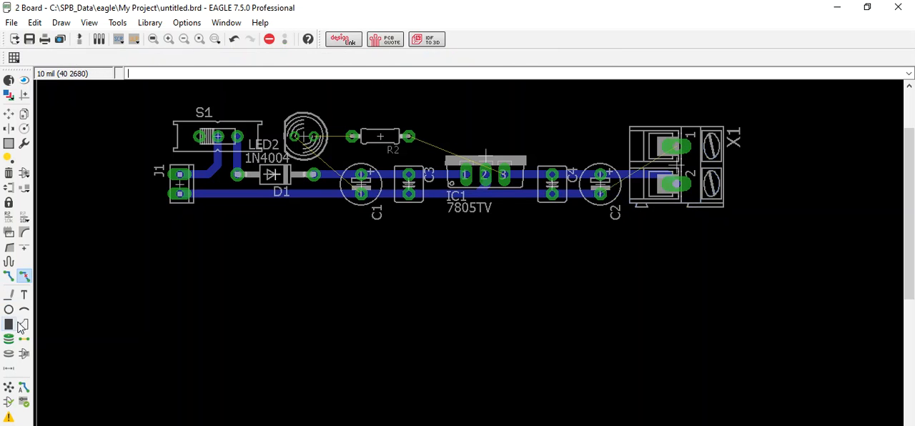
left_click(9, 275)
left_click(601, 193)
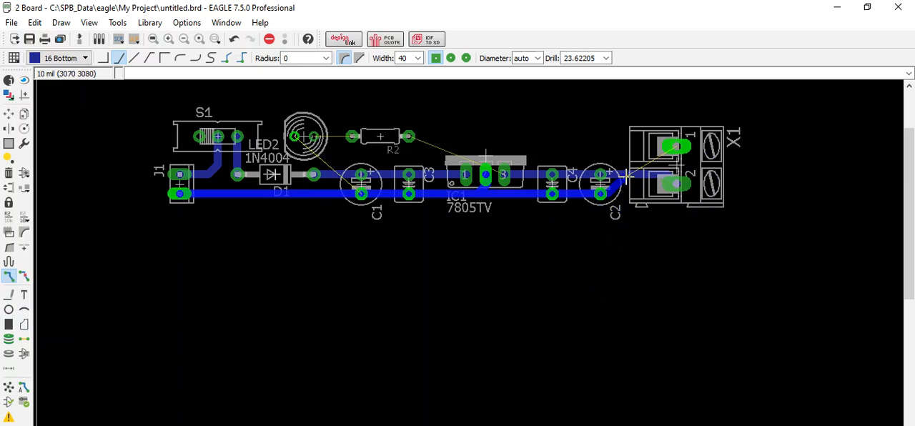
left_click(658, 147)
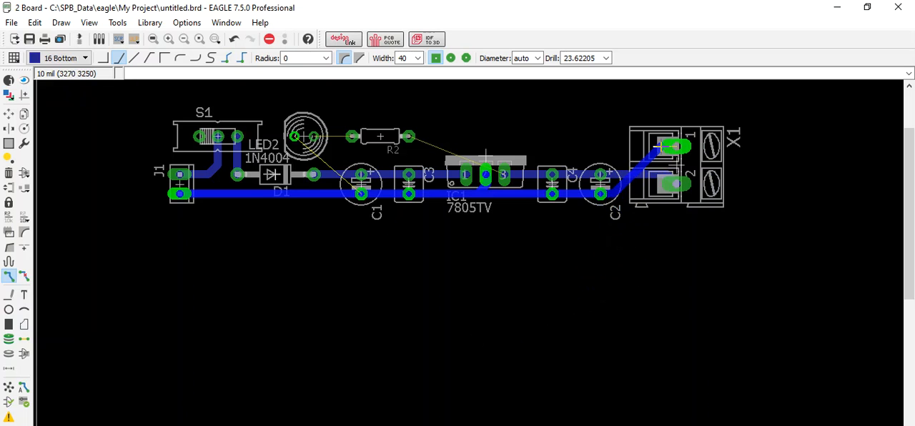
left_click(603, 176)
left_click(656, 208)
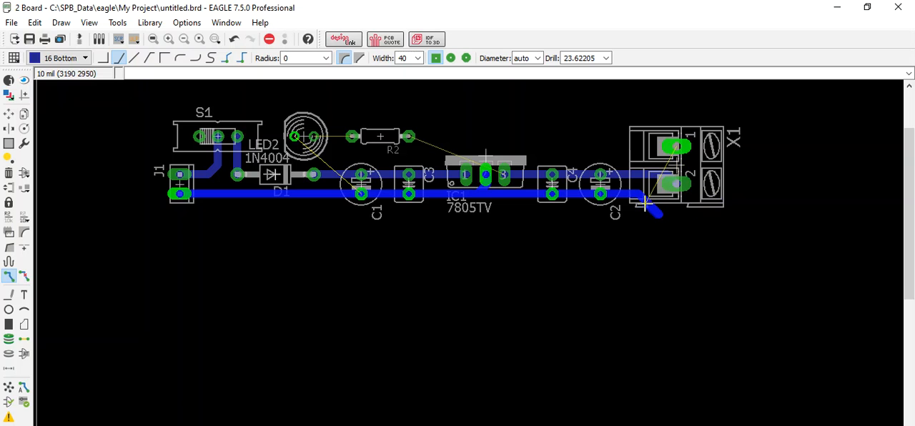
key("Escape")
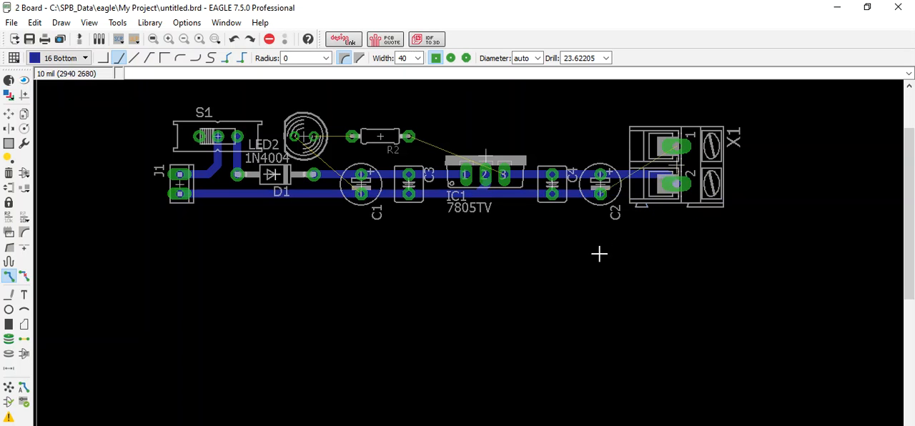
Step: Route a trace from C2's lower pad to X1's pad 1, crossing the upper trace on layer 1 Top and finishing on 16 Bottom
left_click(8, 276)
left_click(601, 195)
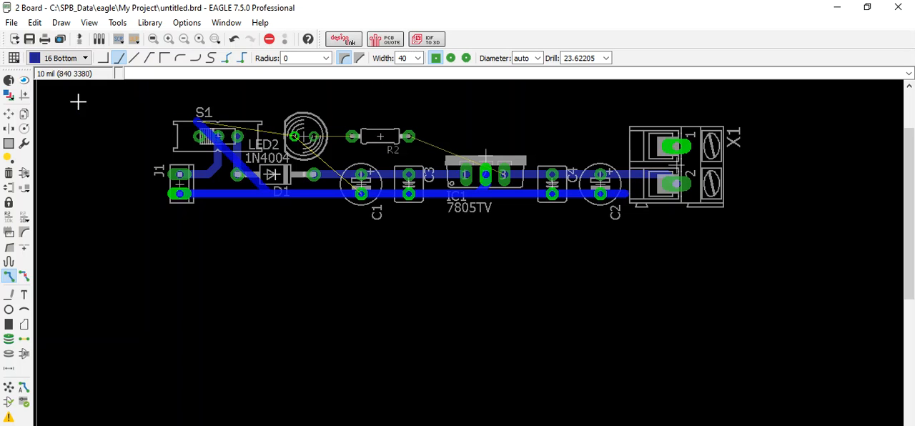
left_click(85, 58)
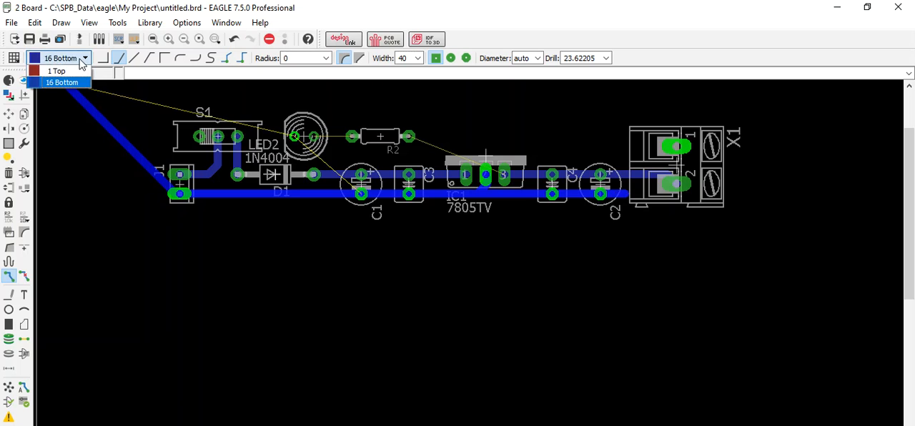
left_click(56, 66)
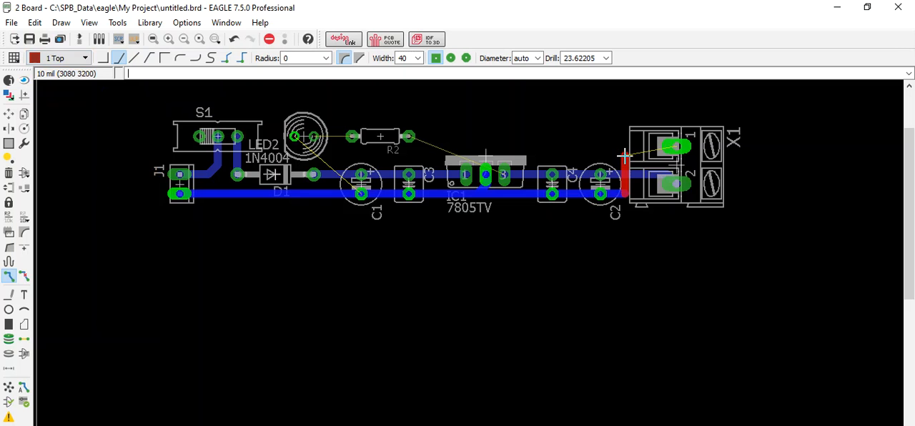
left_click(84, 58)
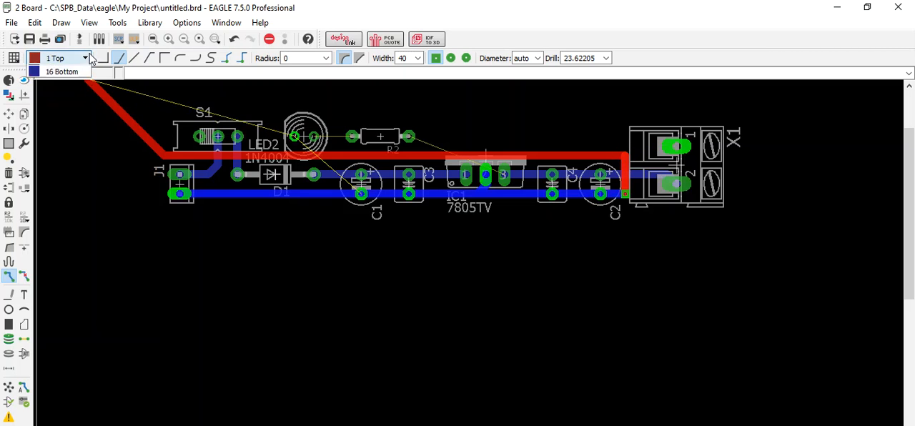
left_click(72, 80)
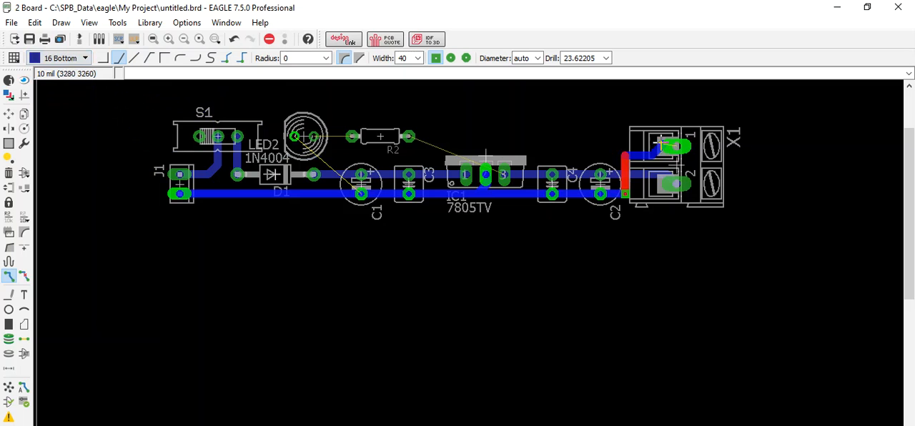
left_click(675, 146)
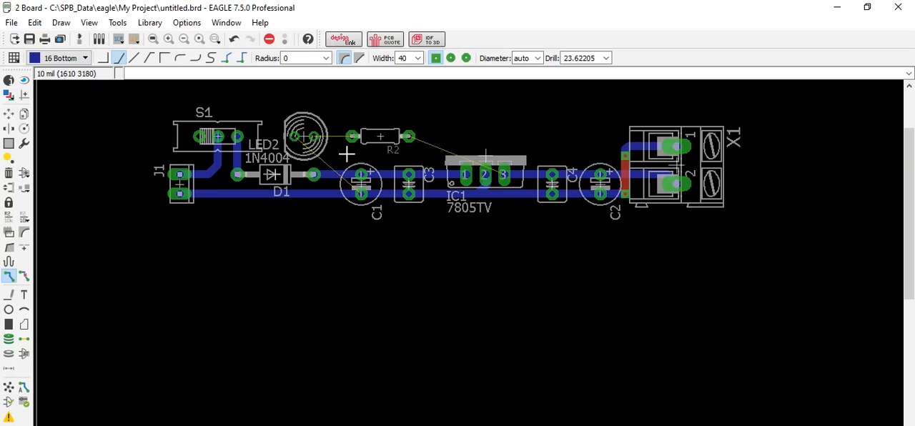
Step: Route bottom-layer traces from R2's right pad to IC1 pin 3 and from R2's left pad to LED2's right pad
left_click(408, 136)
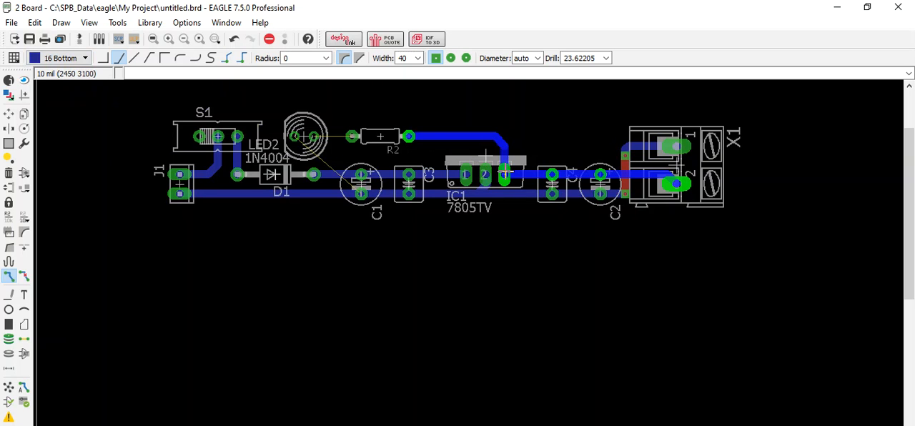
left_click(505, 173)
left_click(351, 136)
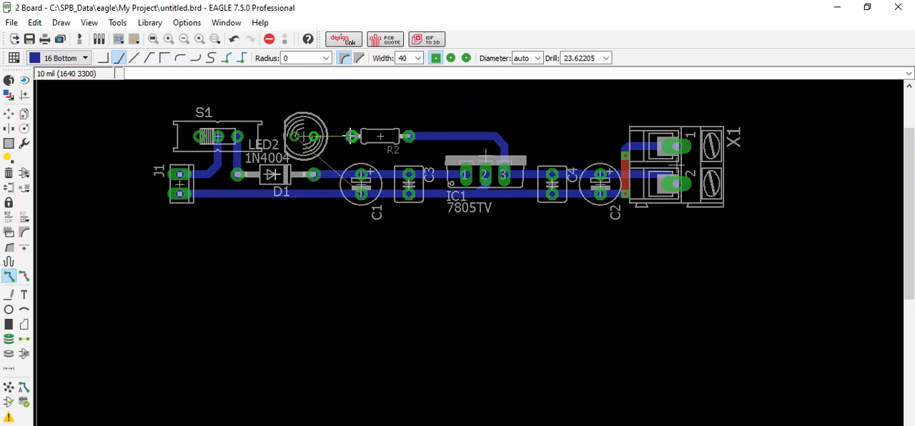
left_click(314, 135)
Step: Route a bottom-layer trace from LED2's left pad above R2 and IC1 to the trace leading to X1's pad 1
left_click(291, 133)
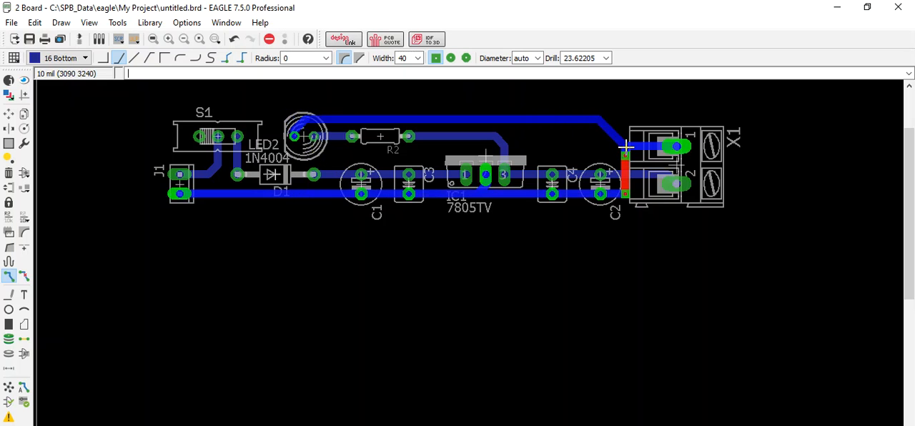
left_click(626, 147)
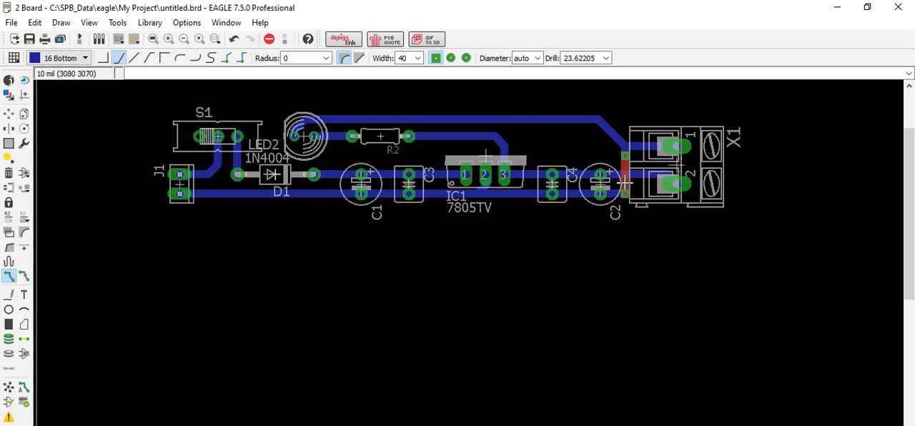
scroll(620, 195, "up", 2)
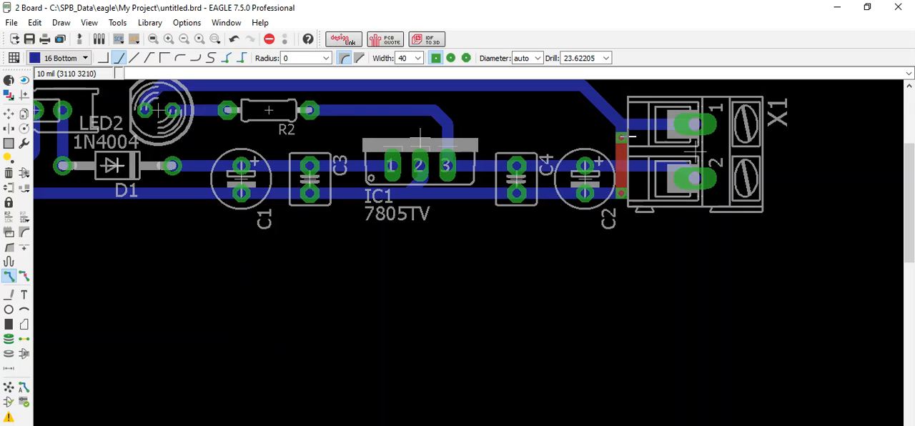
scroll(617, 129, "up", 6)
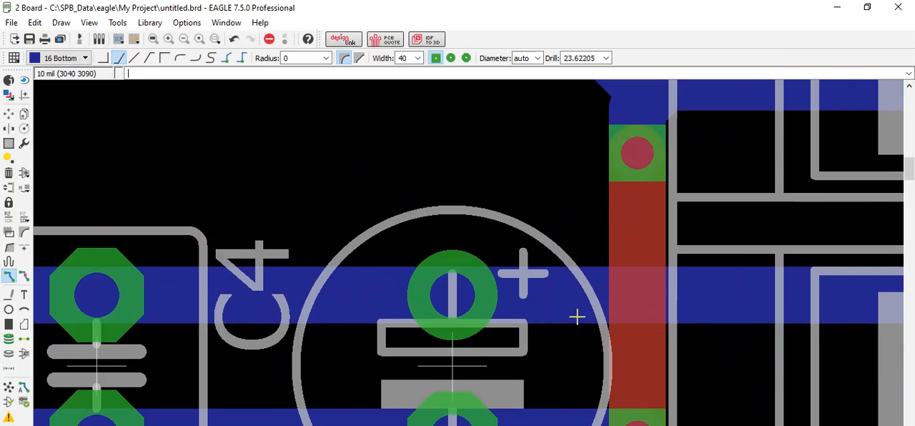
scroll(429, 324, "down", 3)
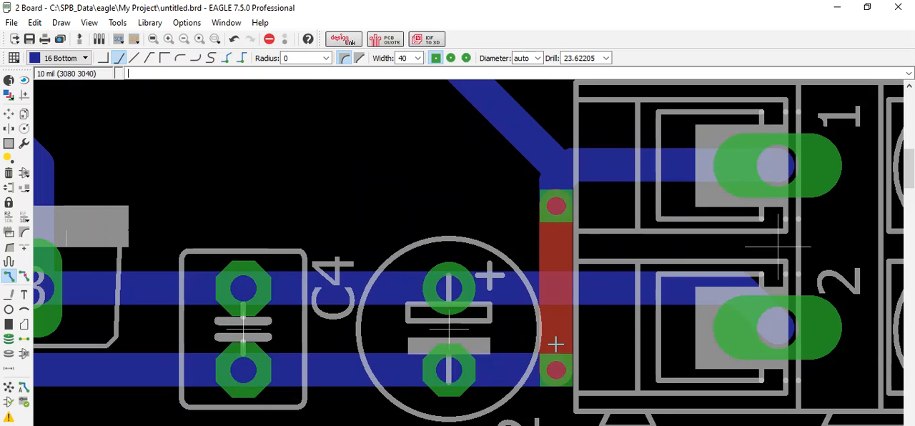
scroll(560, 338, "down", 1)
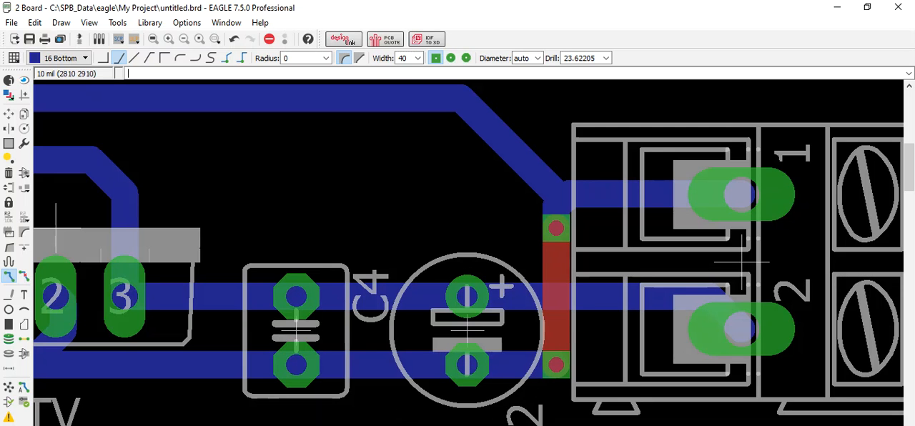
Step: Switch to Paint and draw a rectangle filled with black to illustrate a square via
key("super")
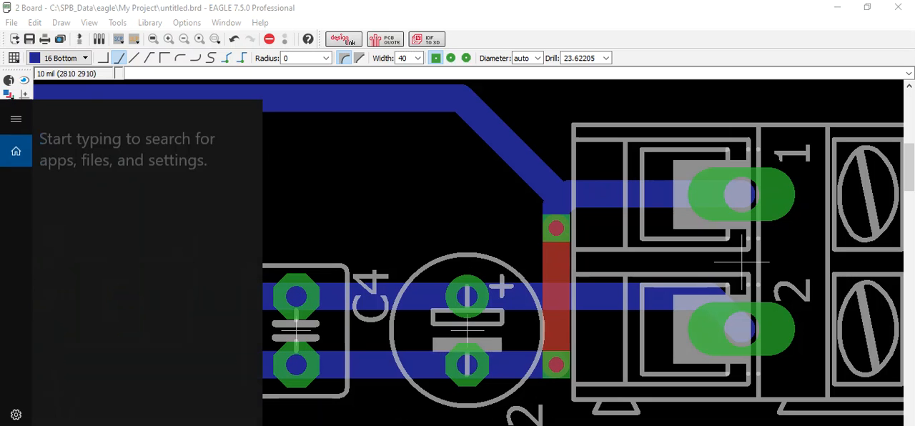
type("paint")
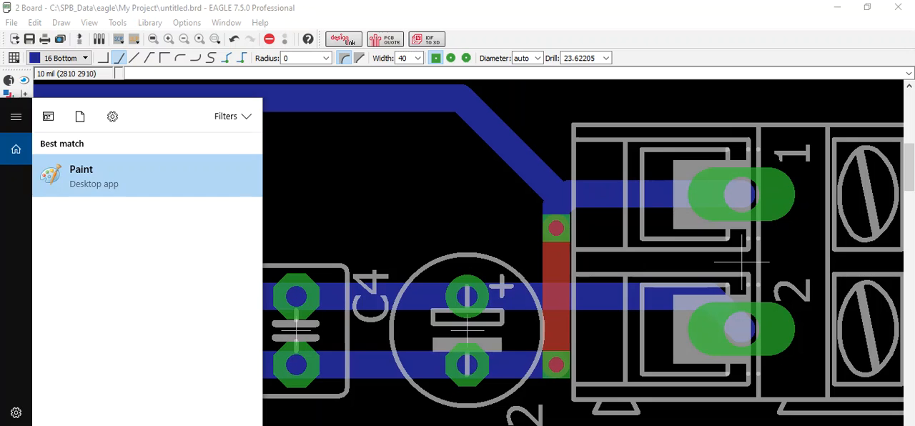
key("Return")
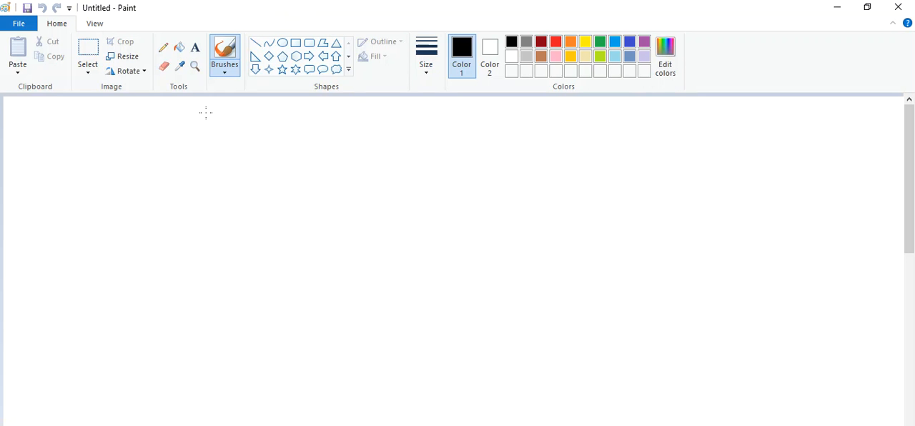
left_click(296, 43)
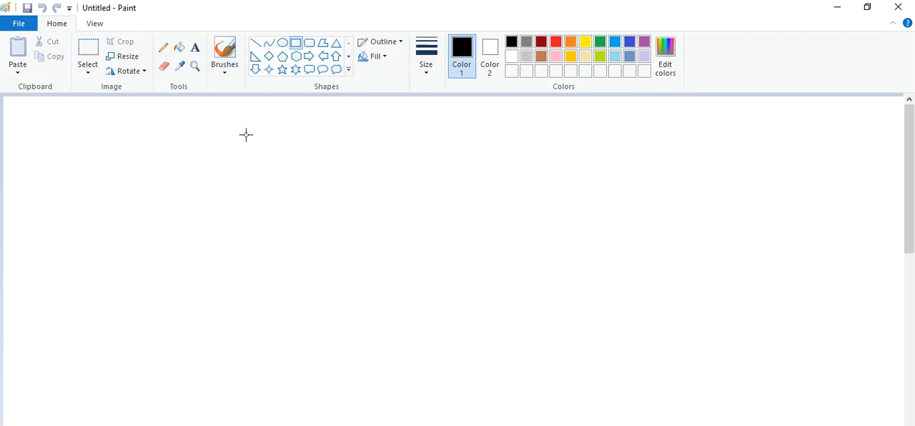
left_click_drag(238, 146, 347, 216)
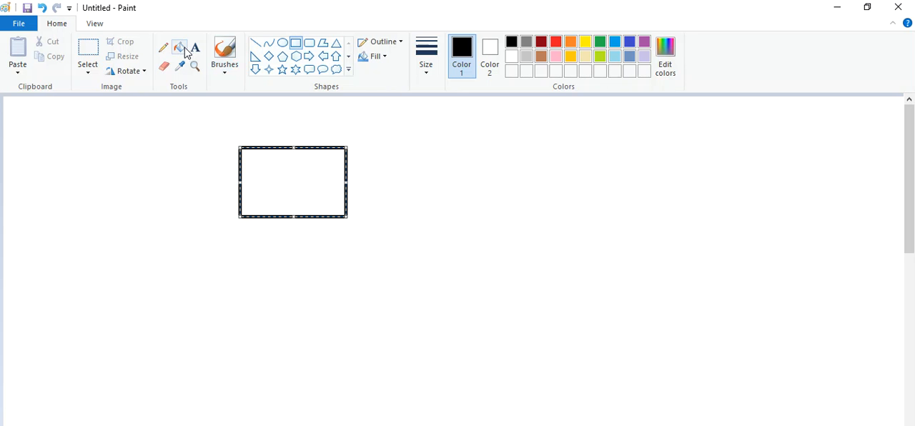
left_click(178, 48)
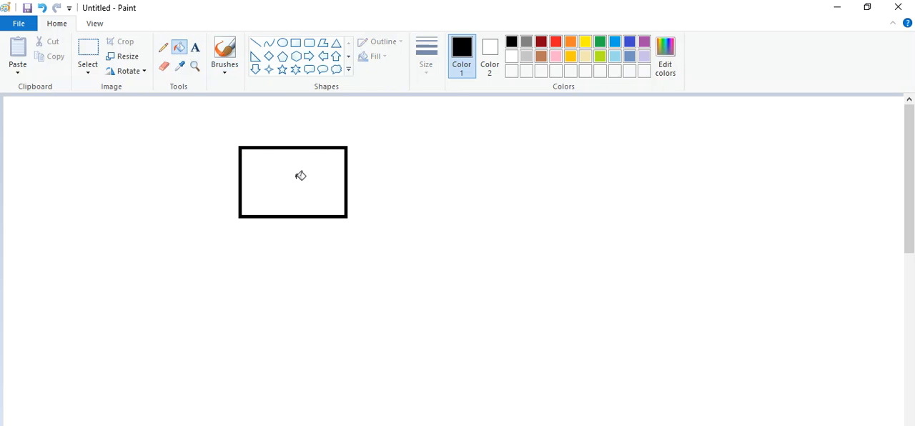
left_click(301, 177)
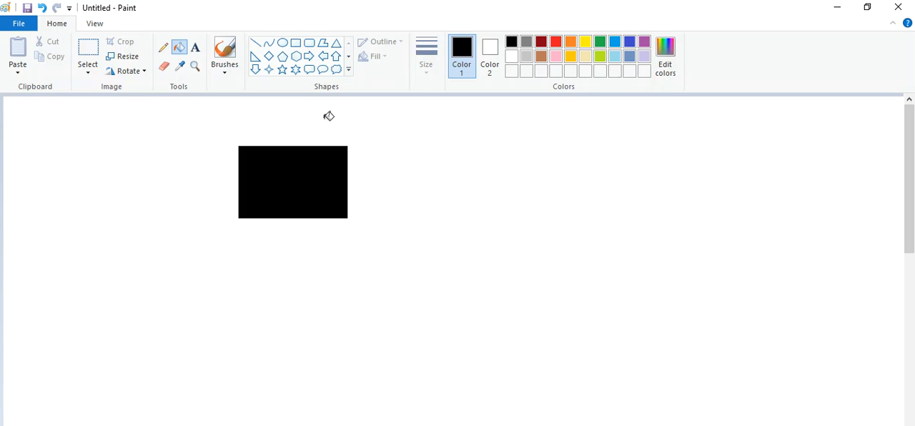
Step: Draw a circle filled with black beside the rectangle and close Paint without saving the drawing
left_click(283, 43)
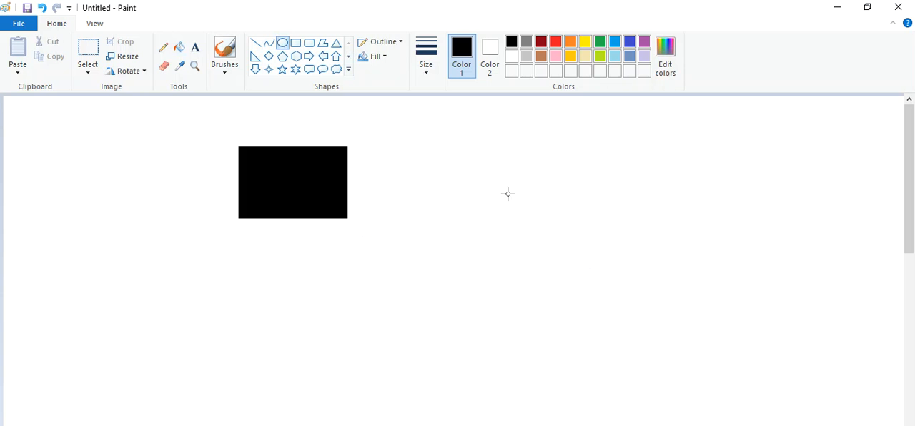
left_click_drag(446, 132, 539, 224)
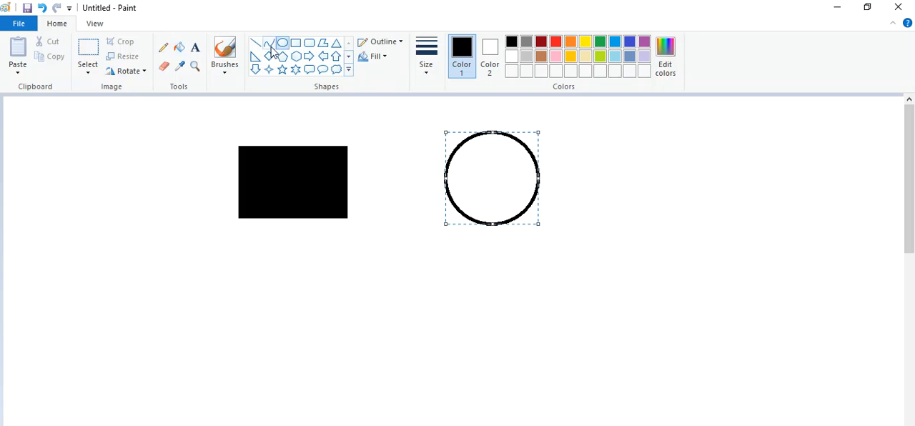
left_click(180, 49)
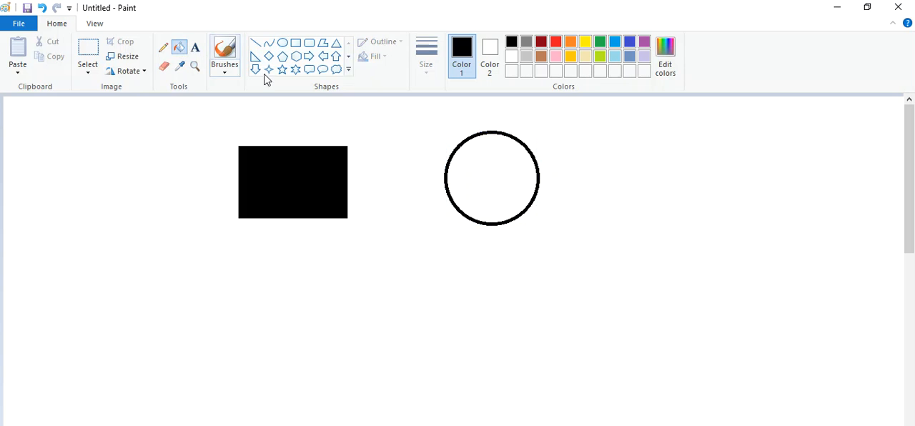
left_click(501, 167)
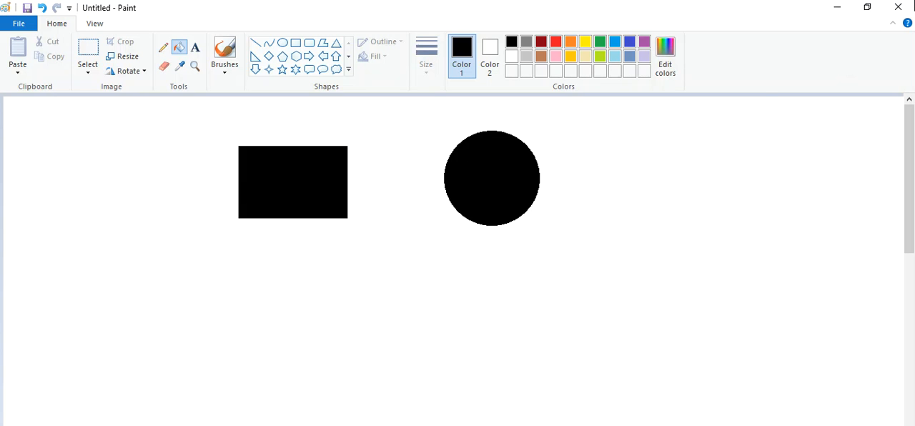
left_click(898, 8)
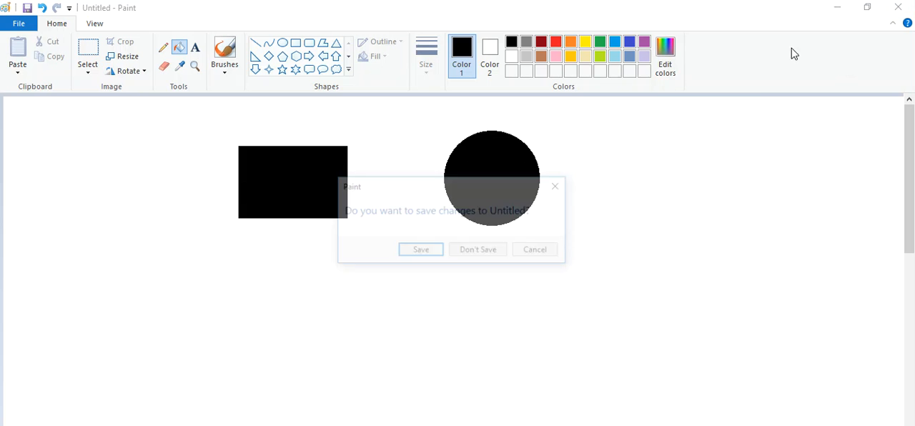
left_click(477, 251)
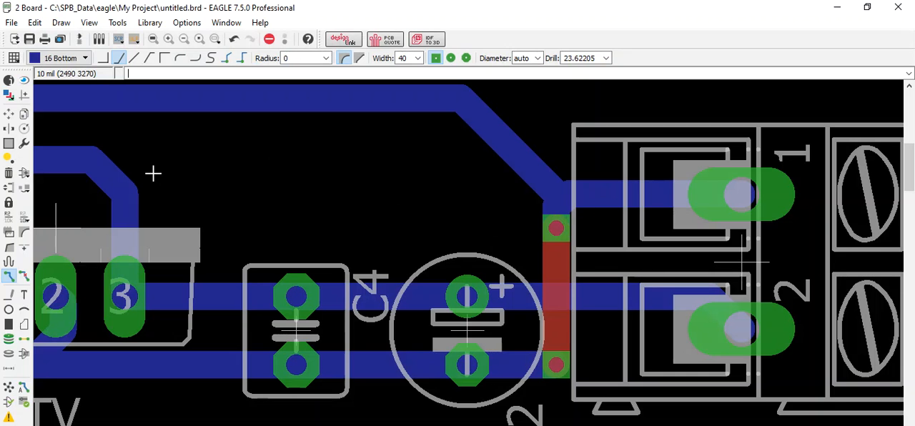
Step: Set the shape of the upper via on the top-layer crossing beside X1 to round
left_click(9, 114)
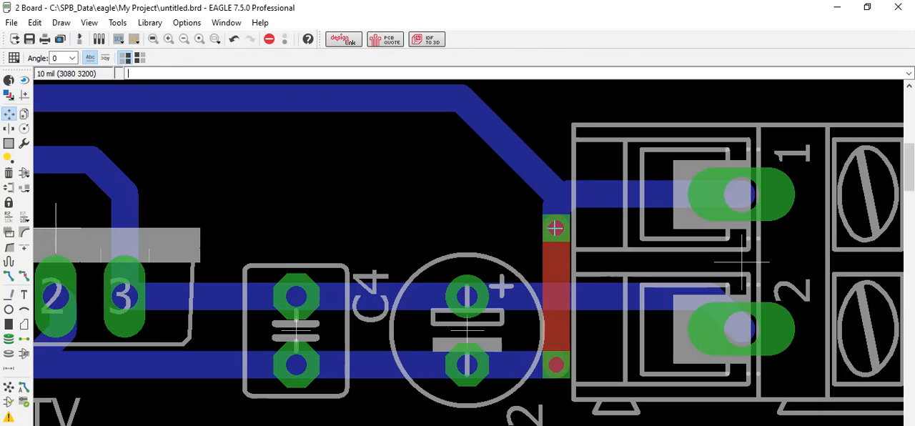
right_click(555, 228)
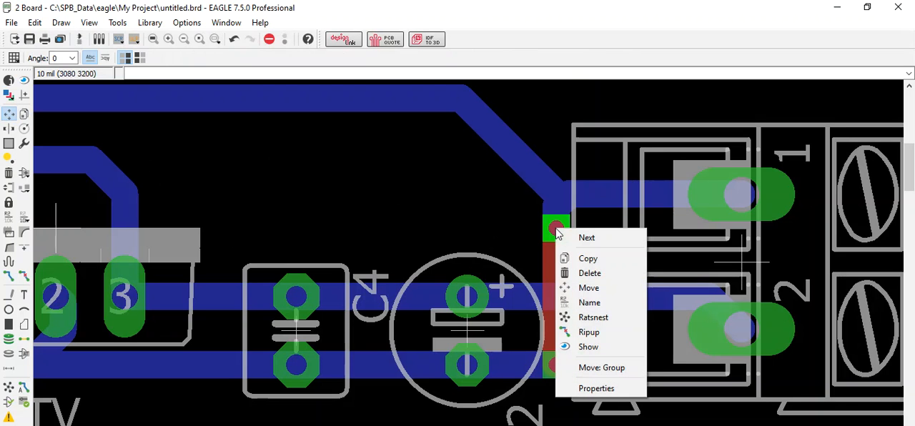
left_click(597, 388)
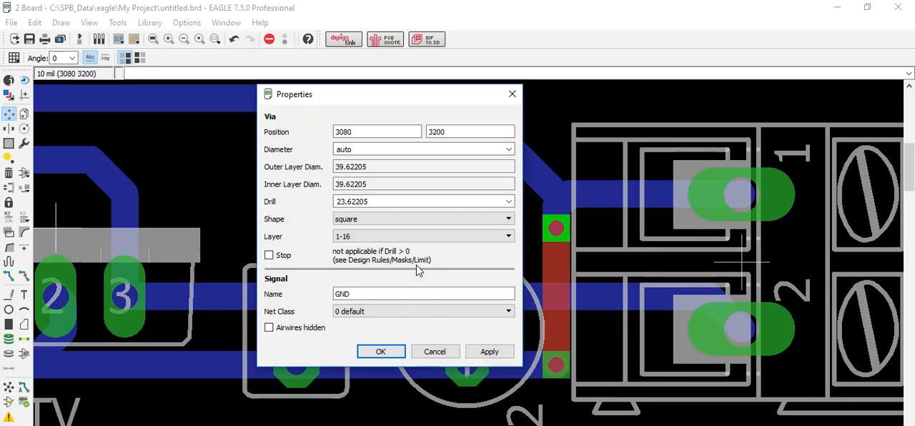
left_click(347, 220)
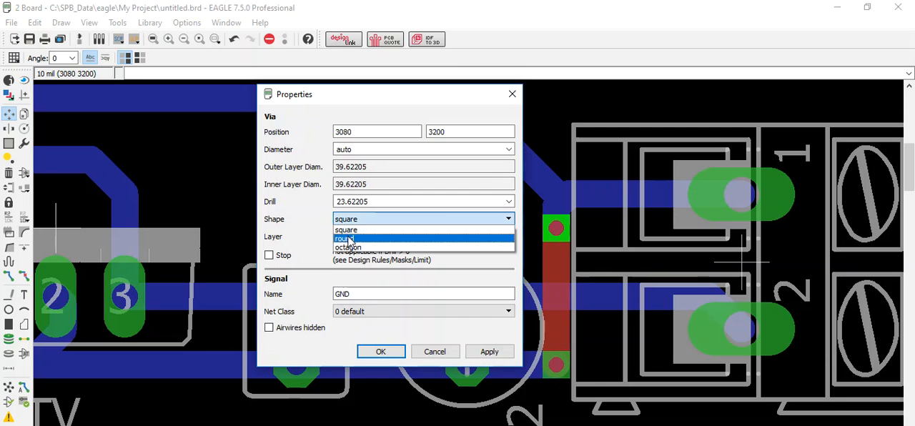
left_click(346, 239)
left_click(380, 351)
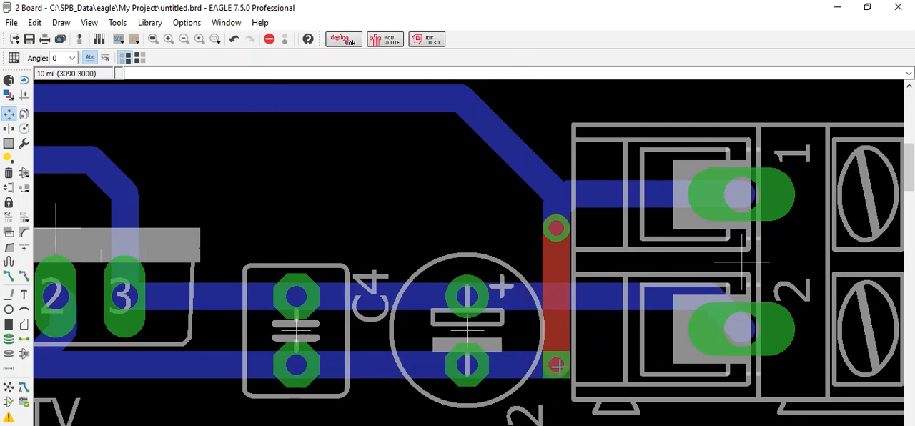
Step: Set the shape of the lower via on the top-layer crossing, beside C2's lower pad, to round
right_click(557, 366)
left_click(577, 365)
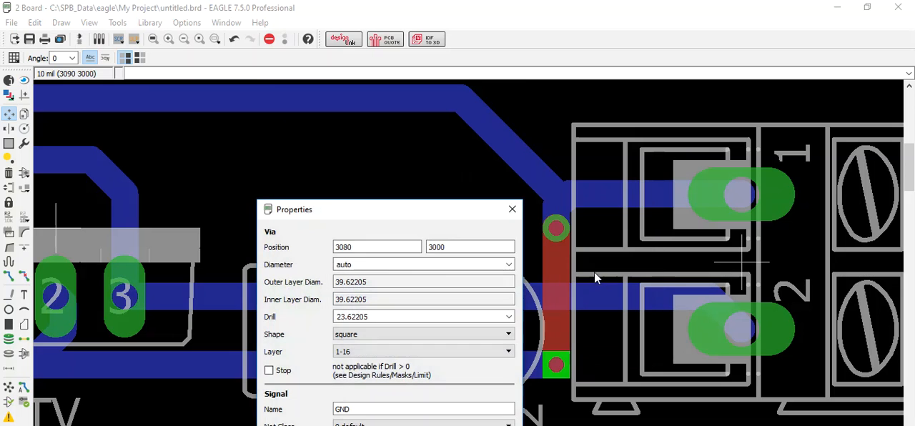
left_click(382, 338)
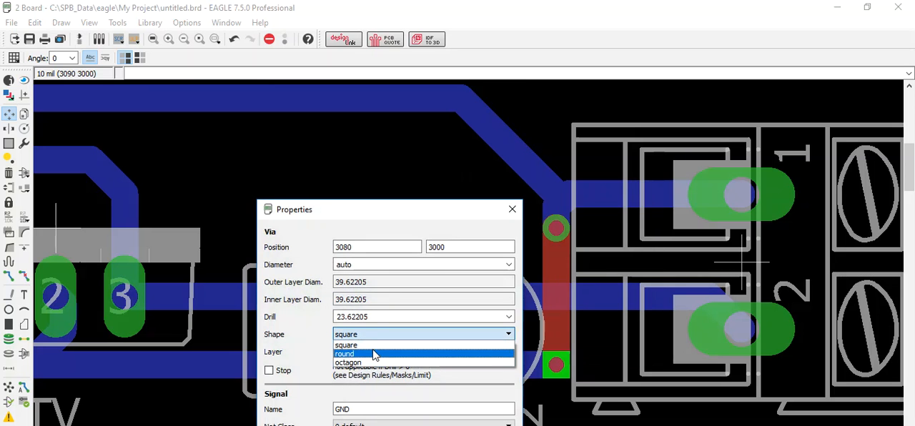
left_click(373, 351)
left_click_drag(433, 209, 461, 90)
left_click(406, 351)
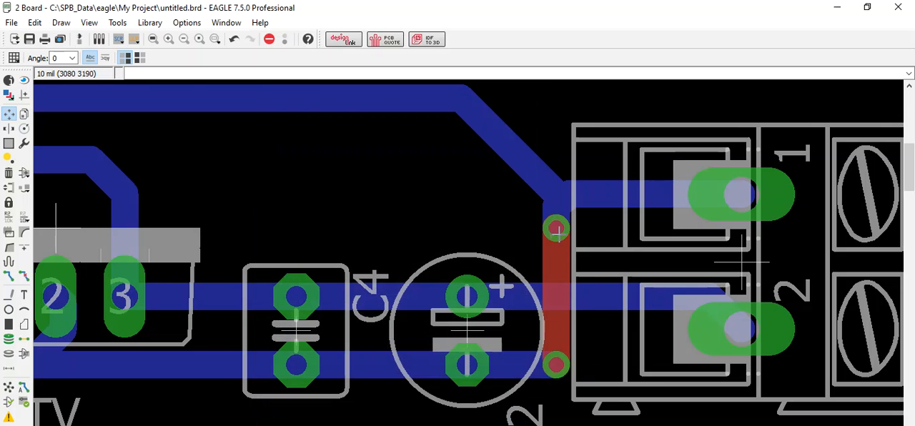
Step: Examine the routed board from J1 and S1 across to the top-layer crossing beside X1
scroll(565, 248, "down", 3)
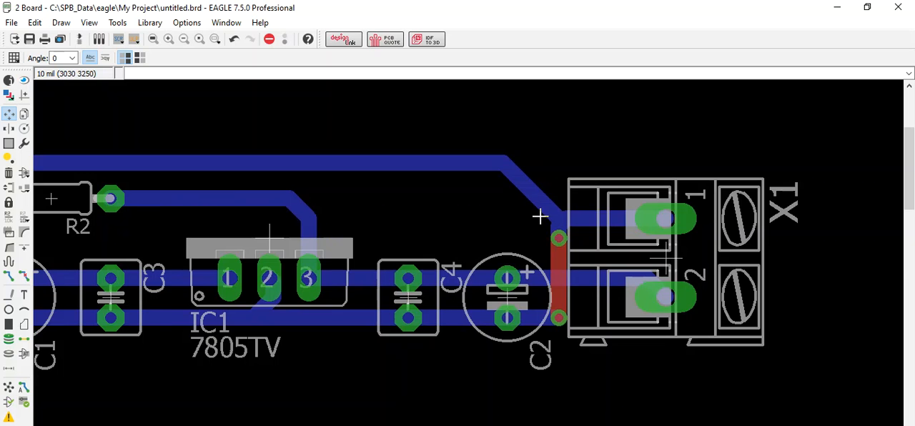
scroll(540, 215, "down", 2)
scroll(254, 232, "down", 1)
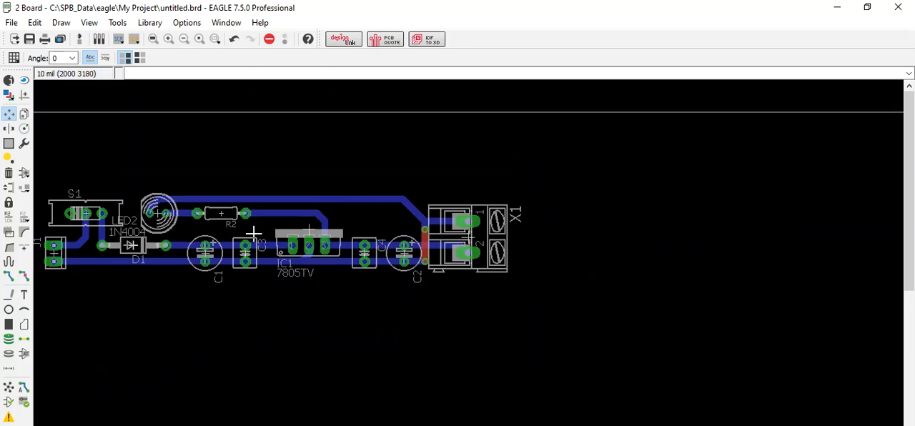
scroll(51, 219, "up", 5)
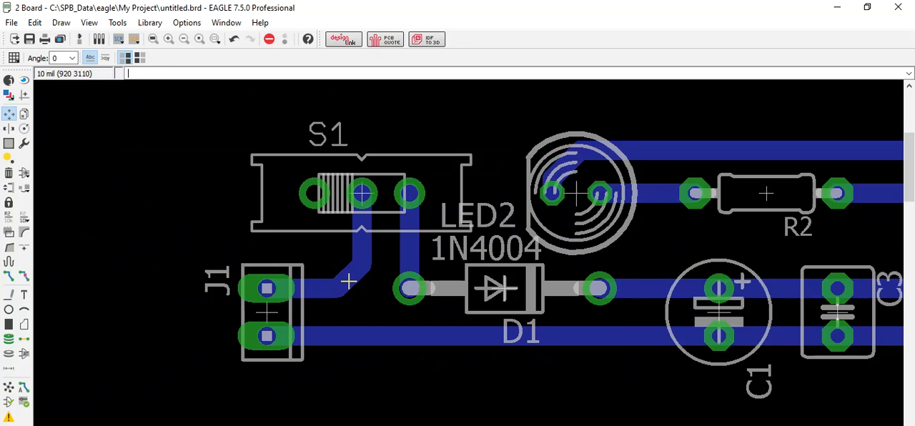
scroll(348, 281, "down", 3)
scroll(356, 280, "up", 3)
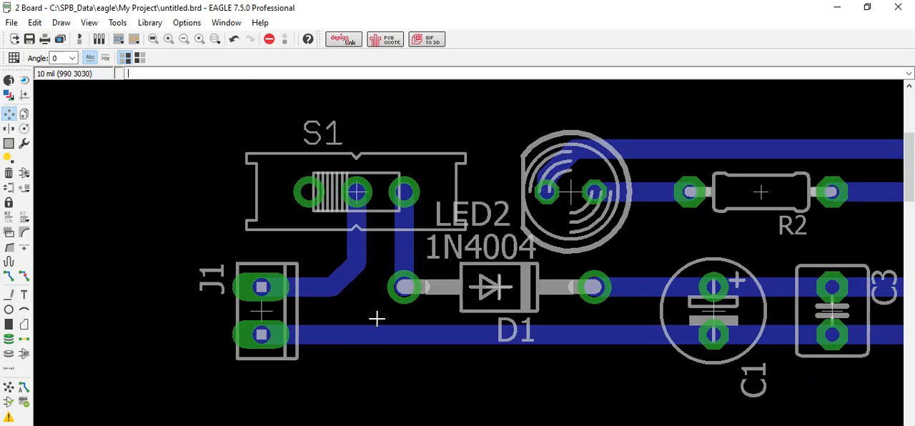
scroll(329, 215, "down", 3)
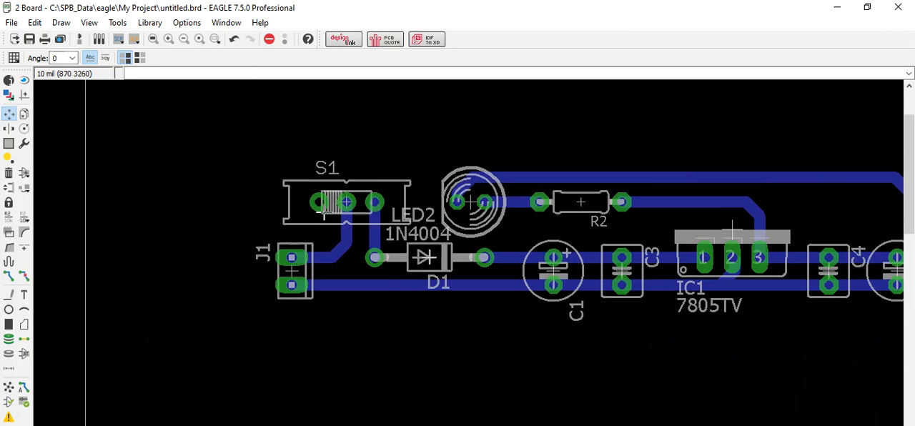
scroll(354, 190, "down", 2)
scroll(627, 205, "up", 2)
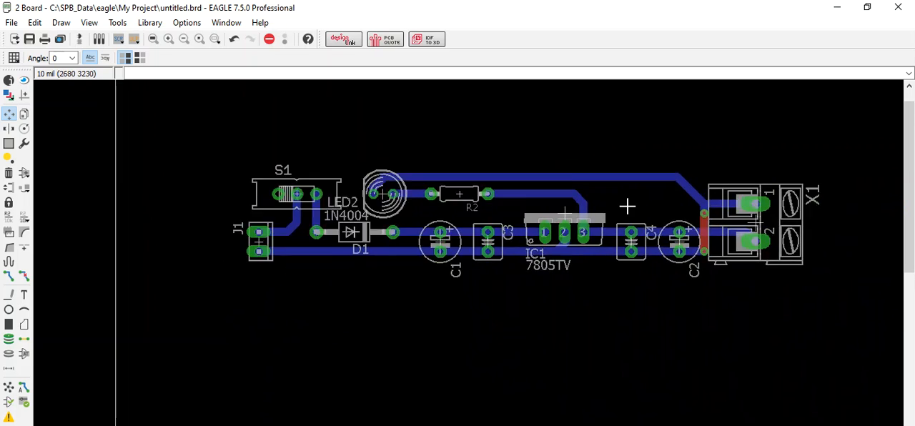
scroll(628, 206, "down", 1)
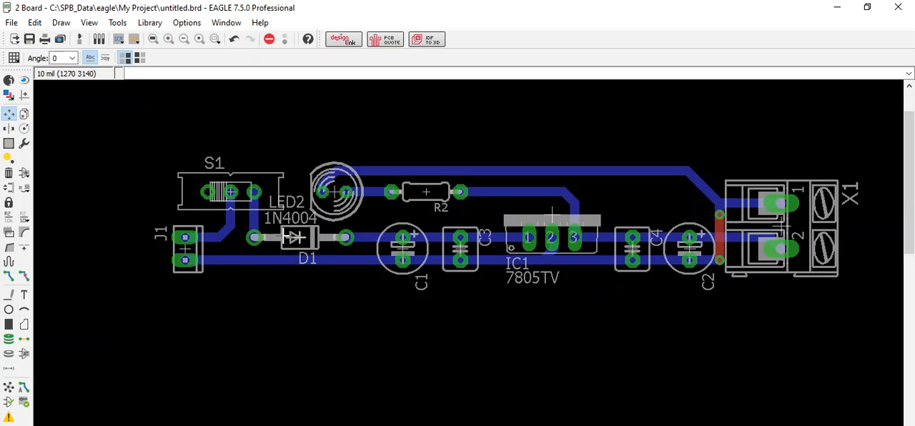
Step: Rip up the top-layer segment joining the two vias between C2 and X1, undoing any extra rip-up
left_click(24, 277)
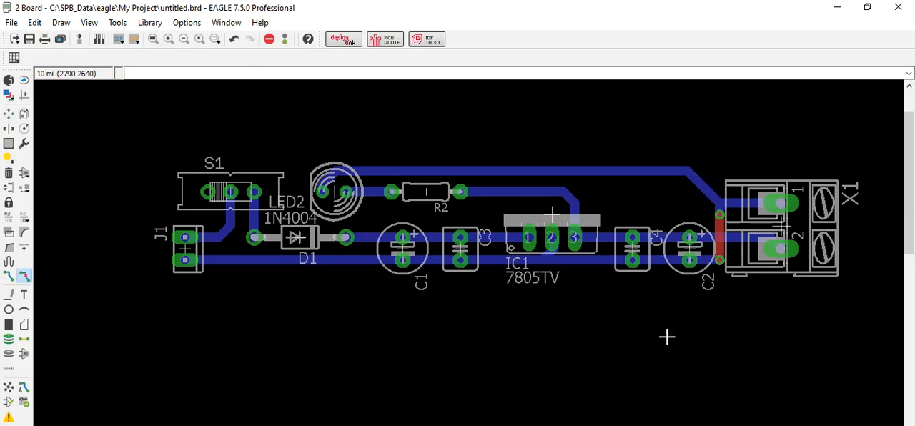
left_click(719, 229)
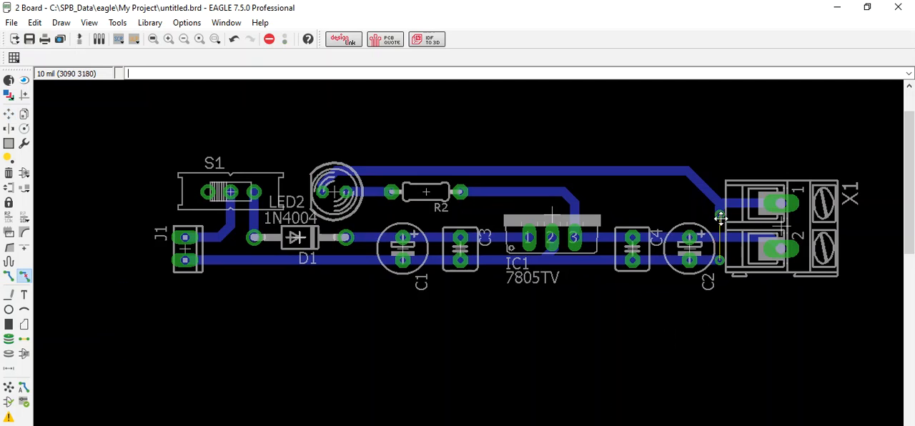
left_click(720, 218)
key("ctrl+z")
scroll(719, 221, "up", 2)
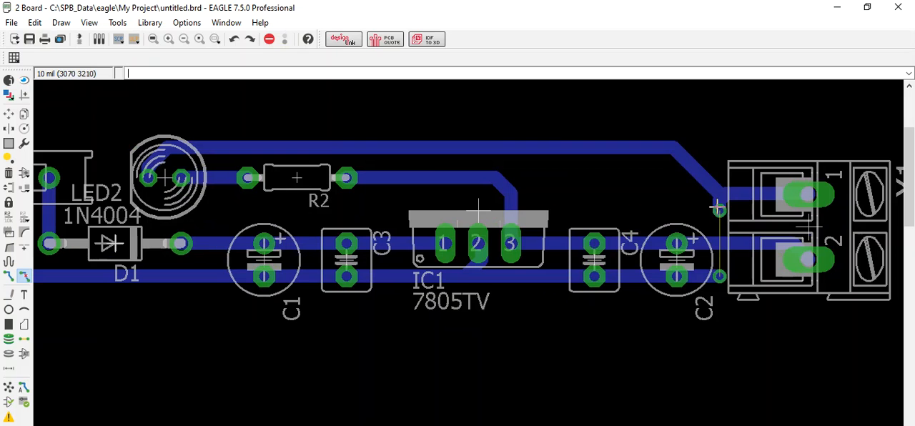
Step: Try to rip up the upper via beside X1, and undo the rip-up of the traces connected to it
right_click(719, 209)
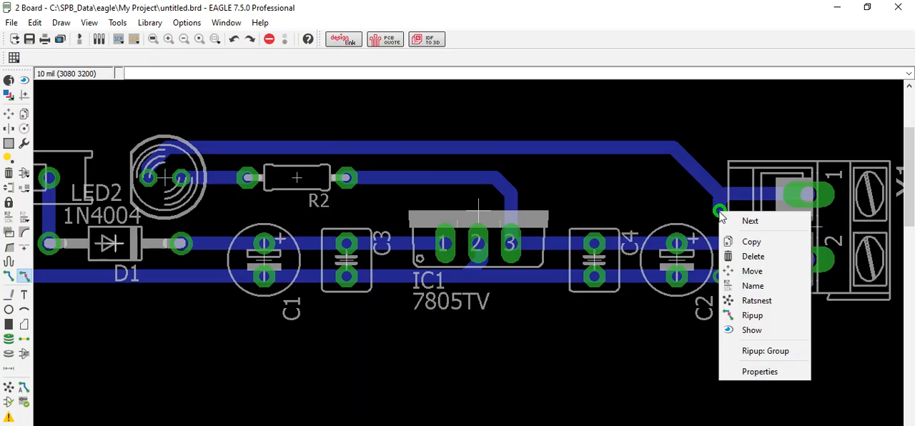
left_click(757, 351)
right_click(719, 212)
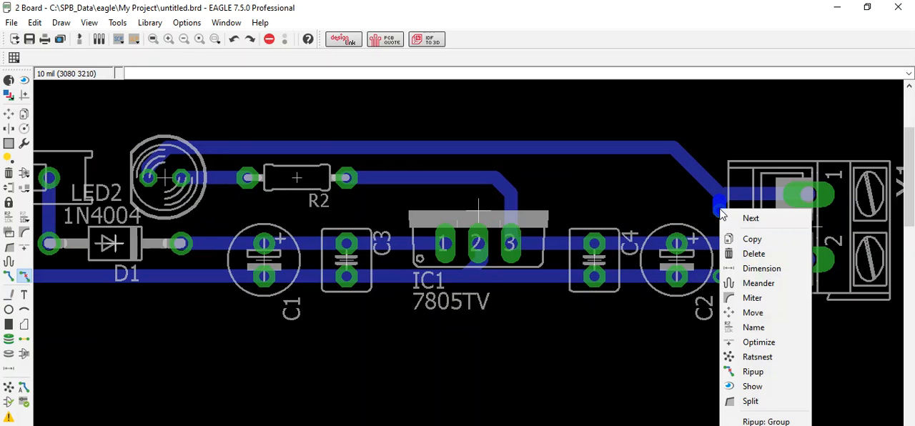
right_click(720, 215)
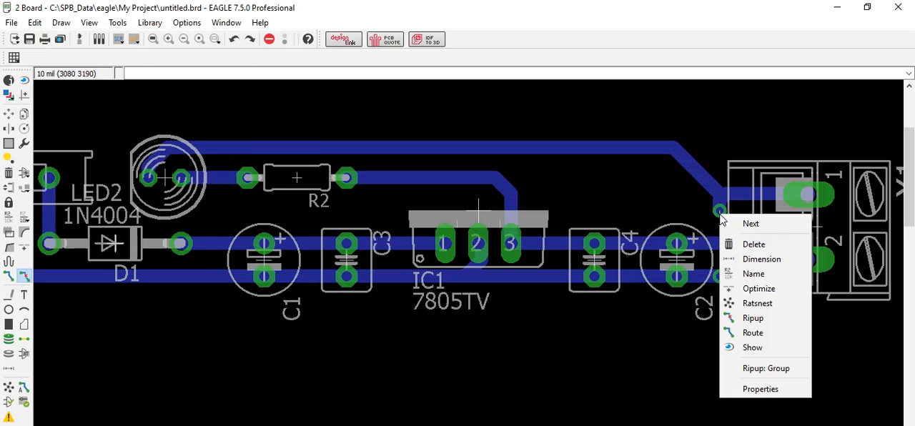
left_click(713, 214)
left_click(719, 211)
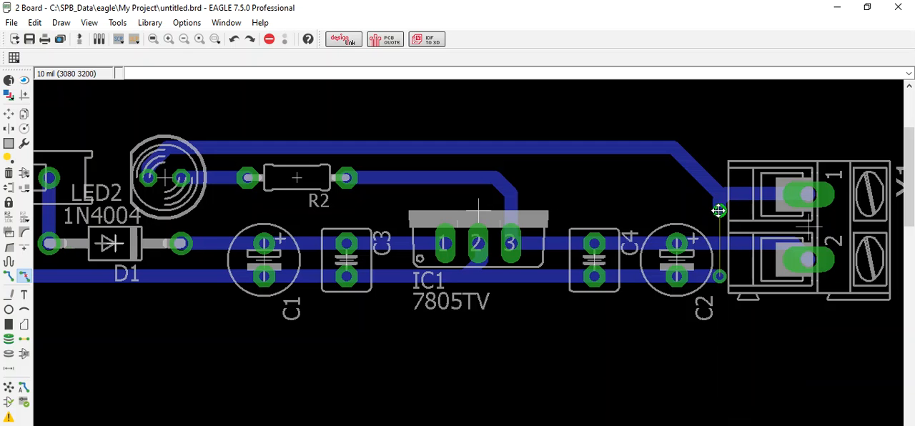
left_click(719, 211)
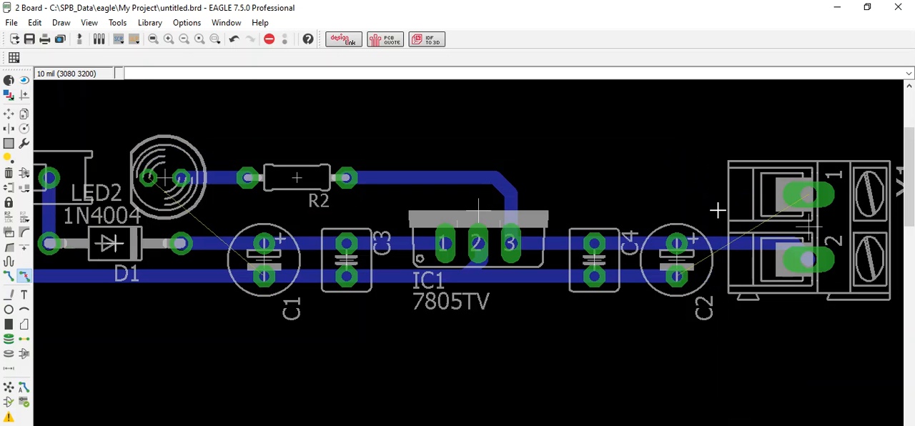
key("ctrl+z")
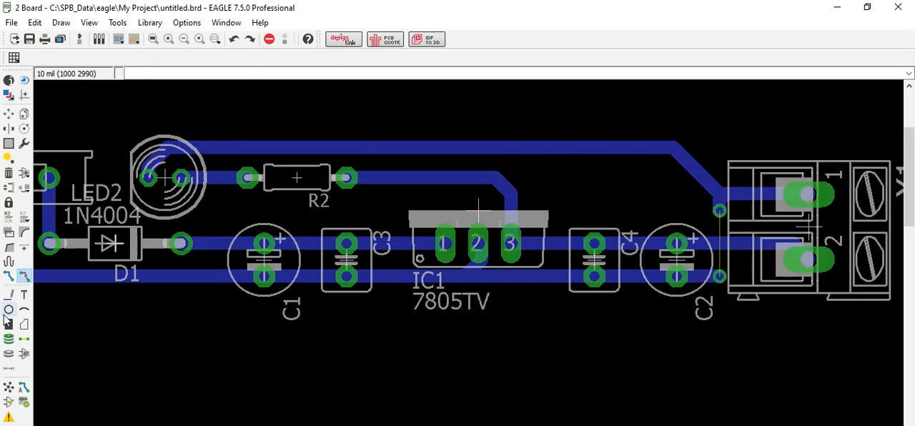
left_click(8, 341)
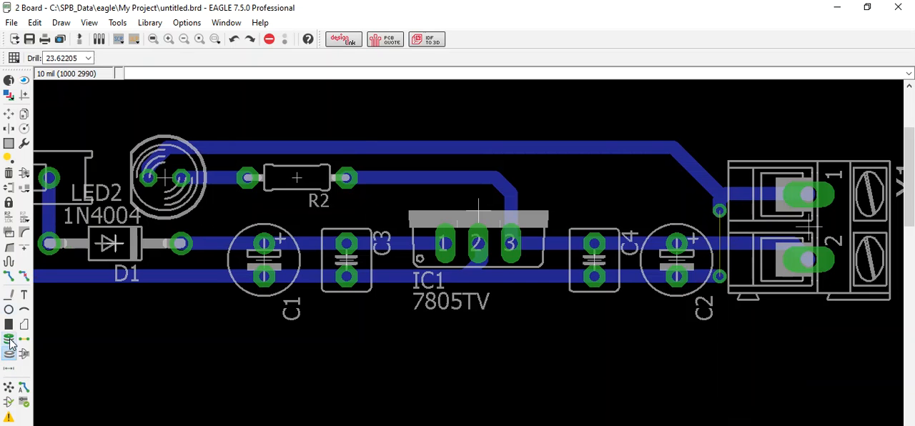
left_click(9, 339)
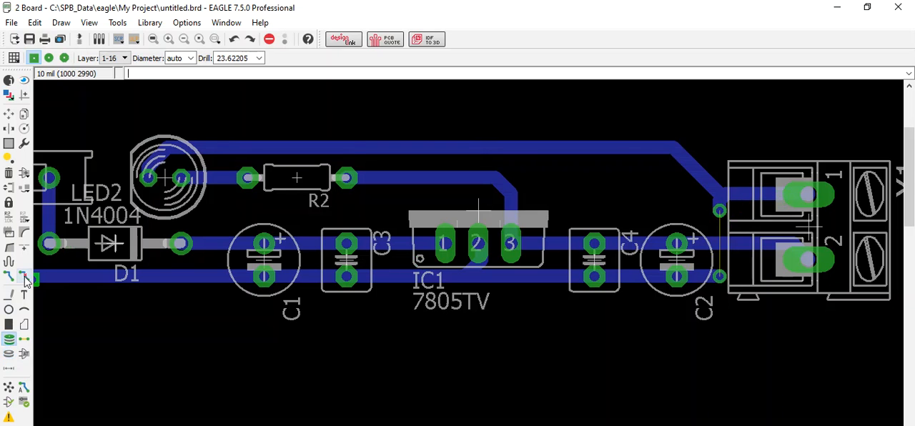
left_click(720, 211)
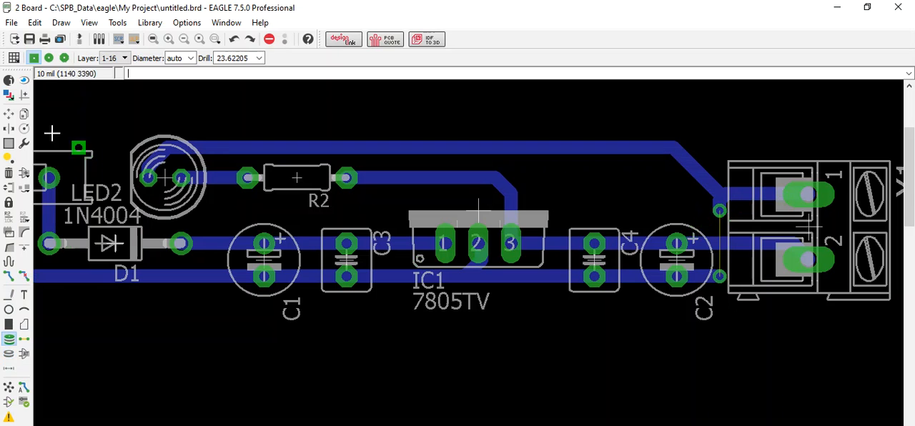
Step: Try to delete the upper via beside X1
left_click(9, 114)
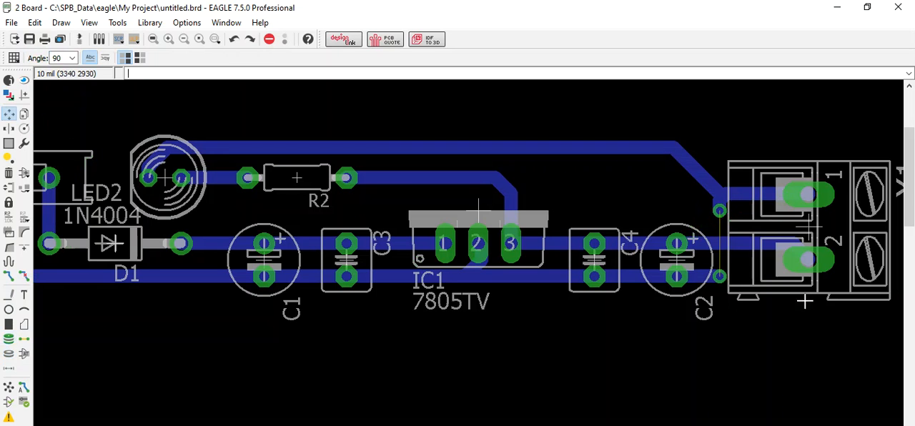
right_click(720, 209)
left_click(757, 254)
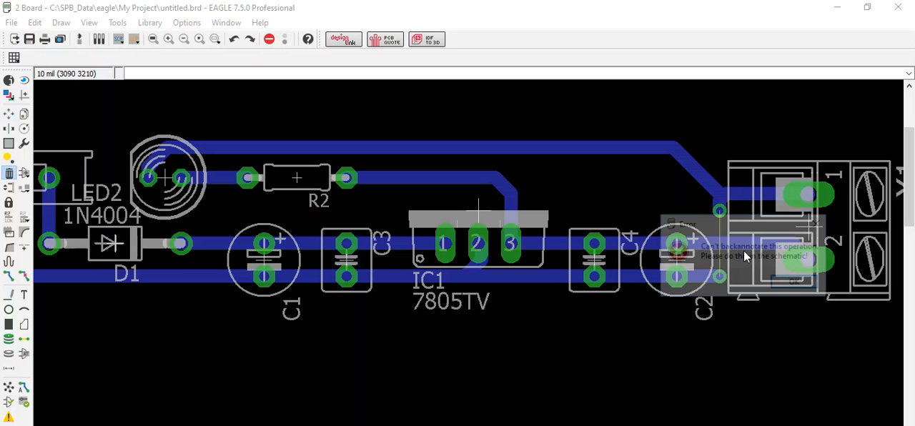
left_click(796, 284)
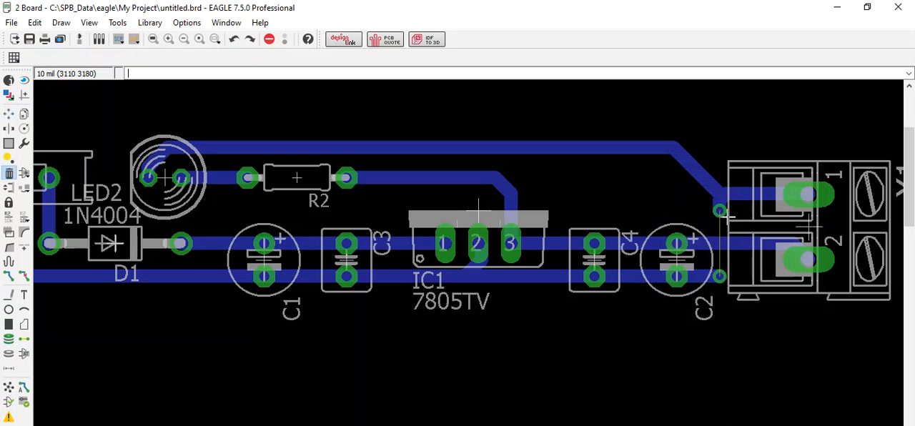
Step: Rip up both vias beside X1 together with the traces linking them to LED2, X1's pad 1 and C2's lower pad
left_click(24, 275)
left_click(719, 210)
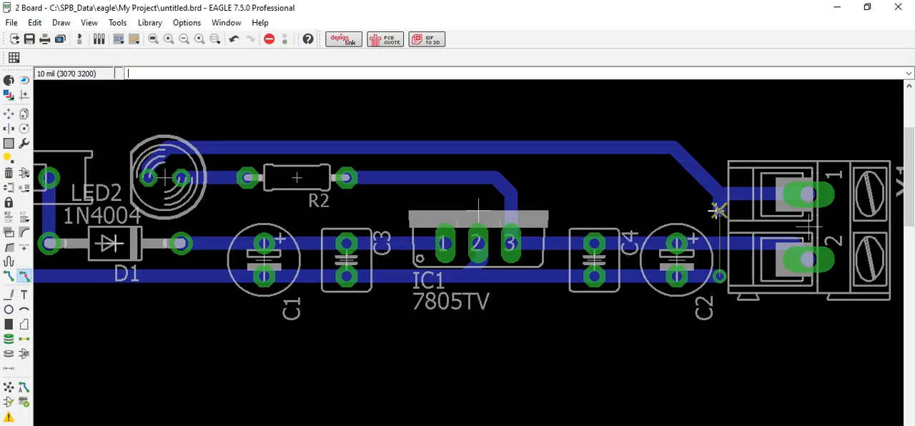
left_click(720, 282)
left_click(720, 280)
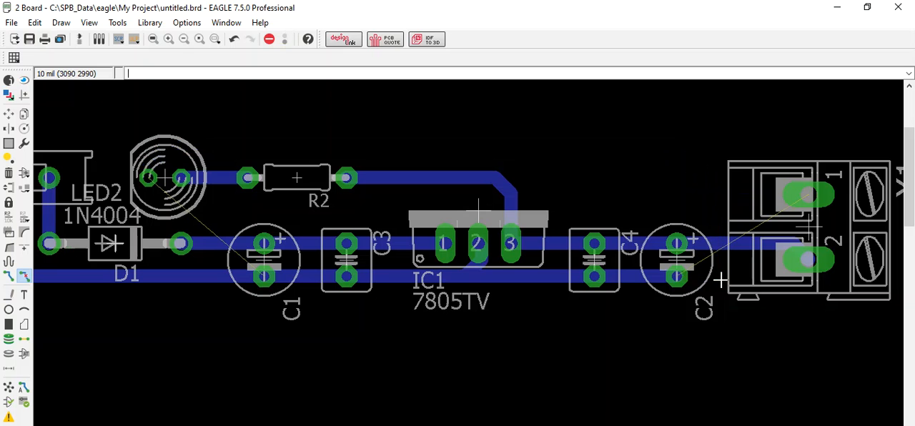
Step: Route a 40 mil bottom-layer trace from C2's lower pad below and around X1's pad 2 to its pad 1
left_click(10, 276)
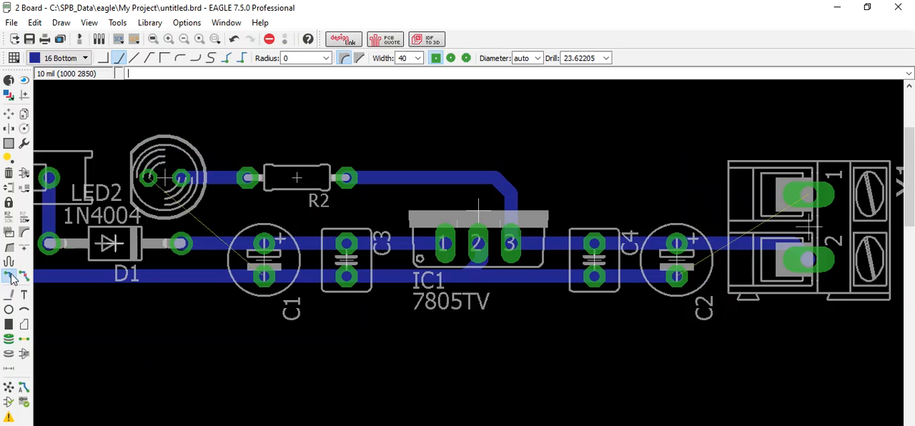
left_click(680, 275)
left_click(757, 300)
left_click(867, 243)
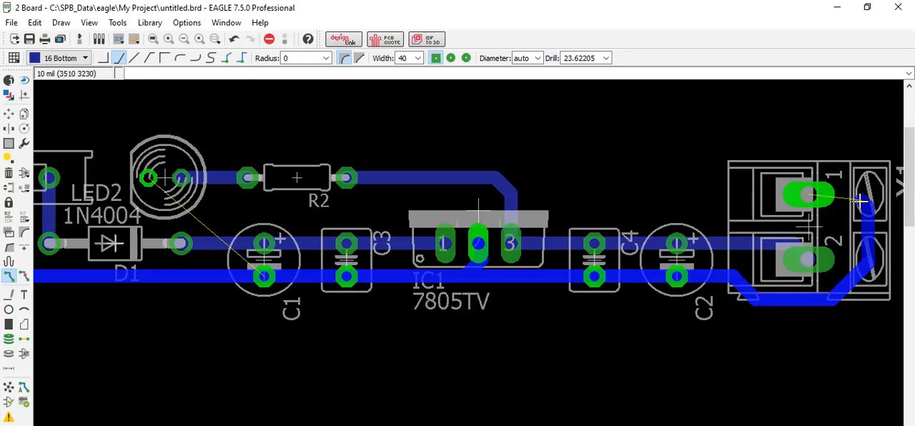
left_click(813, 194)
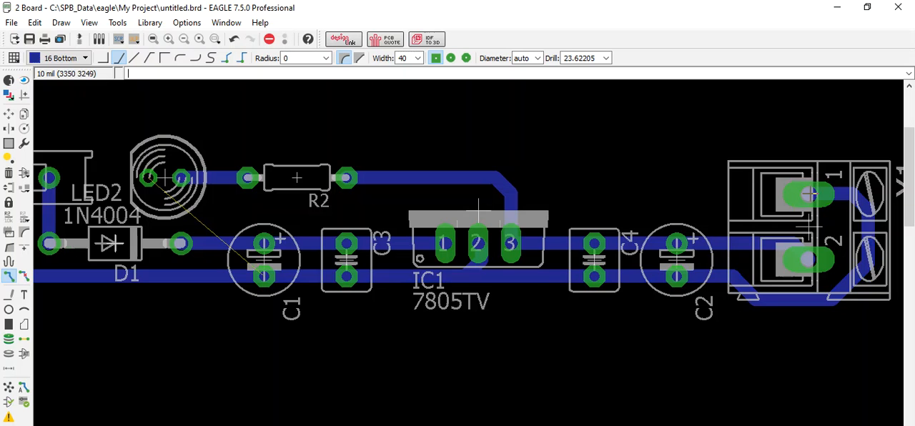
Step: Route a 40 mil bottom-layer trace from LED2's outer pad above R2 and IC1 to X1's pad 1
left_click(148, 177)
left_click(165, 147)
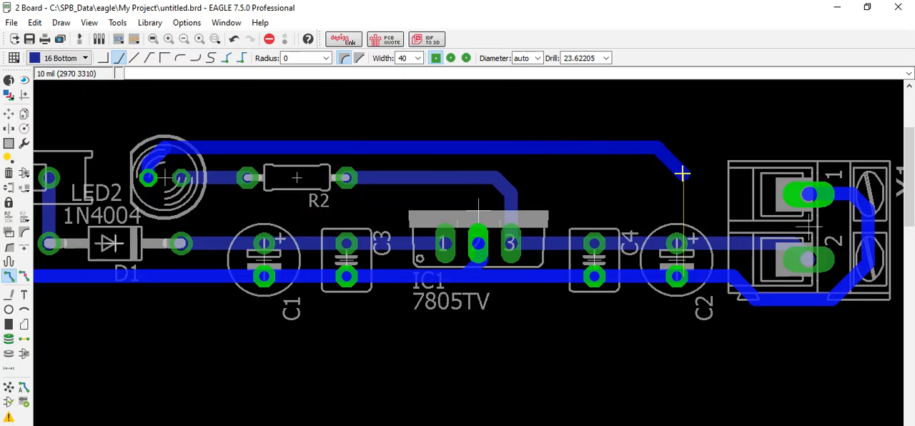
left_click(809, 193)
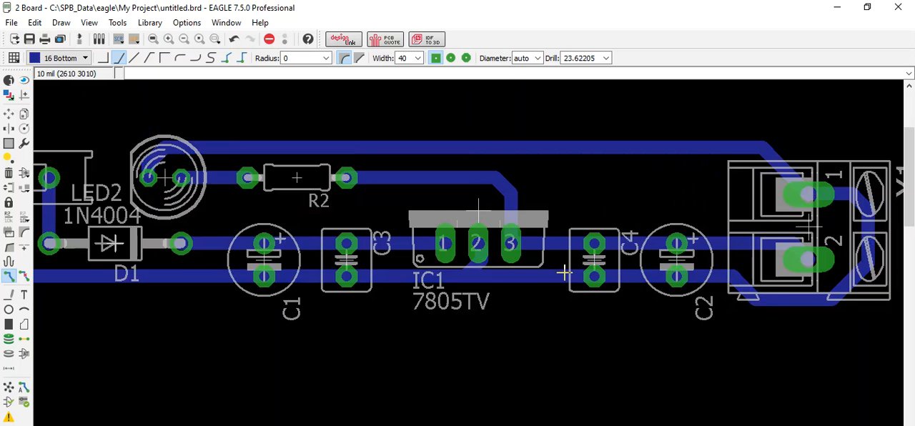
Step: Rip up the bottom-layer trace from LED2 to X1's pad 1, keeping the trace between R2 and IC1
scroll(565, 272, "down", 2)
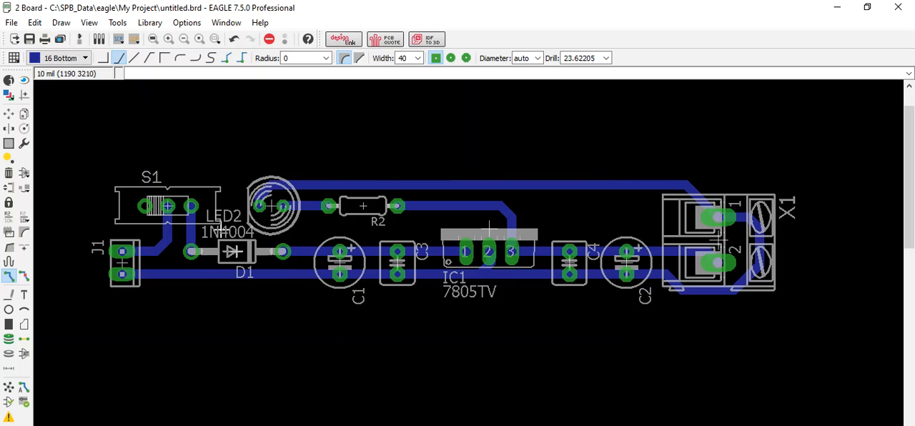
left_click(24, 276)
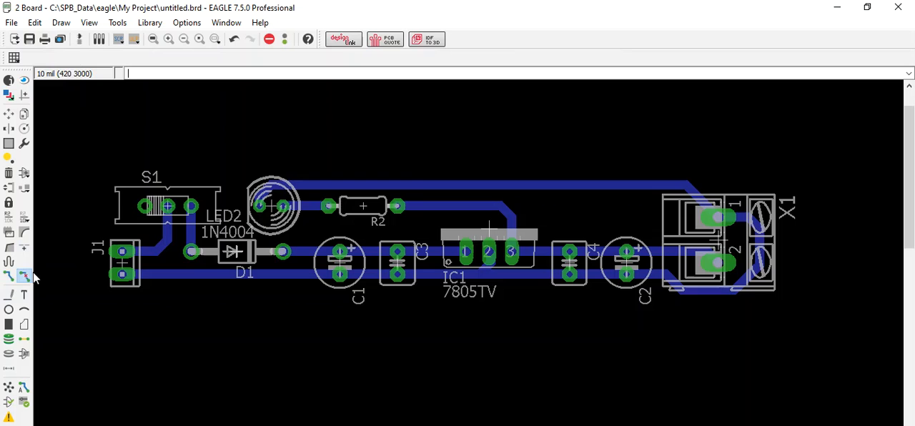
left_click(436, 185)
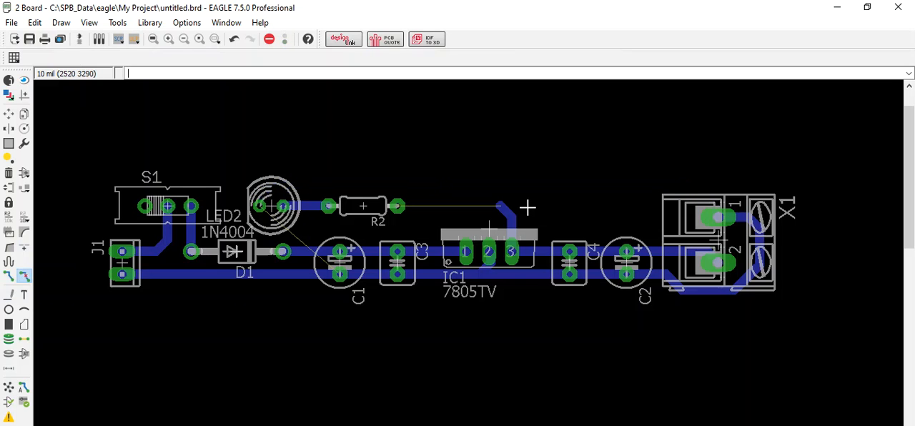
key("ctrl+z")
Step: Rip up the traces joining X1's pad 1, IC1's pin 2, the lower pads of C2, C4, C3 and C1, and J1's lower pad
left_click(755, 266)
left_click(757, 265)
left_click(756, 265)
left_click(607, 273)
left_click(521, 276)
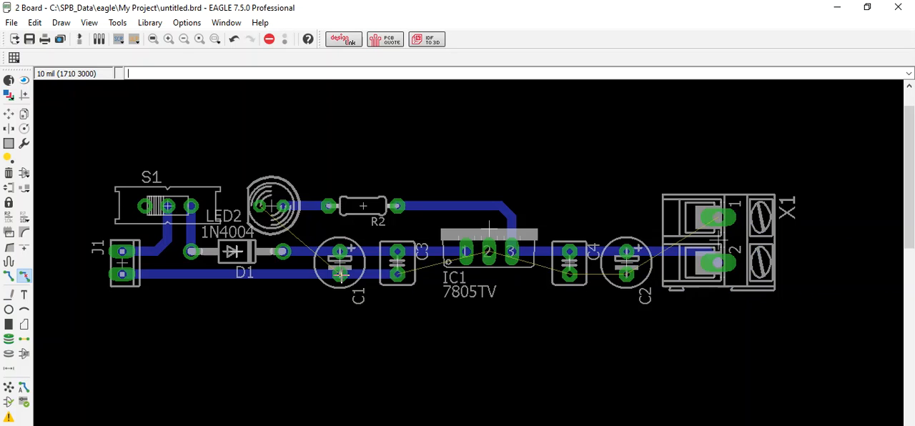
left_click(341, 274)
left_click(308, 275)
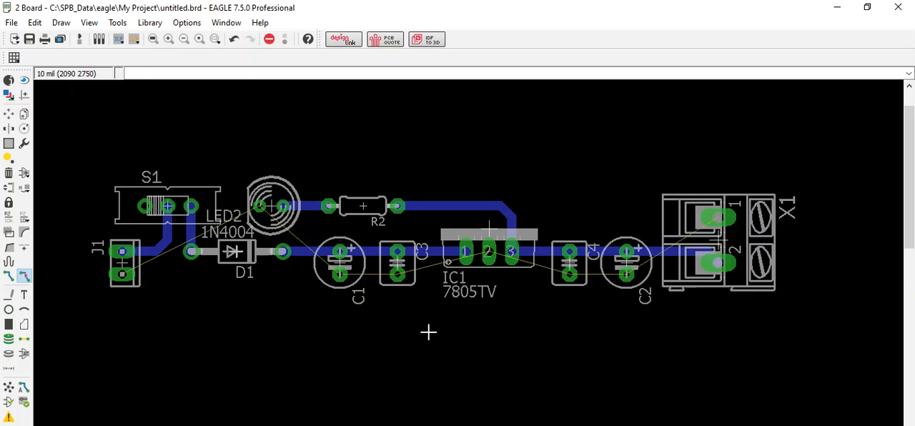
Step: Draw a closed rectangular polygon around all the components on the 16 Bottom layer, with width 24 and isolate 50
left_click(24, 326)
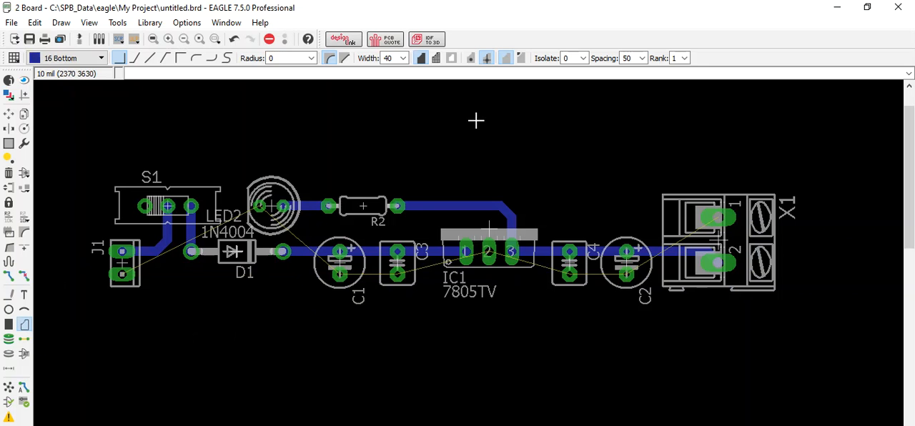
left_click(403, 59)
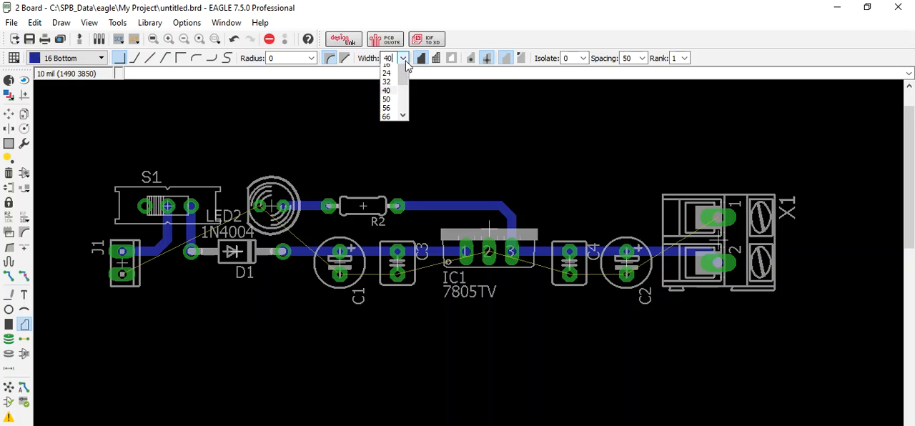
left_click(387, 103)
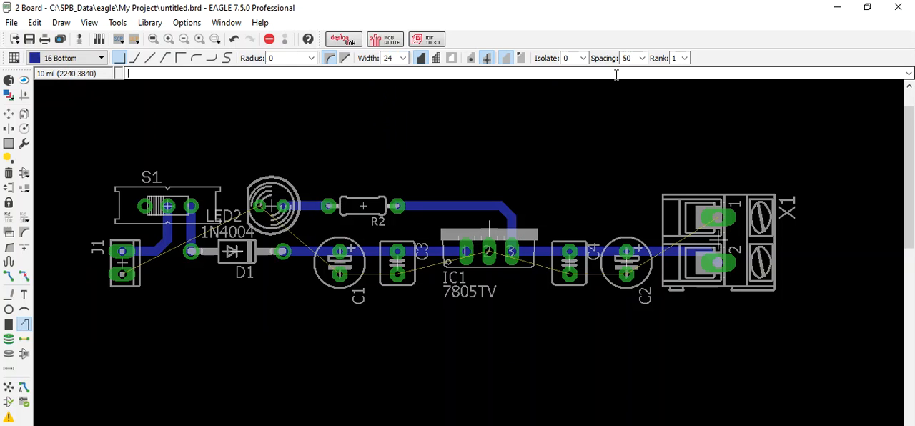
left_click(583, 59)
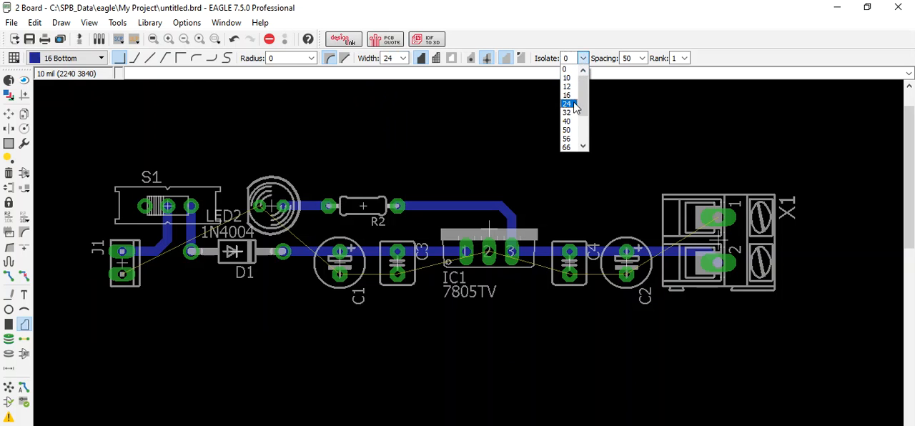
left_click(570, 130)
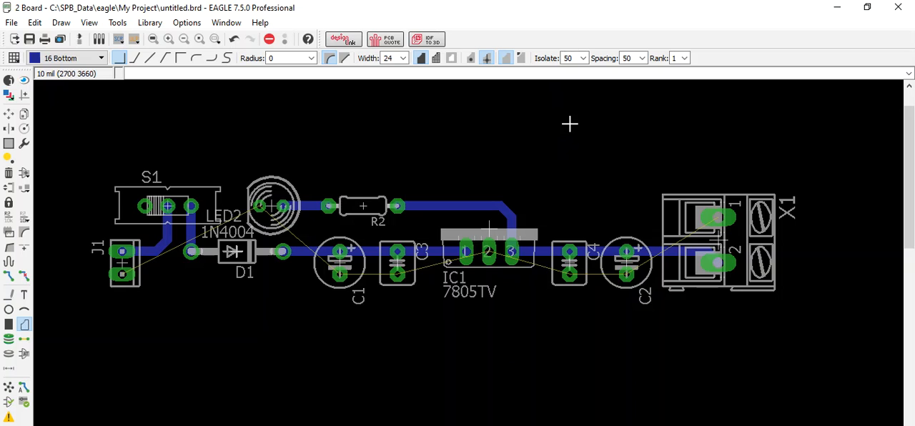
left_click(53, 141)
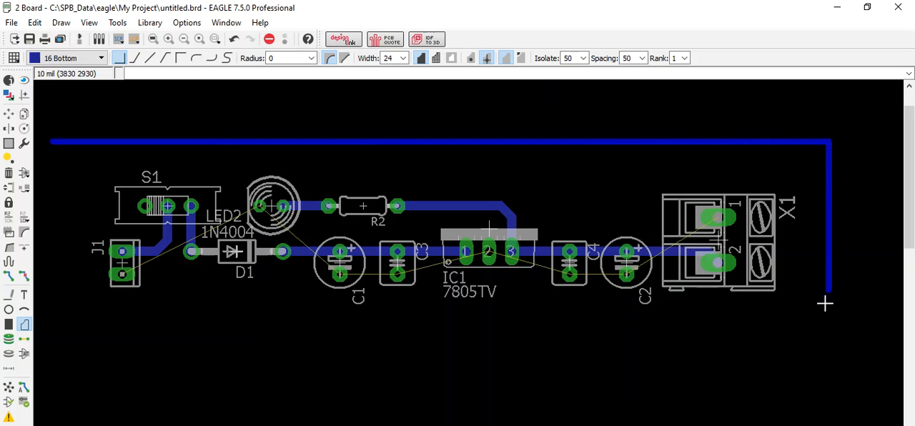
left_click(823, 340)
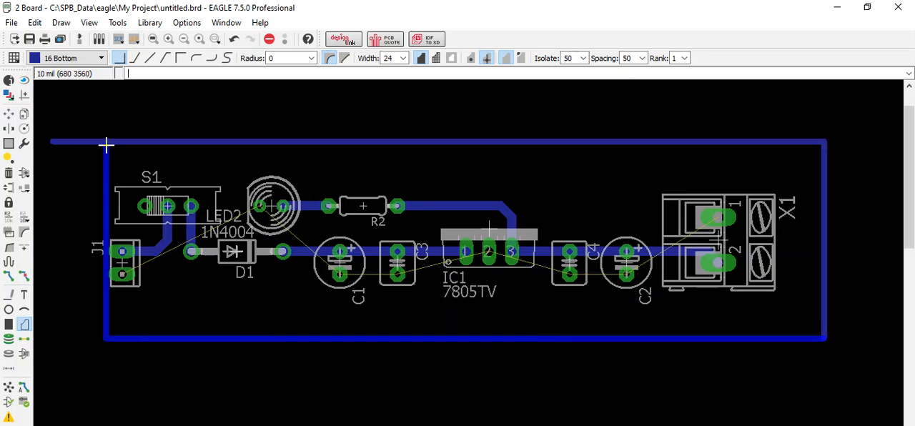
scroll(51, 142, "up", 5)
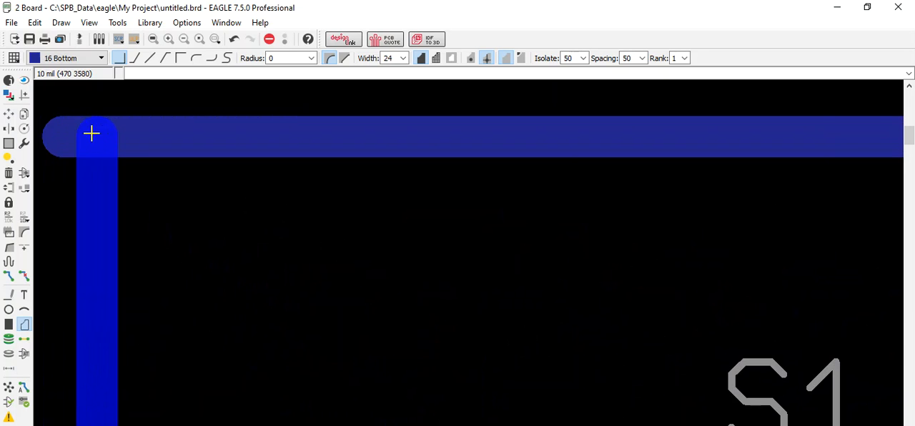
key("Escape")
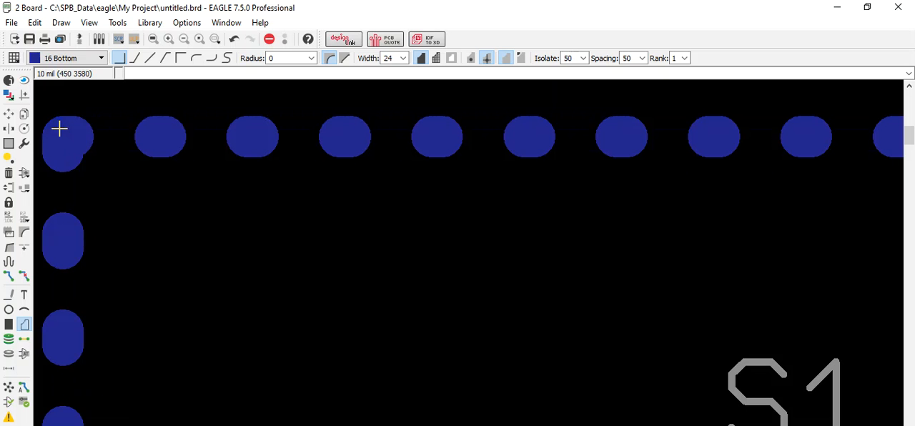
Step: Name the bottom-layer polygon GND and run Ratsnest to fill it with copper
scroll(169, 161, "down", 6)
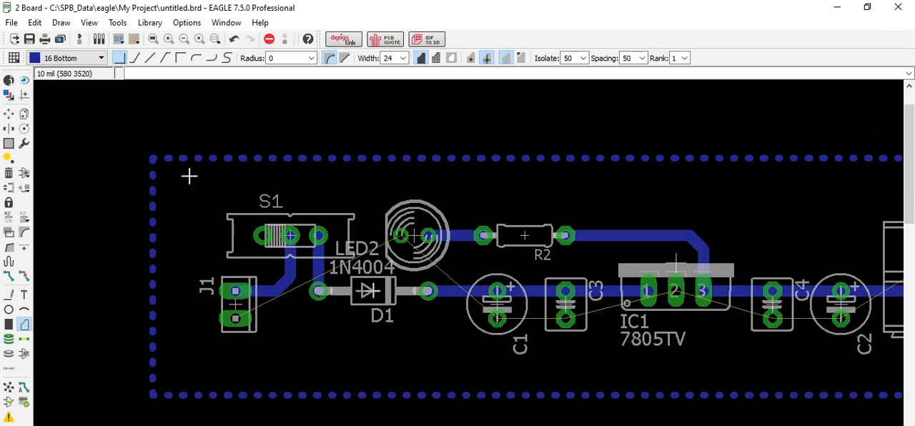
scroll(190, 176, "up", 5)
scroll(189, 175, "down", 4)
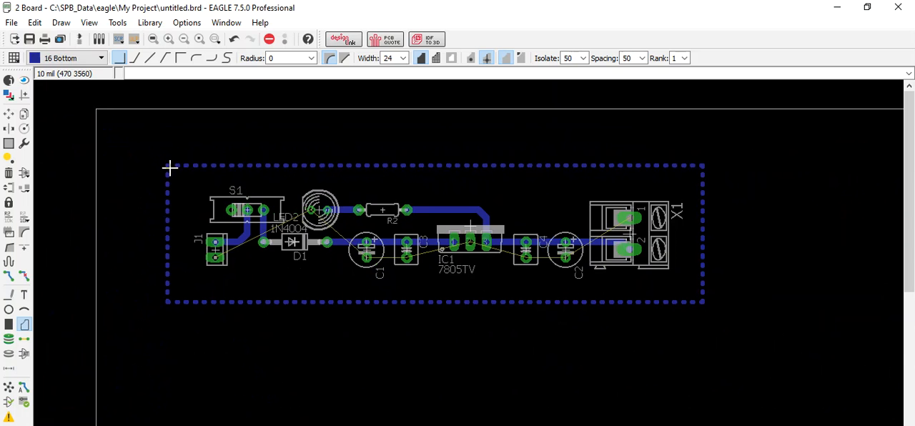
right_click(170, 167)
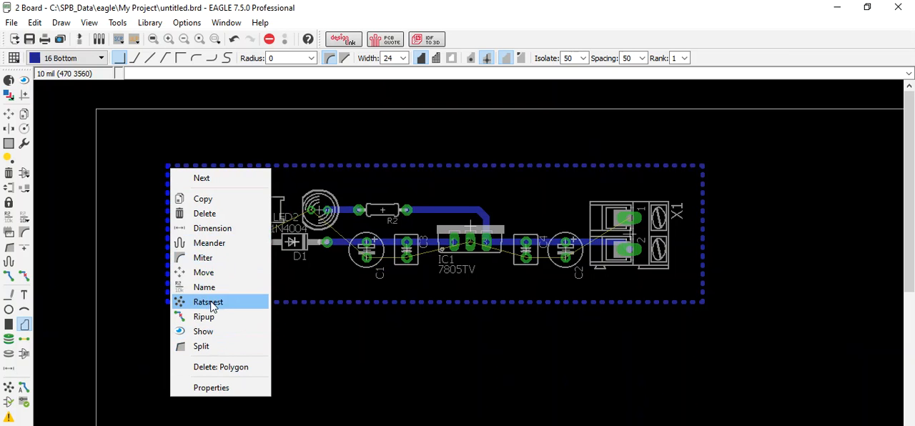
left_click(204, 287)
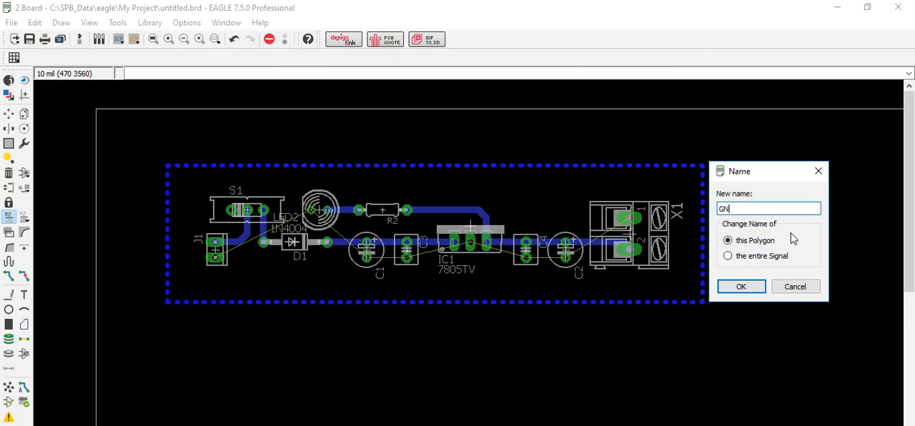
key("Return")
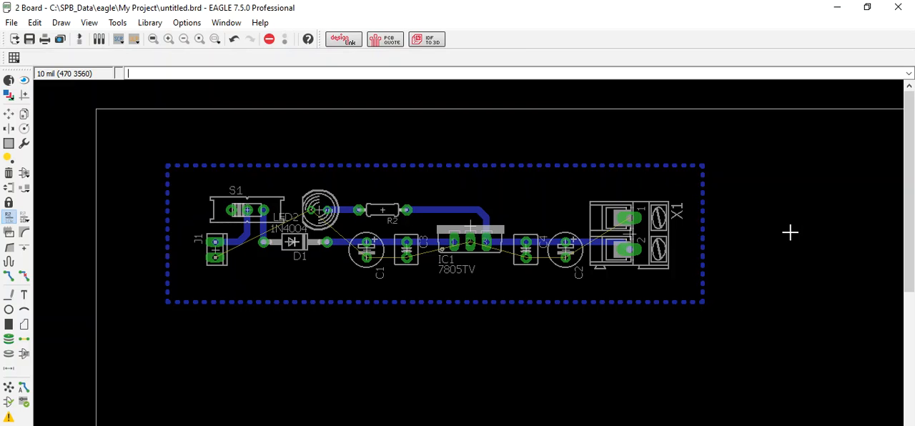
left_click(10, 389)
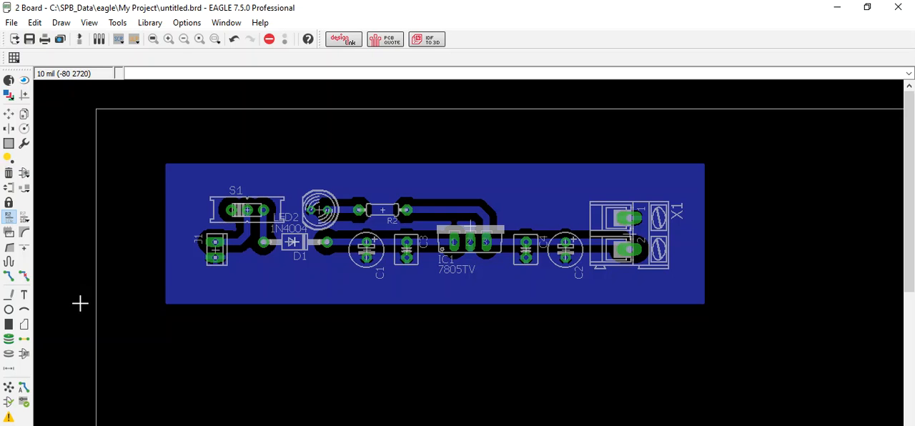
Step: Draw a closed 24 mil rectangular board outline on layer 20 Dimension, about 3050 by 610 mil, inside the polygon, and recalculate the copper fill
left_click(9, 295)
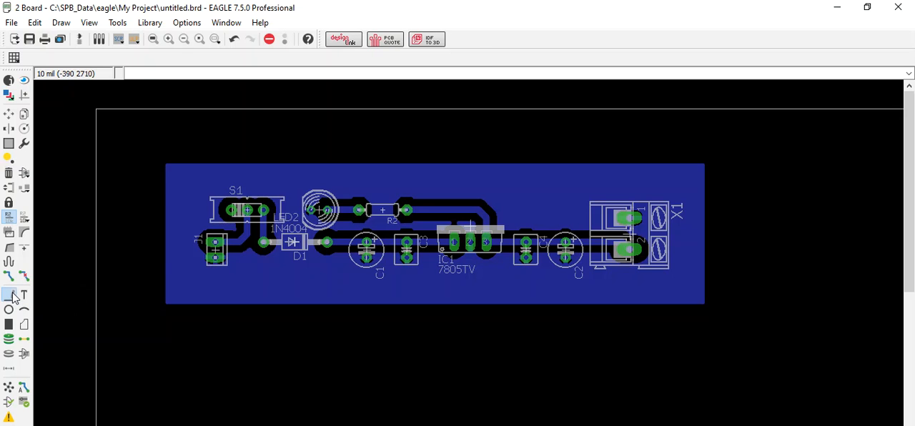
left_click(100, 59)
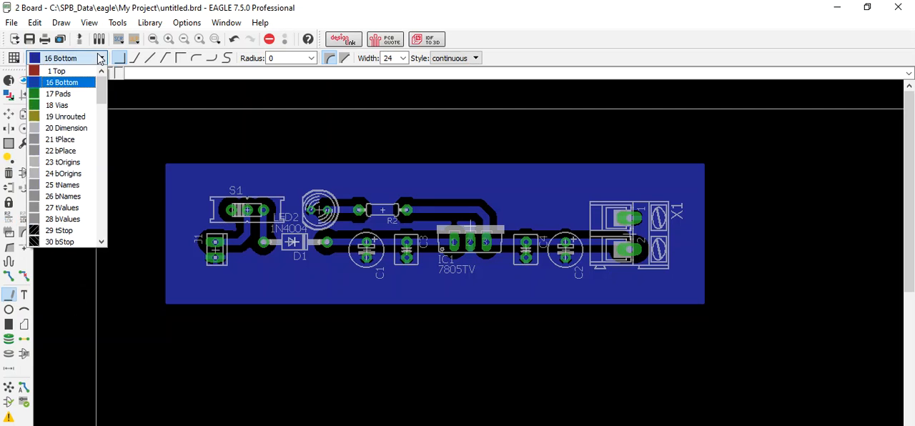
left_click(83, 129)
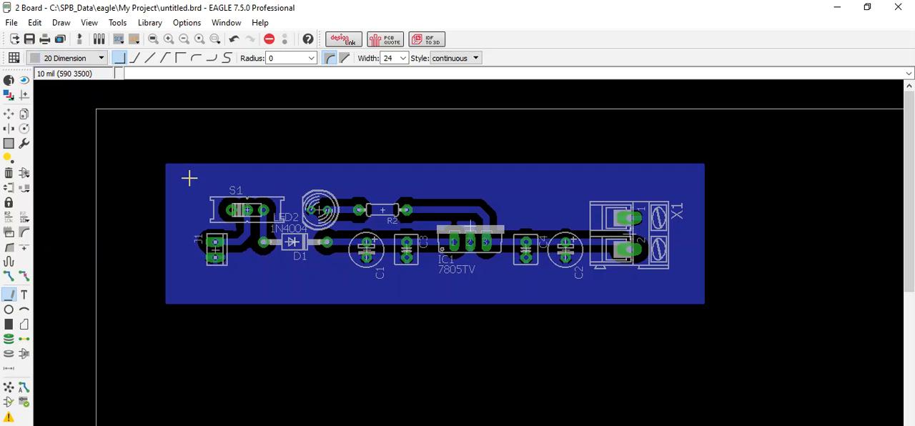
left_click(189, 186)
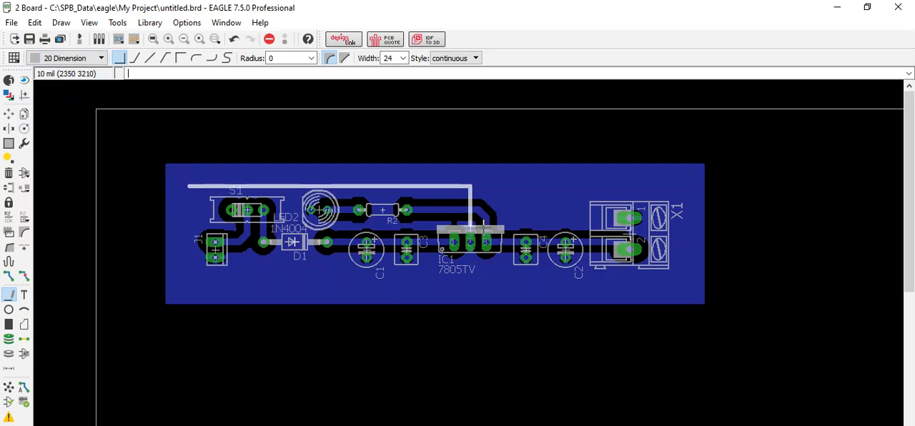
left_click(675, 283)
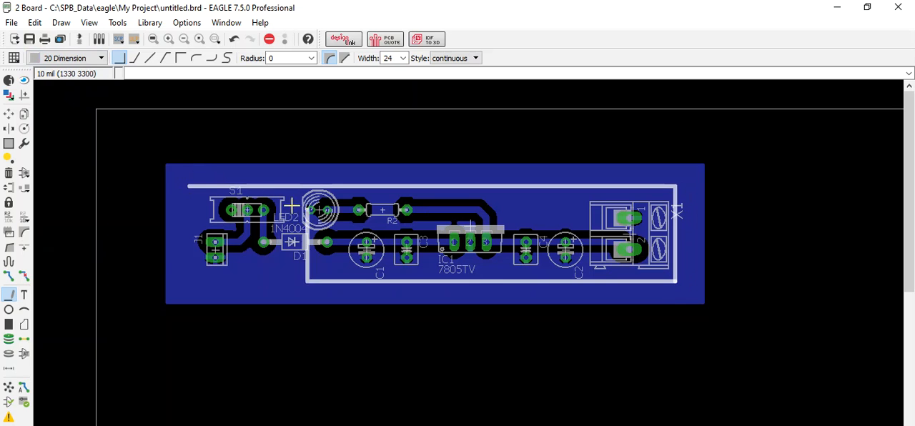
left_click(189, 186)
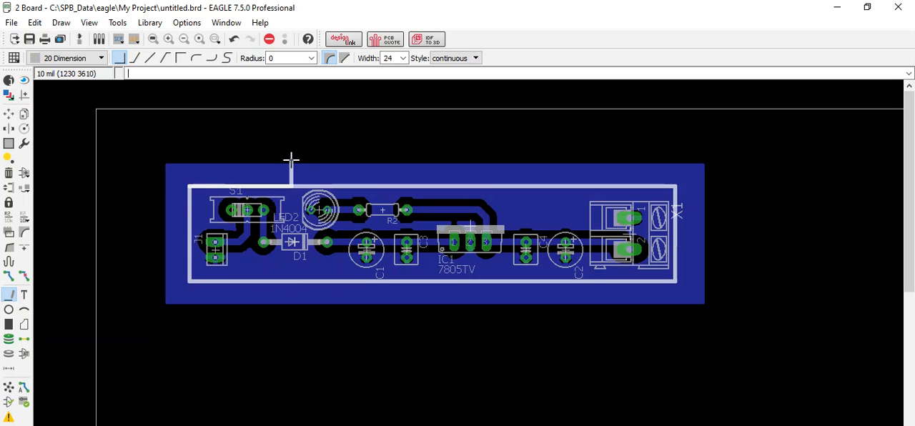
key("Escape")
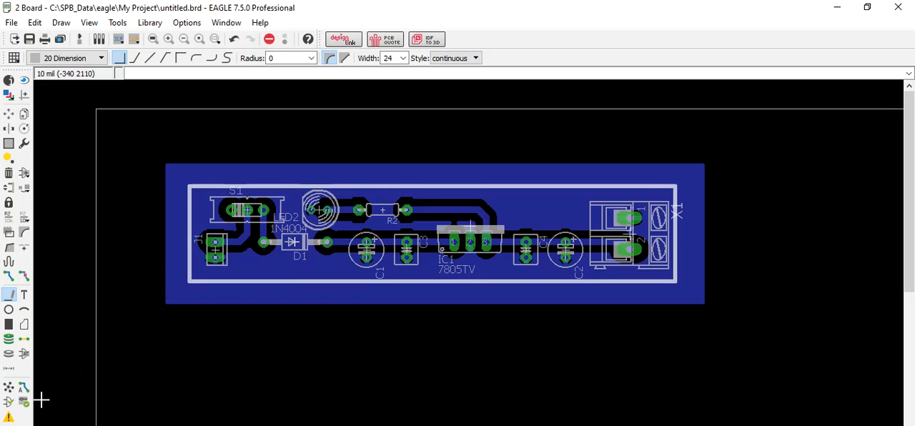
left_click(8, 390)
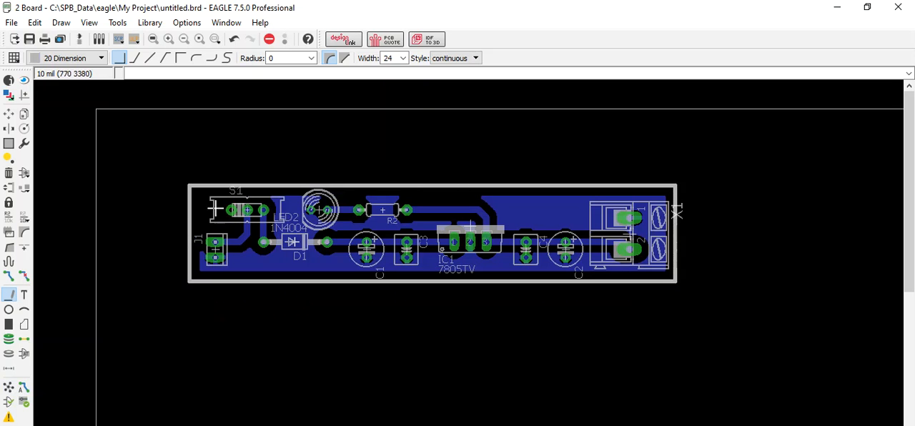
Step: Move the board outline's side edges and upper edge outward to clear the component labels, and recalculate the copper fill
left_click(9, 114)
left_click(188, 222)
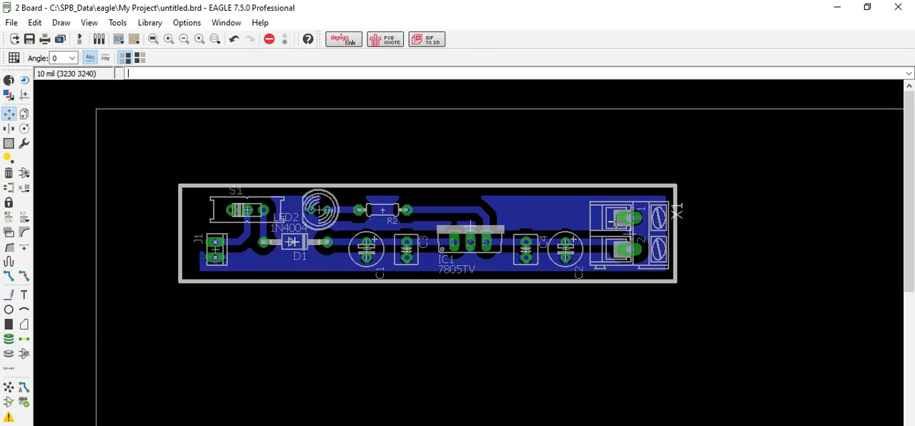
left_click(676, 224)
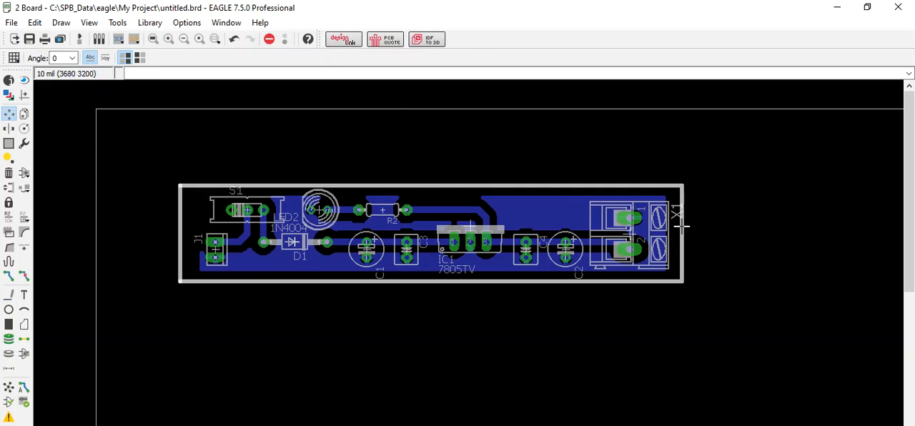
left_click(697, 226)
left_click(447, 185)
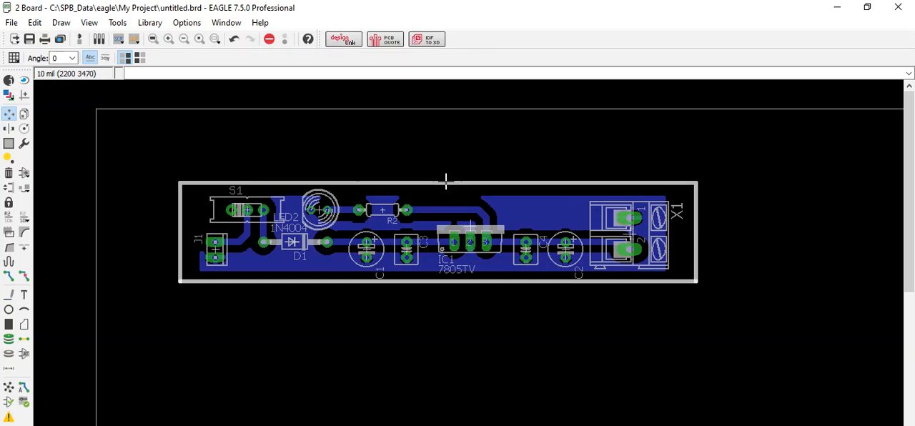
left_click(445, 179)
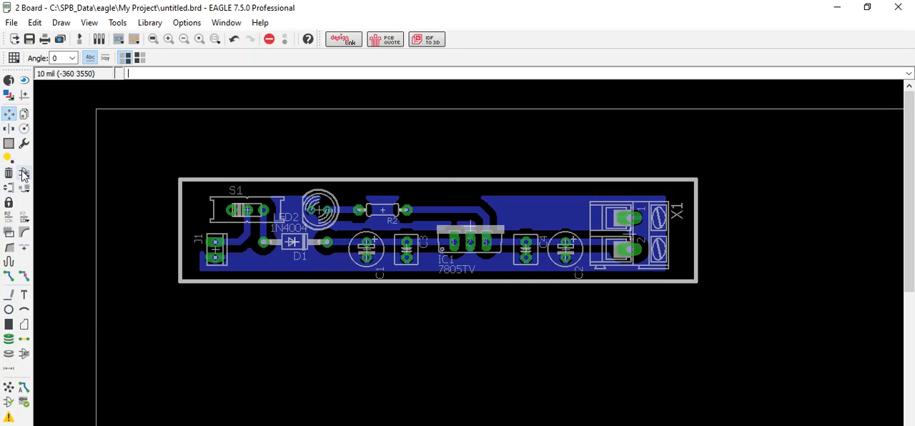
left_click(8, 387)
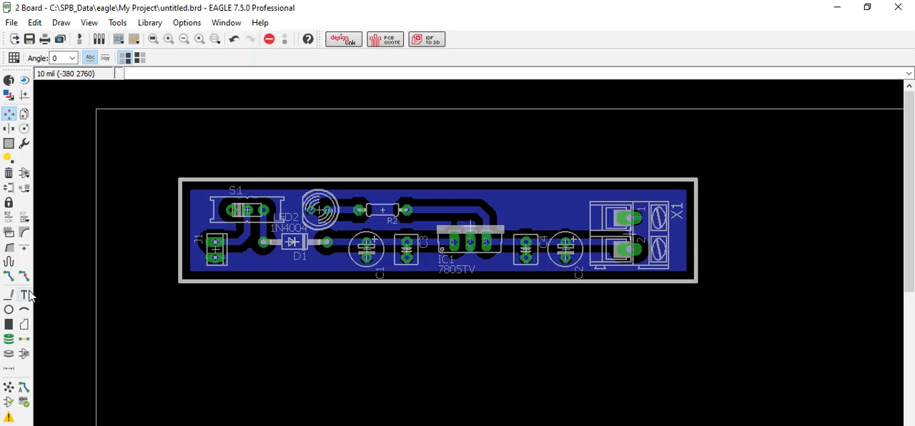
Step: Place the text IN+ at size 70 on layer 20 Dimension beside J1's upper pad
left_click(25, 295)
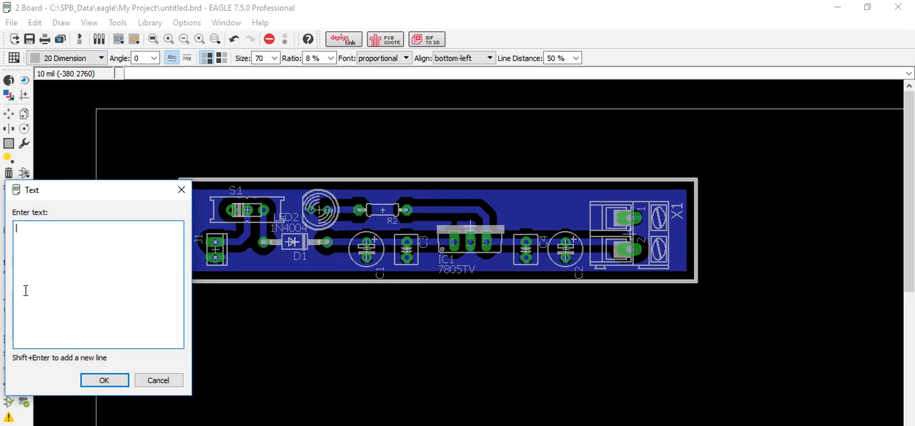
left_click(155, 379)
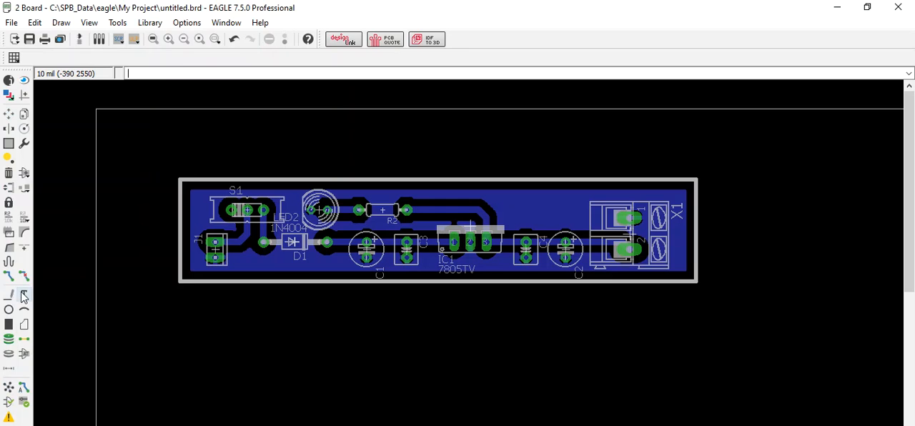
left_click(23, 292)
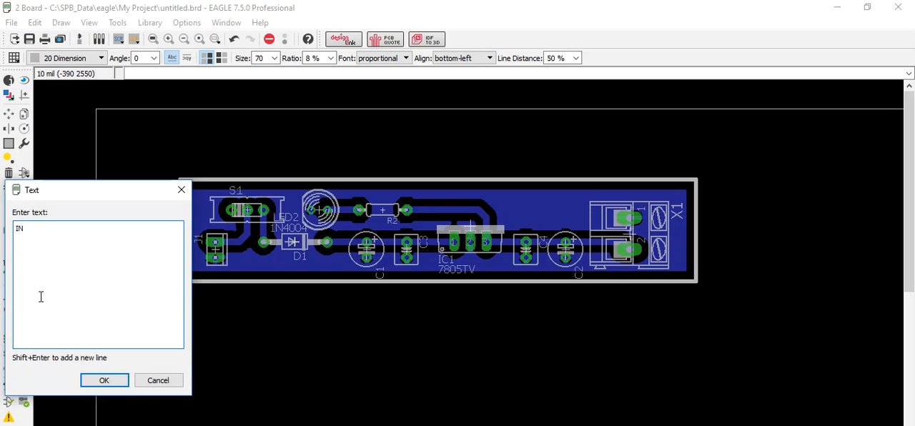
key("Return")
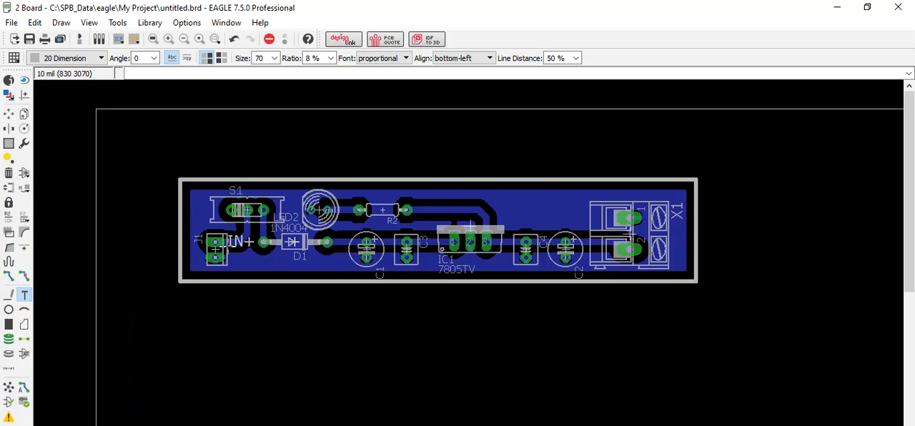
left_click(228, 245)
Step: Place the text IN- beside J1's lower pad, just under the IN+ label
key("Escape")
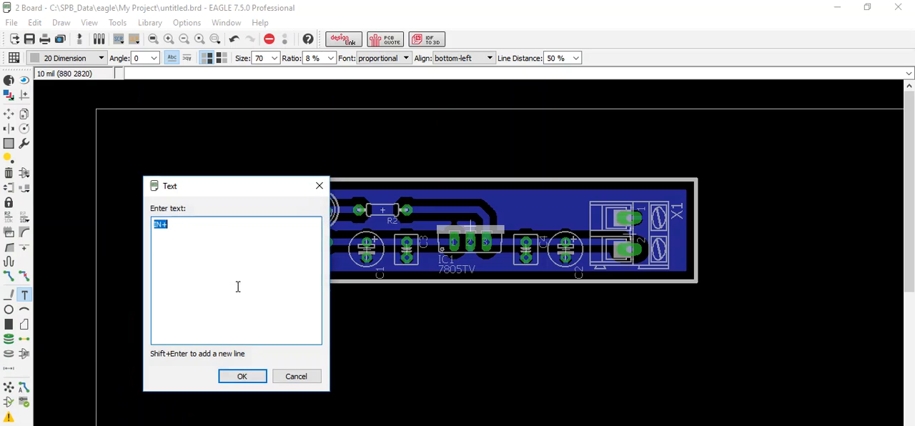
left_click(220, 227)
key("Return")
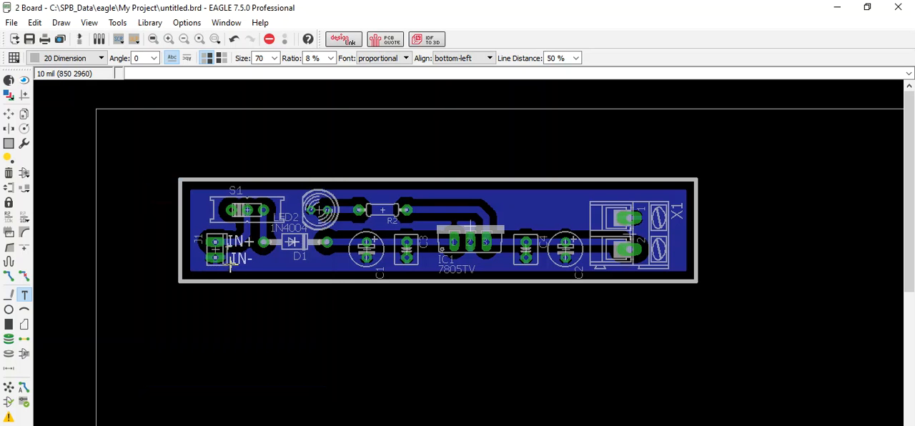
left_click(227, 264)
Step: Place the text OUT+ rotated 90° at size 70 along the outer side of X1's lower terminal
key("Escape")
left_click(336, 233)
left_click_drag(336, 234, 301, 240)
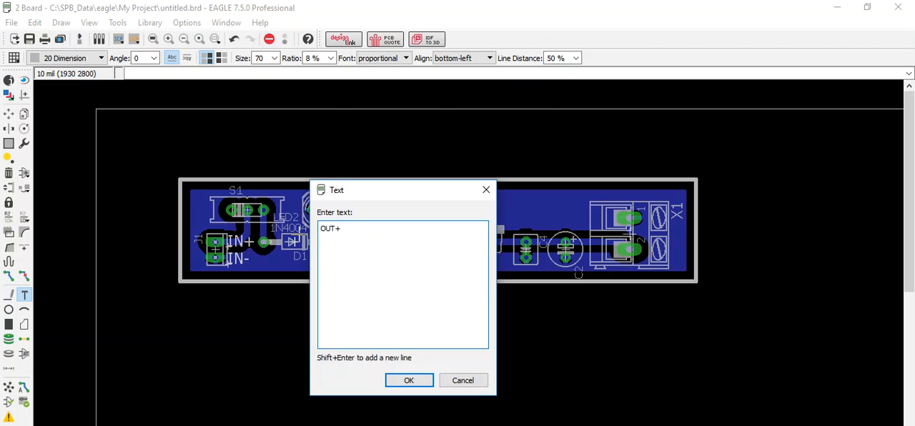
key("Return")
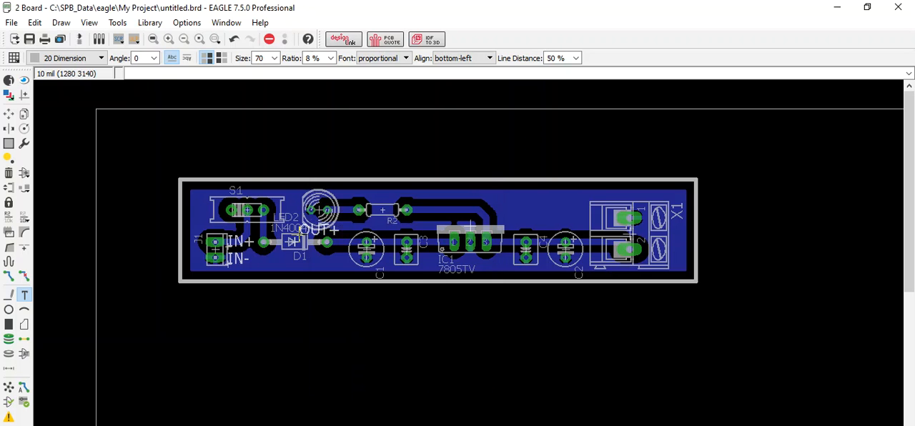
right_click(682, 259)
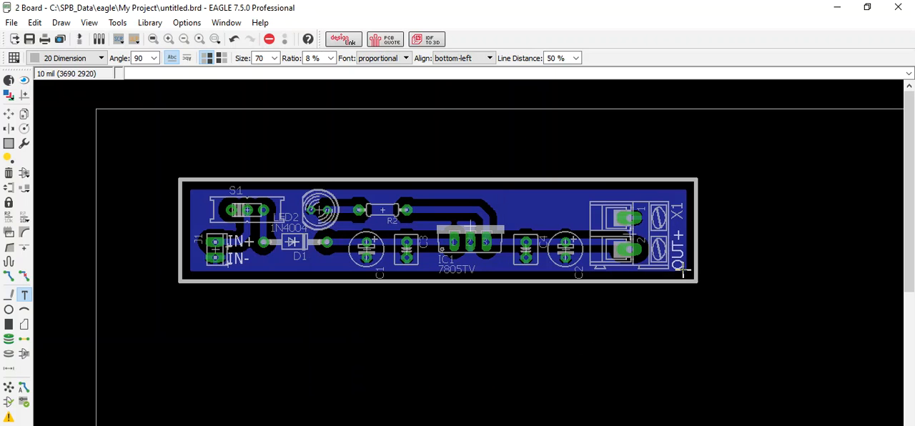
left_click(683, 270)
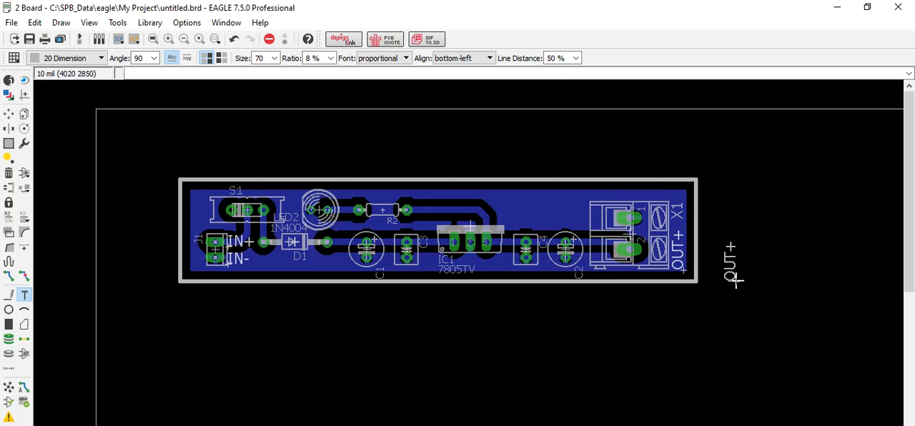
Step: Place the text OUT- at 90° beside X1's upper terminal, directly above OUT+, and end text placement
key("Escape")
left_click(711, 284)
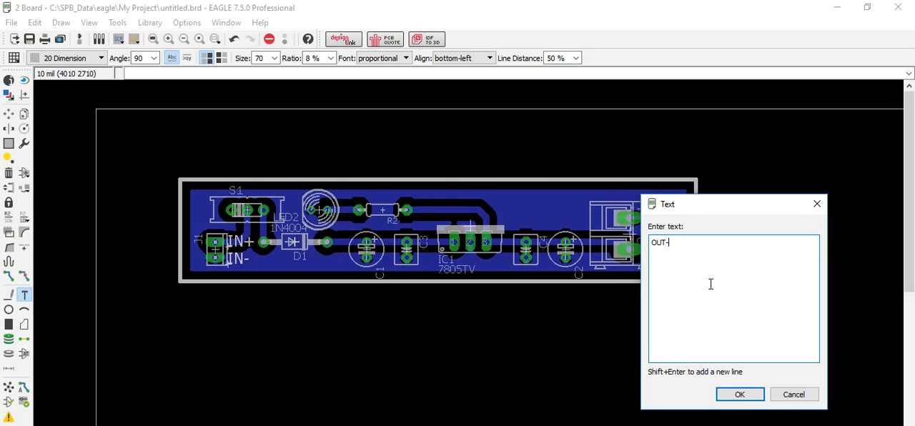
type("-")
key("Return")
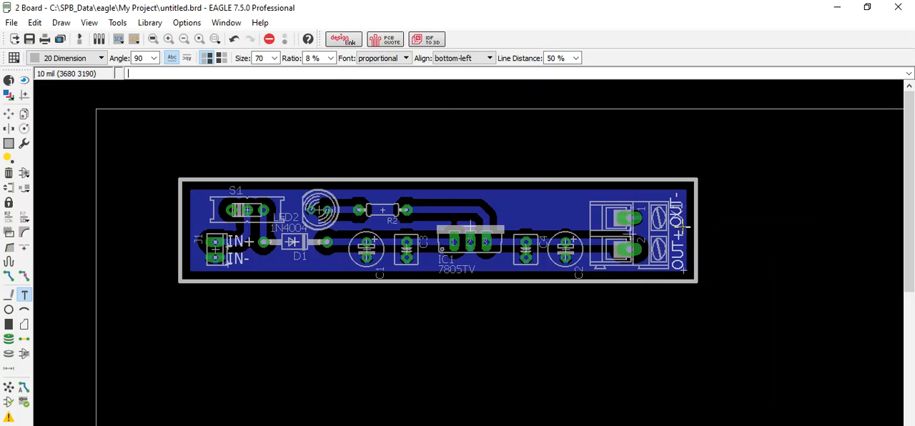
left_click(683, 228)
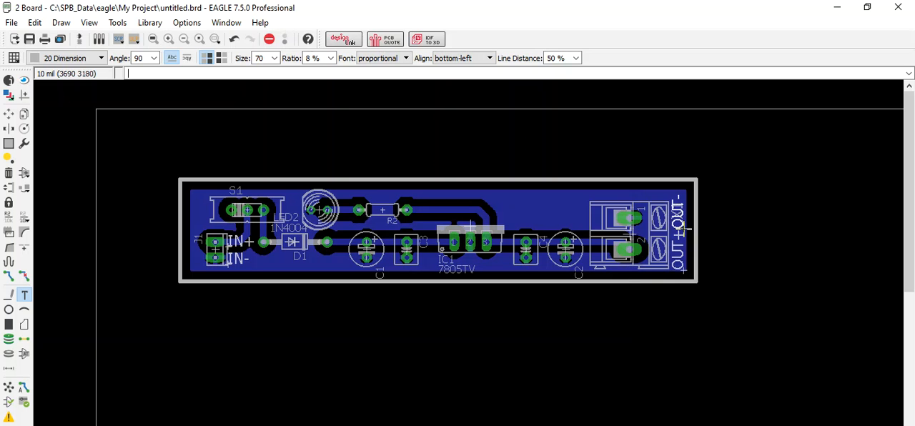
key("Escape")
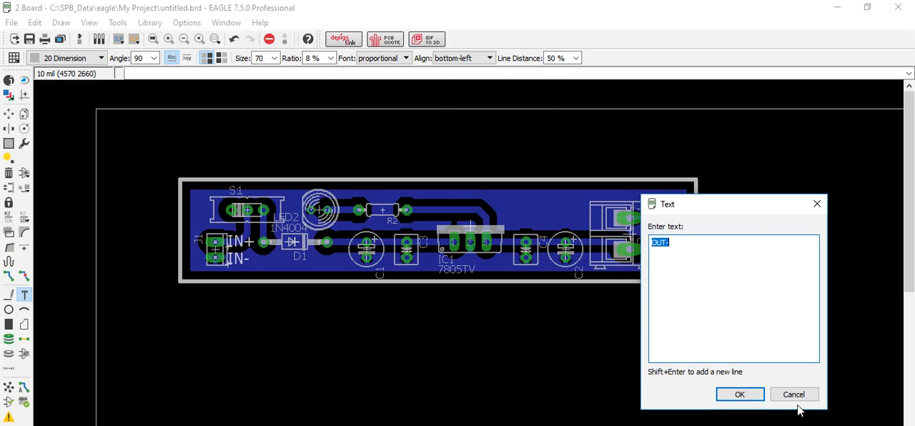
left_click(793, 394)
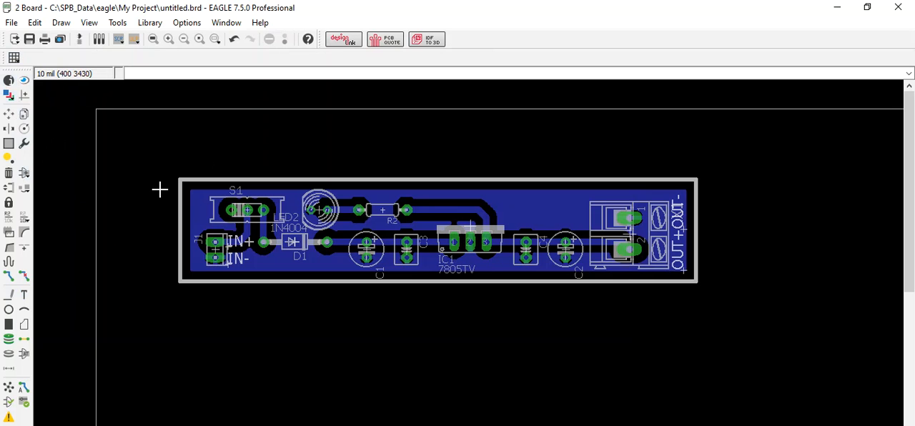
Step: Hide layer 25 tNames so the component names are not displayed on the board
left_click(8, 98)
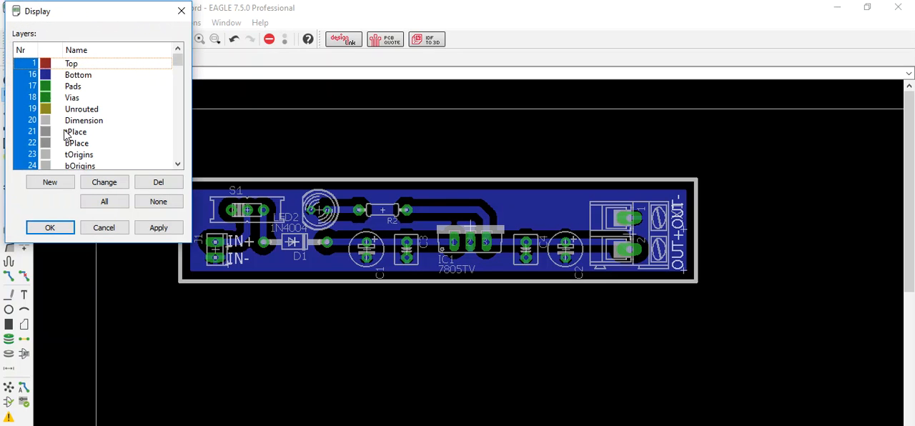
scroll(38, 156, "down", 1)
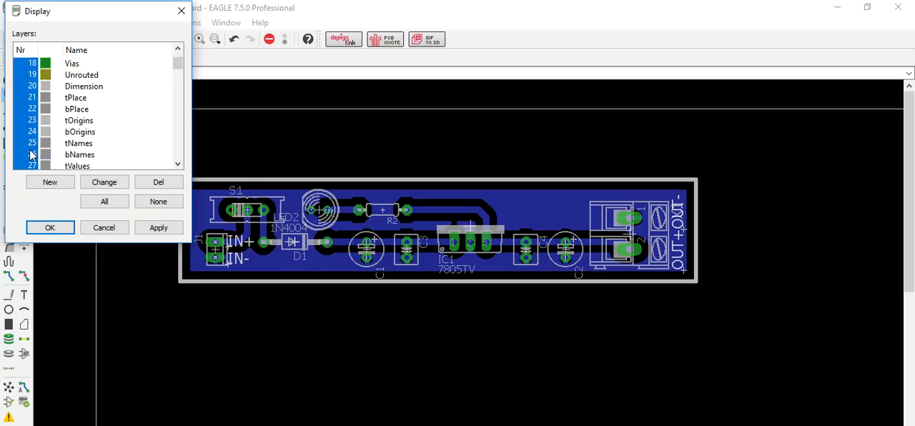
left_click(29, 148)
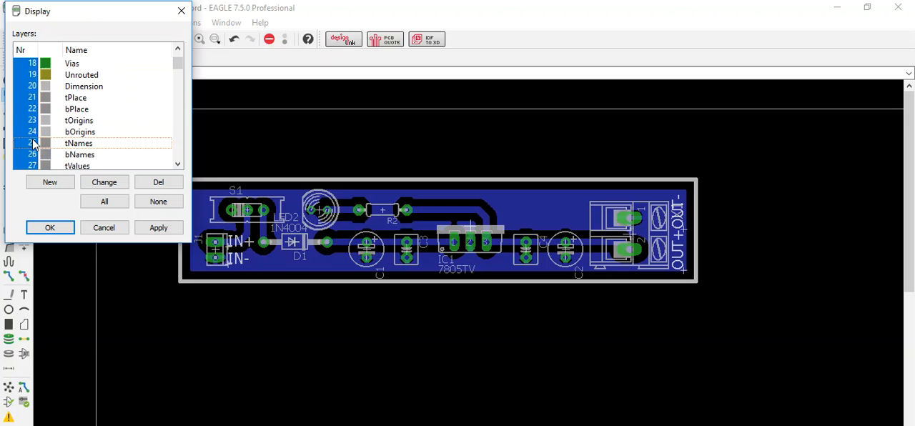
left_click(31, 145)
left_click(158, 228)
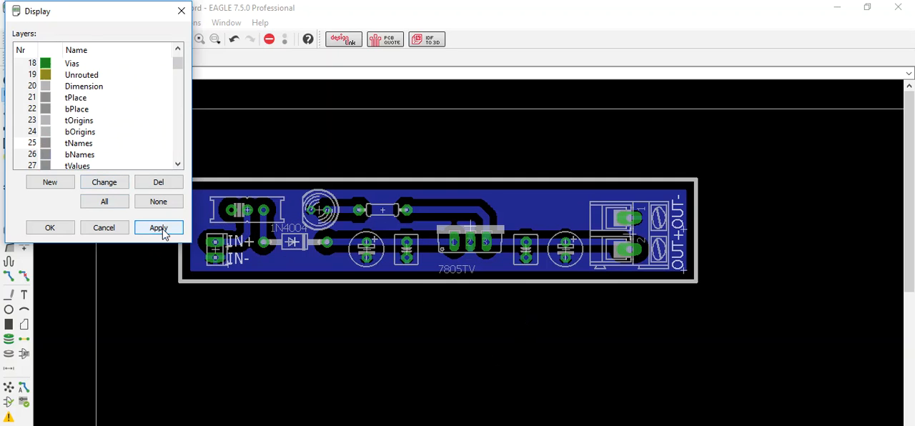
left_click(58, 229)
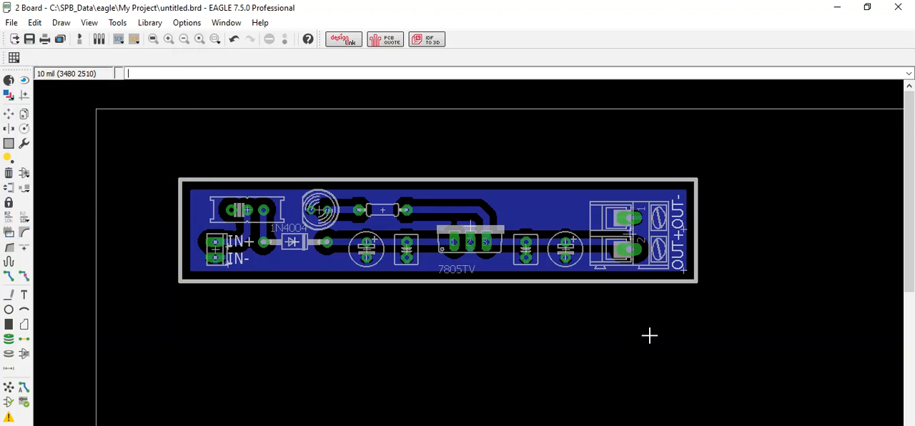
Step: Delete all four lines of the large default board frame surrounding the custom outline
scroll(764, 322, "down", 3)
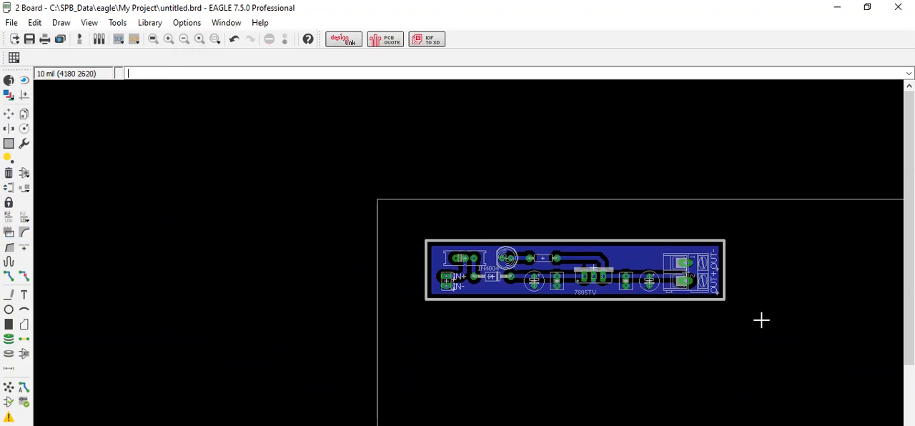
scroll(762, 321, "up", 3)
scroll(511, 268, "down", 4)
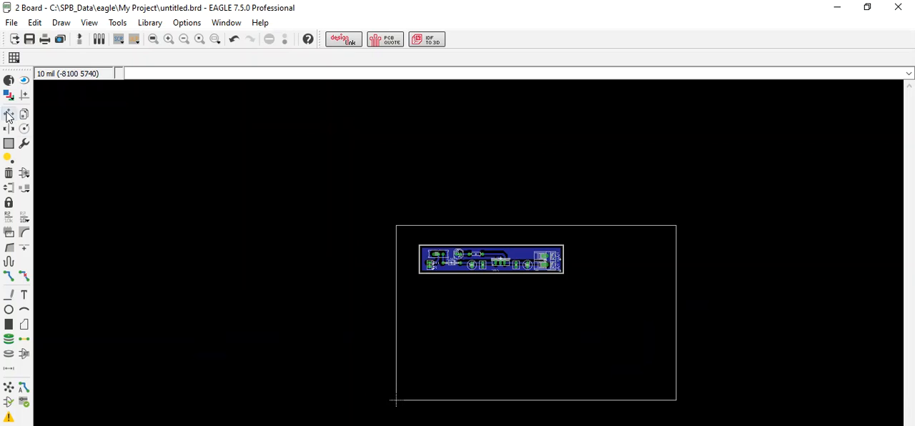
left_click(9, 172)
left_click(396, 348)
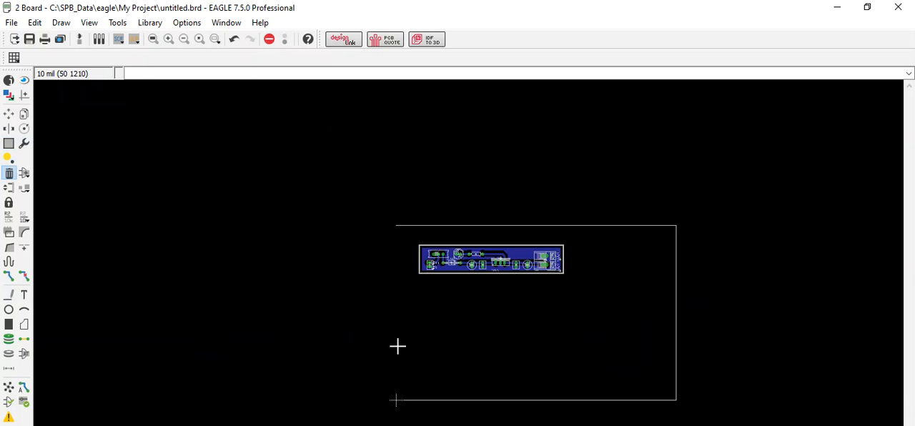
left_click(620, 226)
left_click(676, 260)
left_click(584, 400)
scroll(455, 224, "up", 5)
scroll(561, 364, "up", 3)
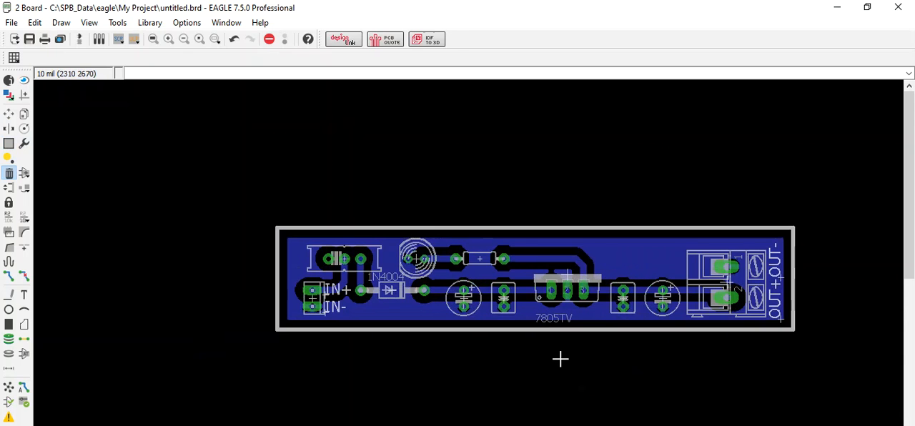
scroll(560, 361, "down", 2)
scroll(559, 358, "up", 1)
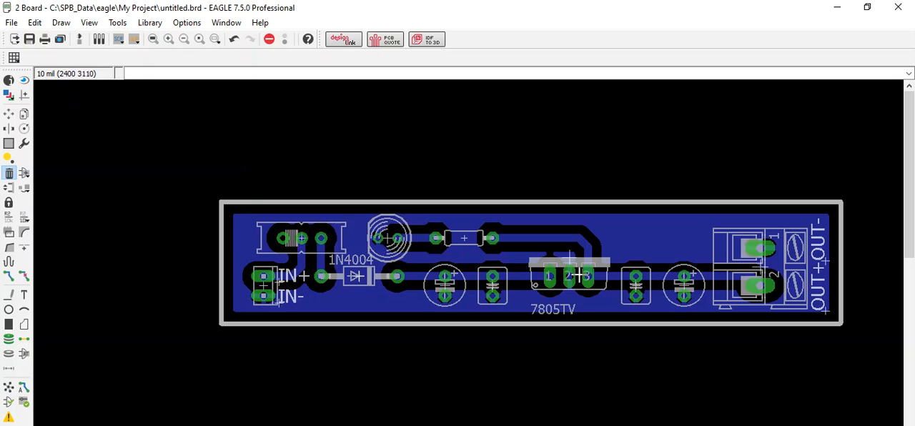
left_click(79, 39)
left_click(79, 39)
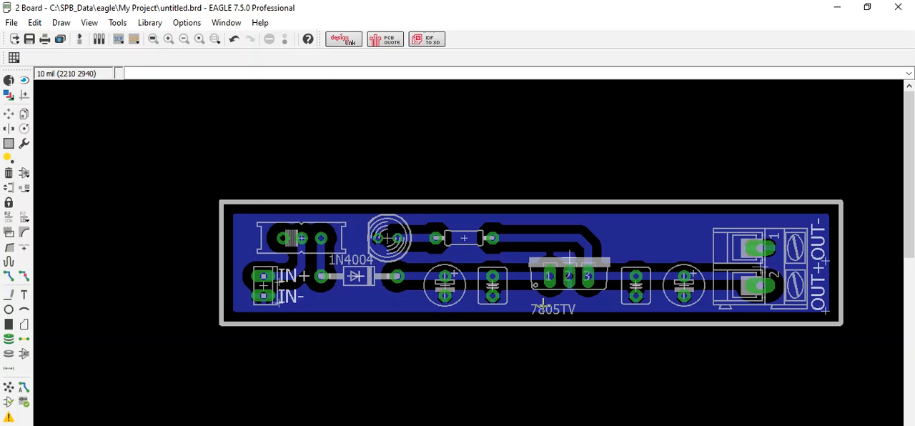
Step: Inspect the finished board layout up close, checking the traces around the 7805TV, the ground fill, outline and labels
scroll(544, 327, "up", 1)
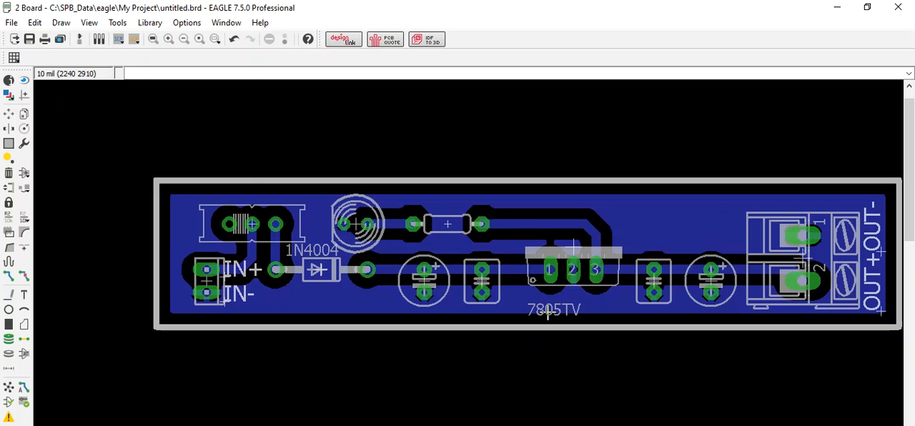
scroll(562, 275, "down", 2)
scroll(563, 273, "up", 1)
scroll(563, 273, "up", 2)
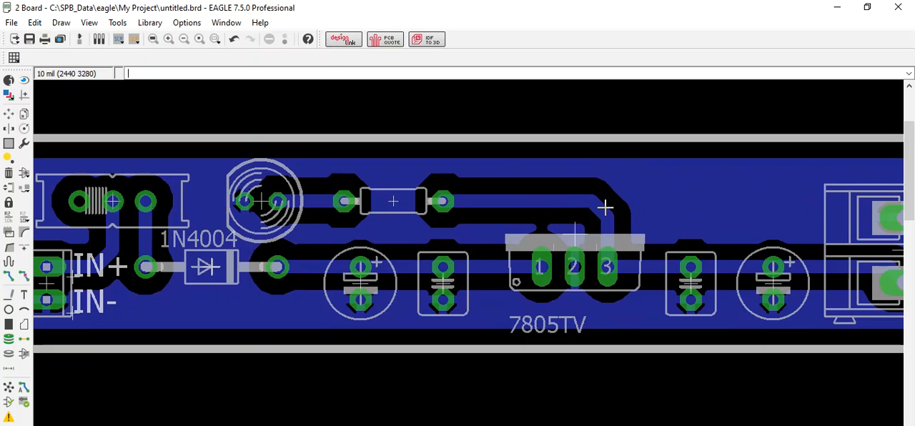
scroll(603, 210, "down", 2)
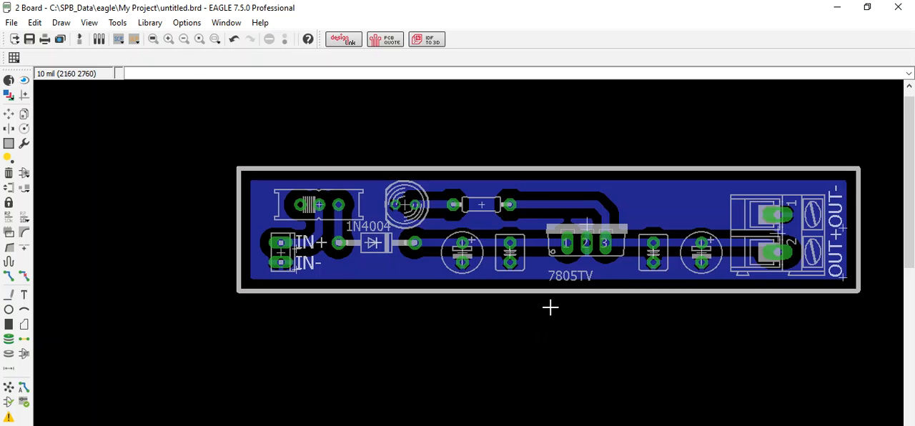
scroll(550, 307, "down", 1)
scroll(609, 259, "up", 2)
scroll(610, 259, "down", 1)
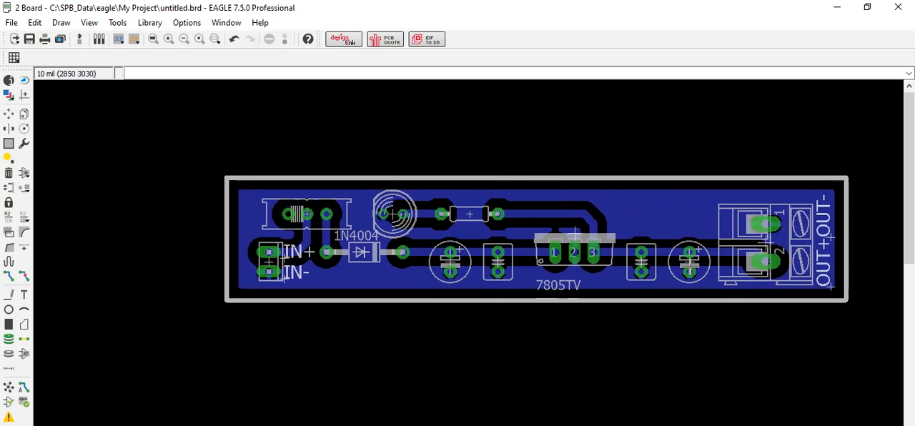
scroll(708, 275, "up", 1)
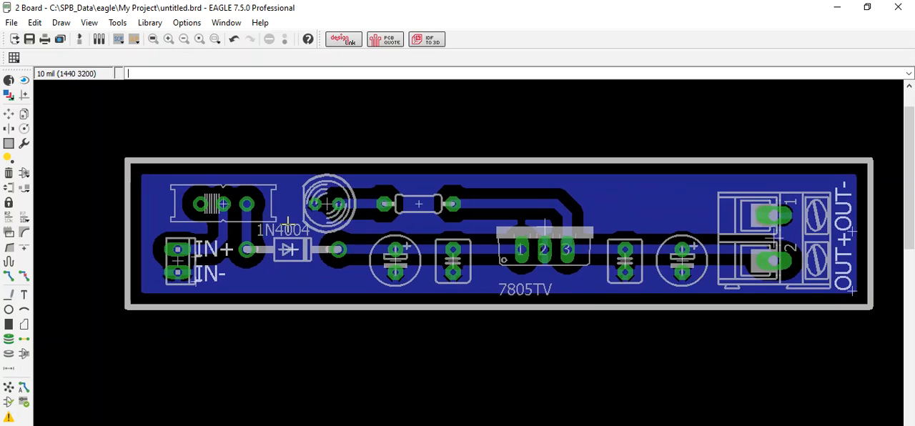
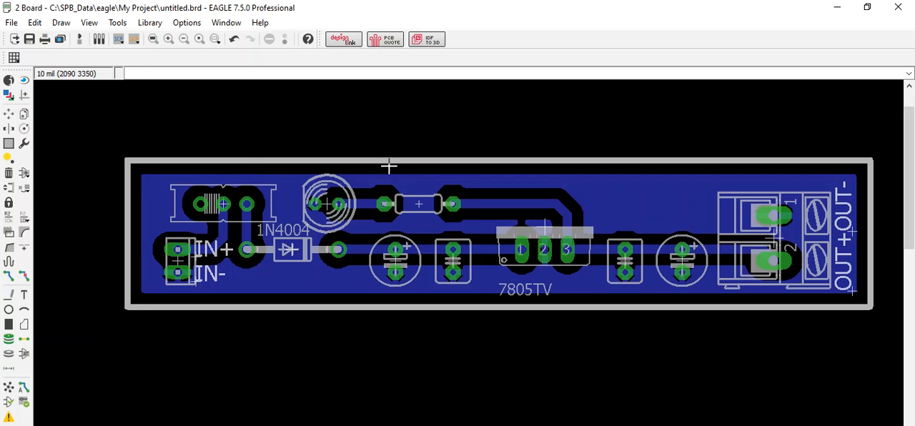
Step: Limit the displayed board layers to 16 Bottom and 17 Pads
left_click(7, 96)
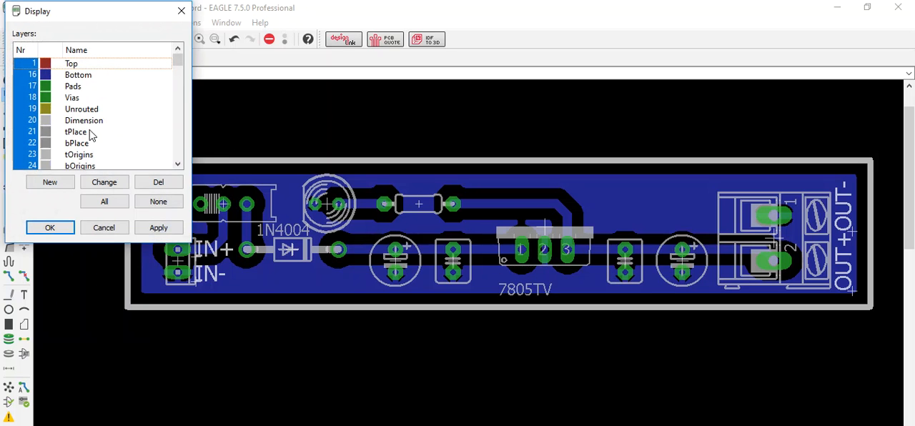
left_click(31, 64)
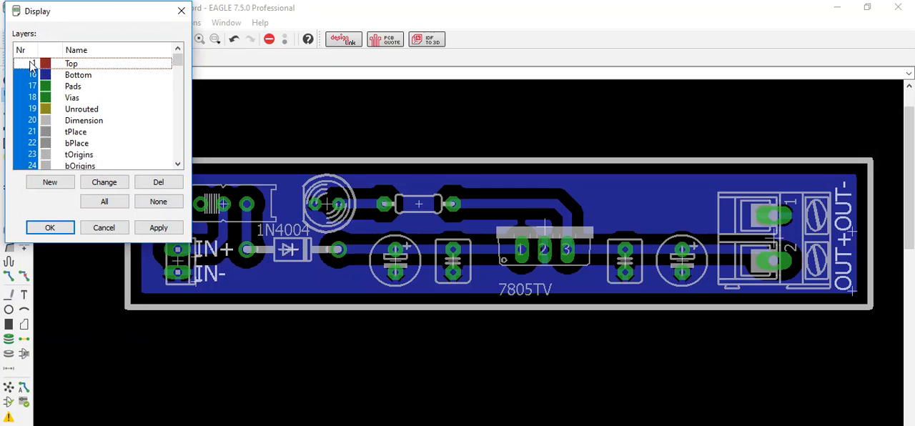
left_click(153, 203)
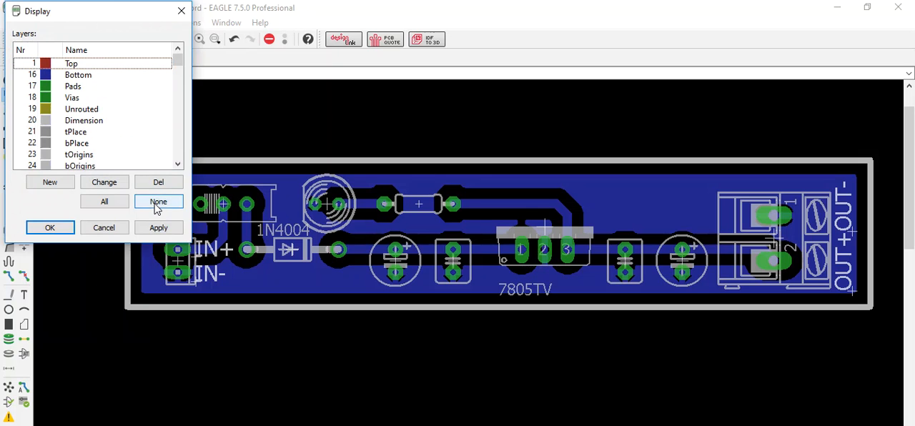
left_click(33, 75)
left_click(32, 86)
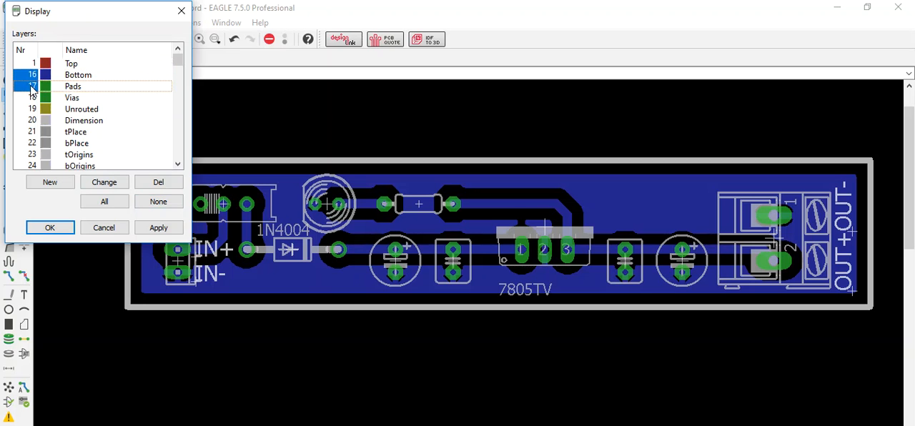
left_click(154, 228)
left_click(56, 229)
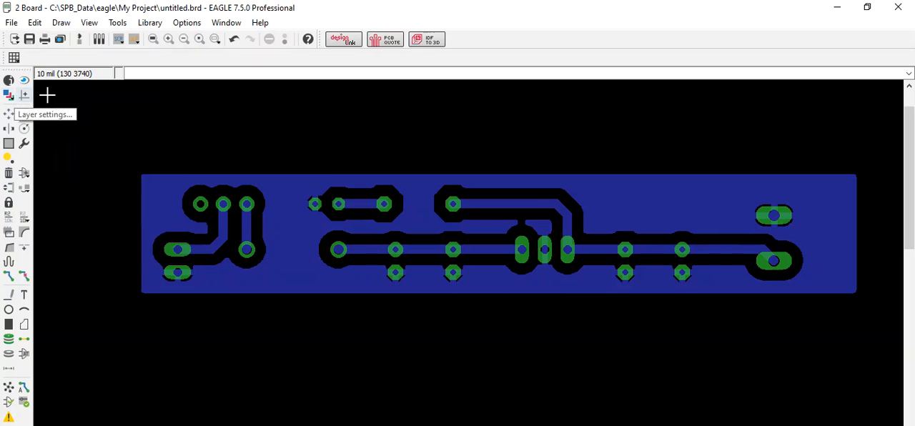
Step: Set up a mirrored black print of the bottom copper to a PDF file at scale factor 1
left_click(45, 43)
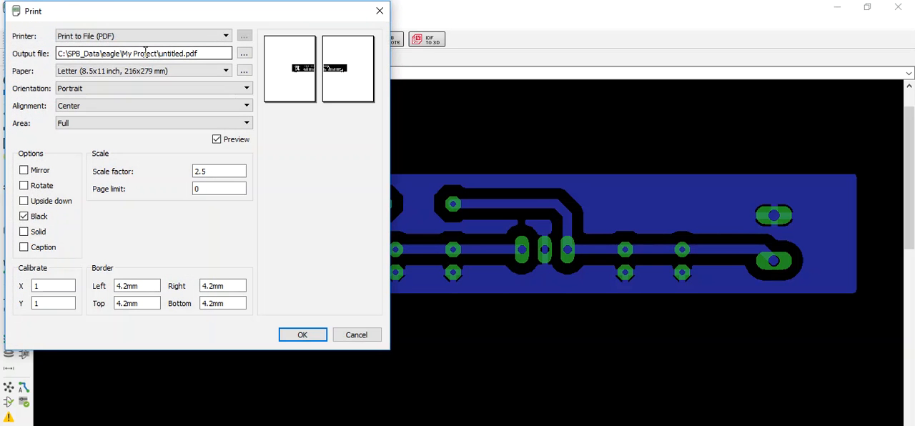
left_click(111, 37)
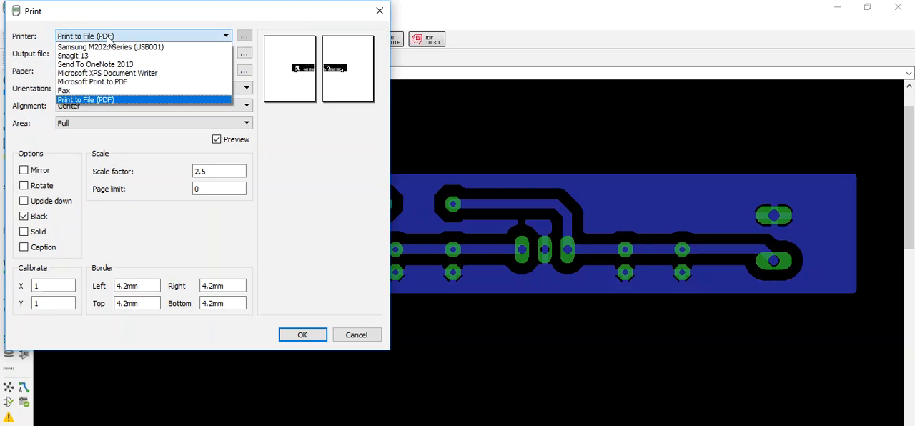
left_click(93, 100)
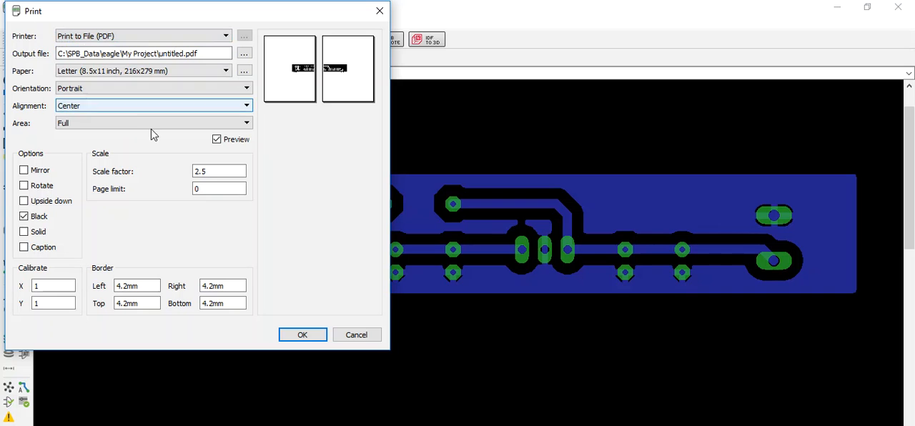
left_click_drag(214, 173, 107, 172)
type("1")
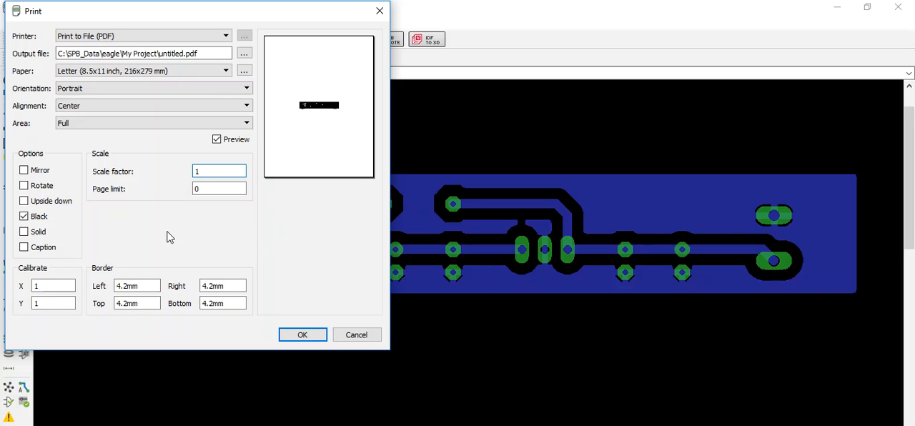
left_click(25, 170)
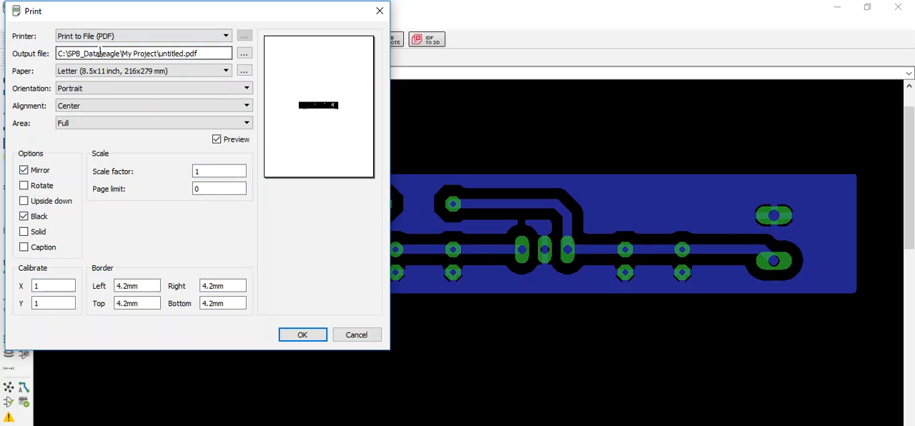
Step: Name the output file BottomCopper.pdf in the My Project folder and print the bottom copper layout to it
left_click(245, 56)
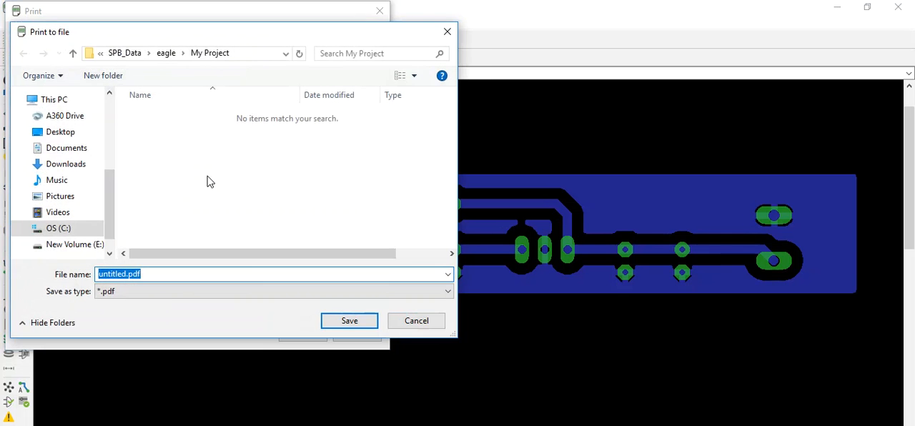
left_click(121, 274)
key("Right")
key("shift+Left")
key("shift+Left")
key("shift+Left")
key("shift+Left")
key("shift+Left")
key("shift+Left")
key("shift+Left")
key("shift+Left")
type("Bottom")
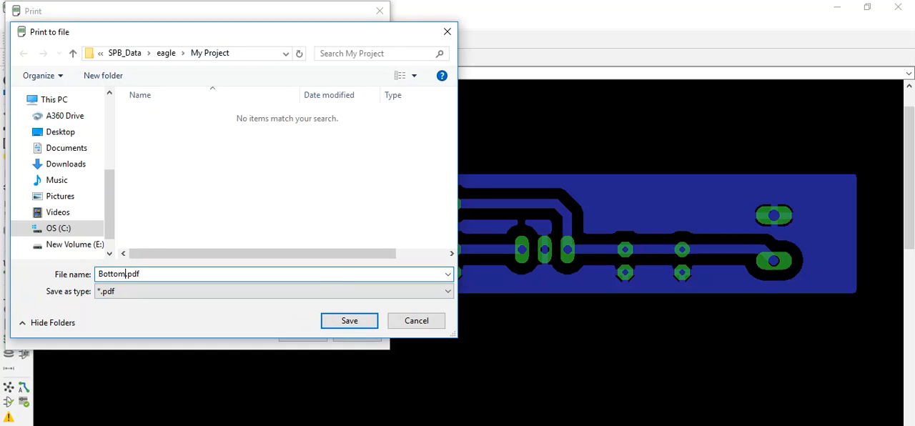
type("Copper")
key("Return")
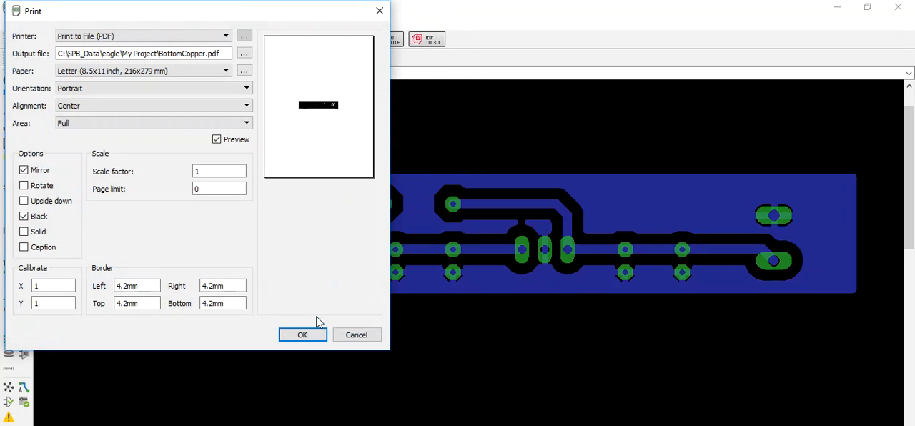
left_click(302, 336)
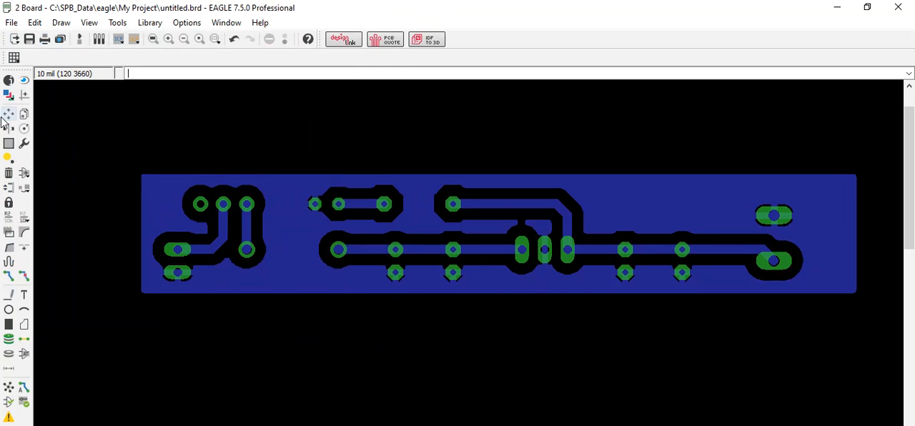
Step: Replace the displayed Bottom and Pads layers with 20 Dimension, 21 tPlace, 23 tOrigins and 25 tNames
left_click(9, 95)
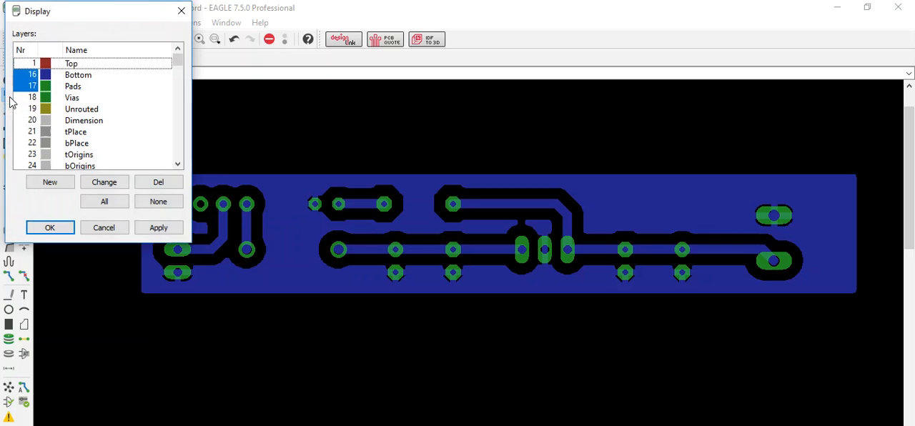
left_click(30, 76)
left_click(29, 87)
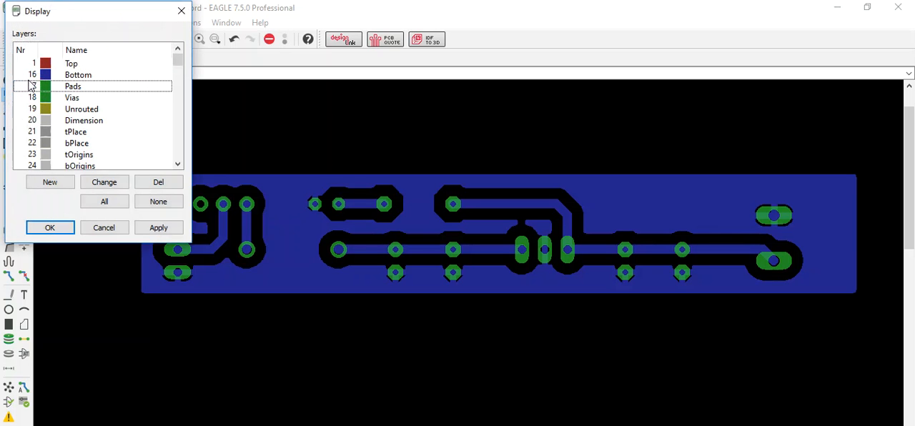
left_click(33, 133)
left_click(35, 154)
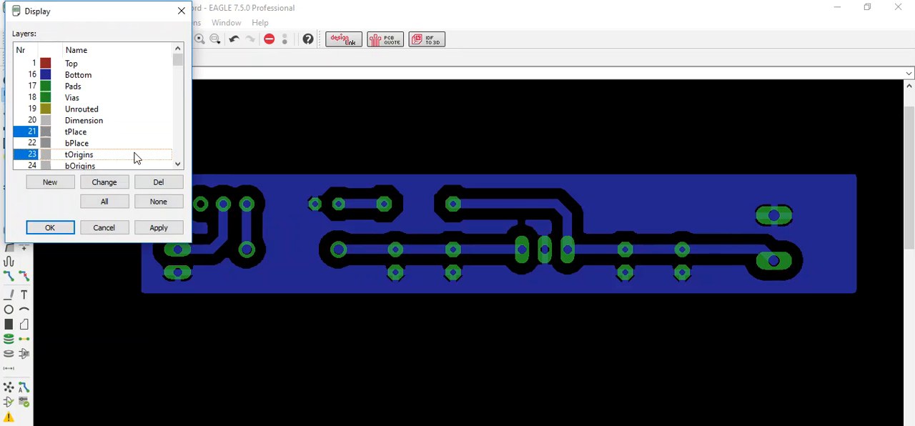
left_click(178, 165)
left_click(178, 165)
left_click(178, 165)
left_click(178, 165)
left_click(43, 132)
left_click(178, 165)
left_click(178, 164)
left_click(178, 164)
left_click(178, 164)
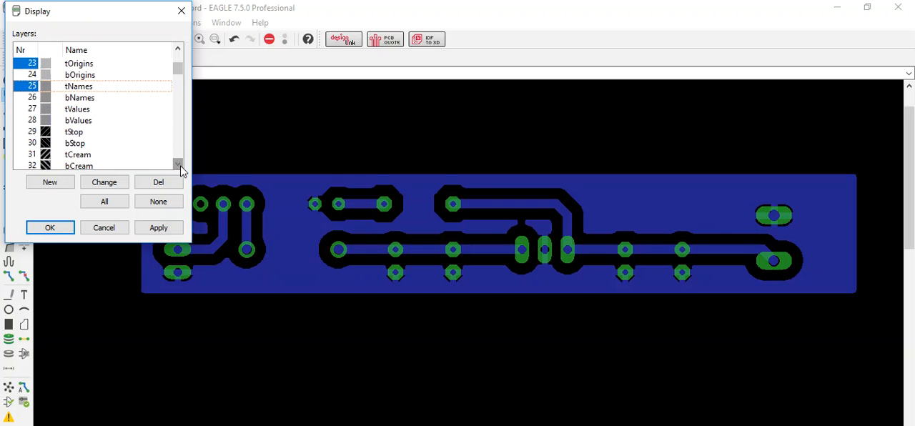
left_click(178, 164)
left_click(179, 164)
left_click(178, 164)
left_click(178, 164)
left_click(178, 164)
left_click_drag(178, 76, 180, 66)
left_click(35, 100)
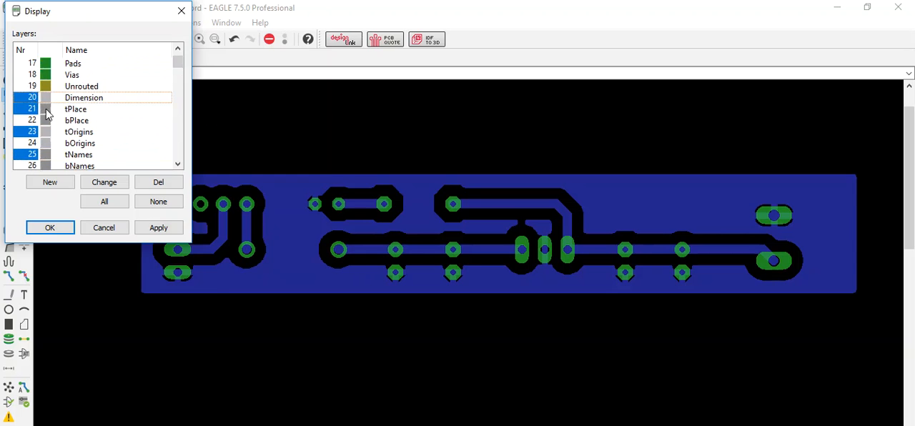
left_click(158, 228)
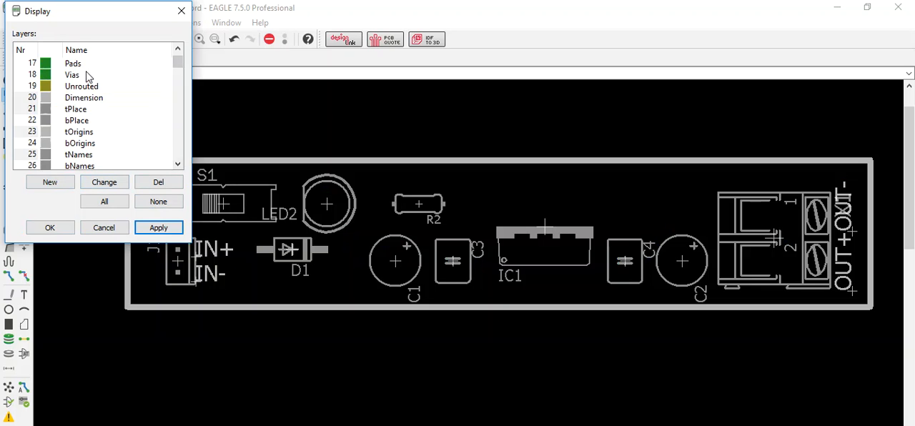
Step: Add layers 17 Pads and 18 Vias to the displayed component placement layers
left_click(34, 78)
left_click(32, 65)
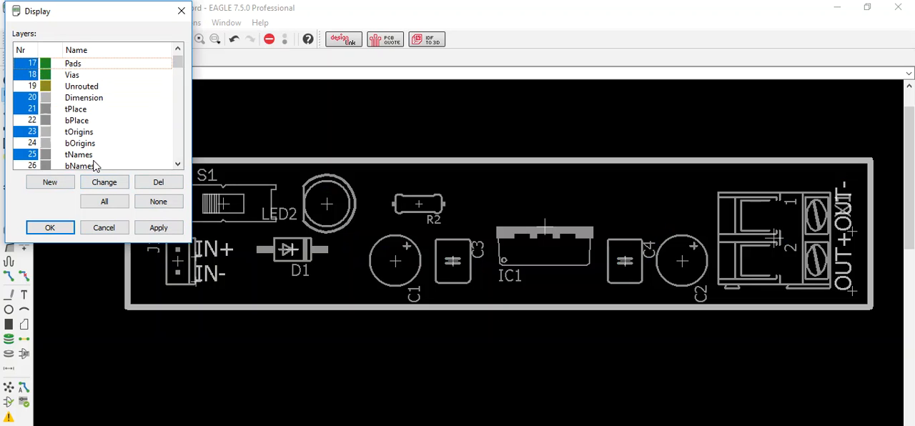
left_click(154, 228)
left_click(50, 227)
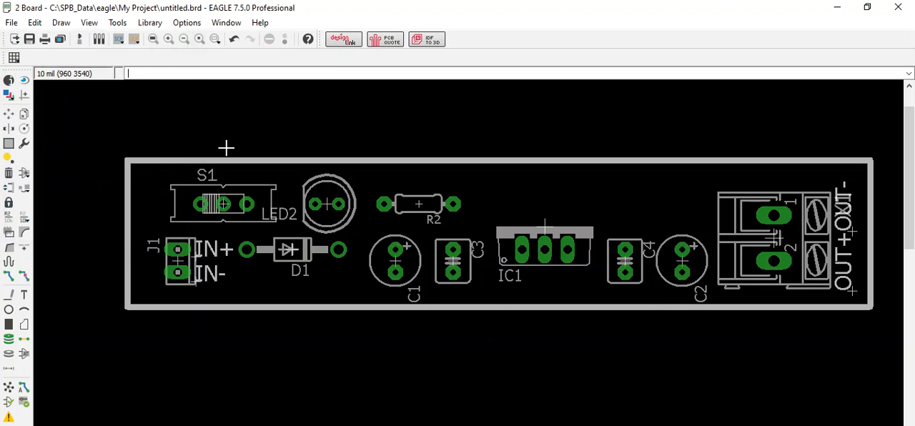
Step: Hide layer 25 tNames so the placement view shows no component names
left_click(25, 127)
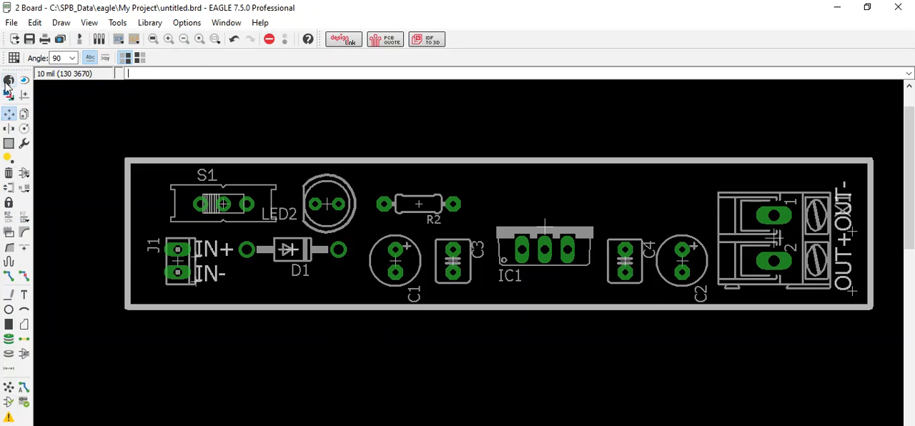
left_click(8, 99)
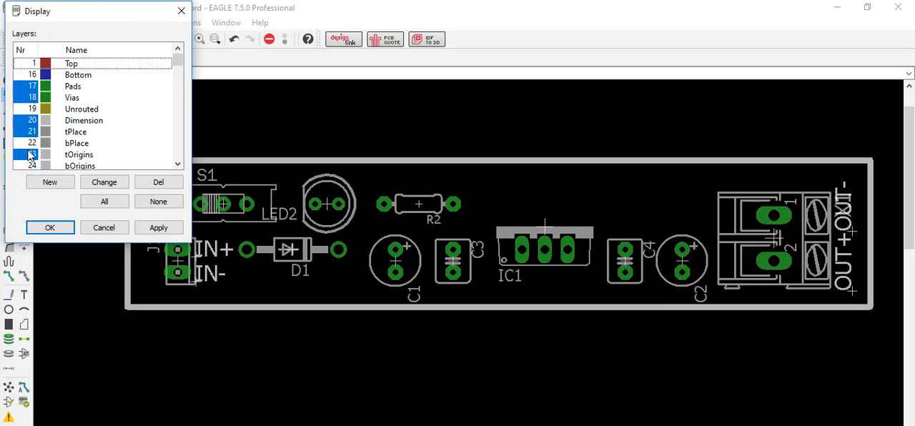
scroll(30, 143, "down", 1)
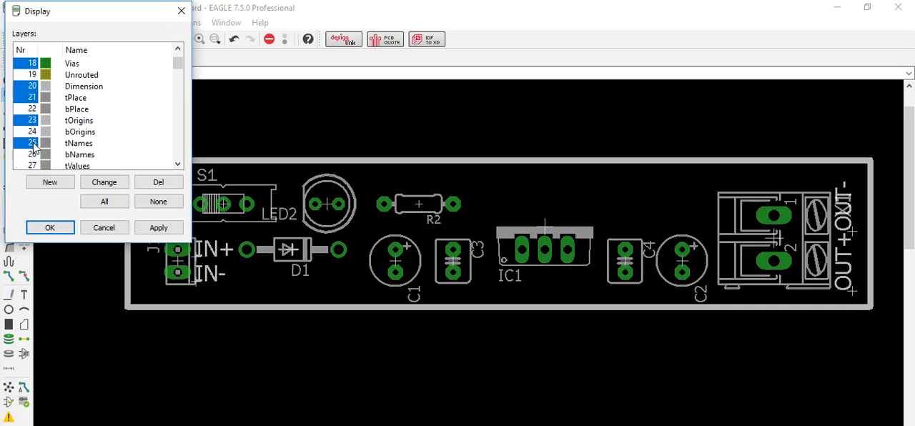
left_click(30, 143)
left_click(149, 228)
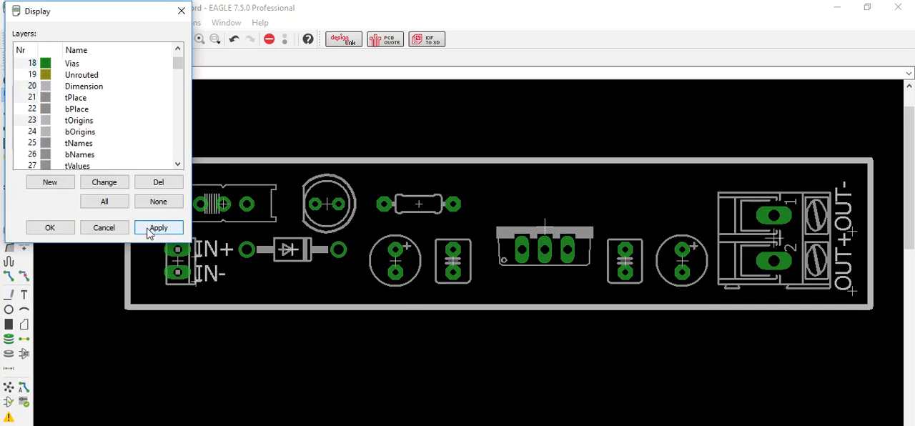
Step: Hide layer 21 tPlace on the board, display it again and close the layer settings
scroll(74, 124, "up", 1)
scroll(75, 125, "down", 1)
scroll(75, 123, "up", 1)
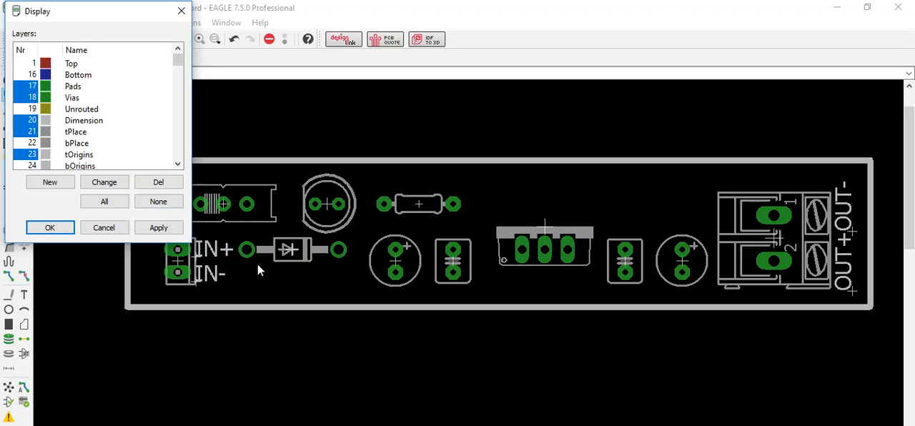
left_click(33, 133)
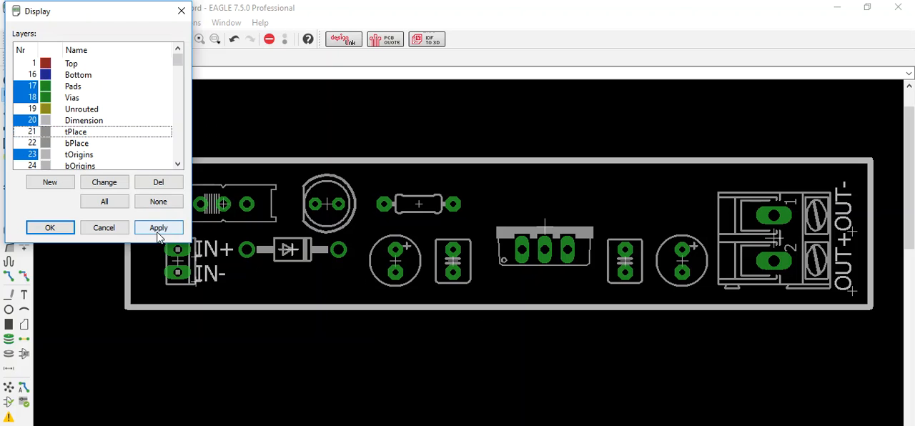
left_click(158, 230)
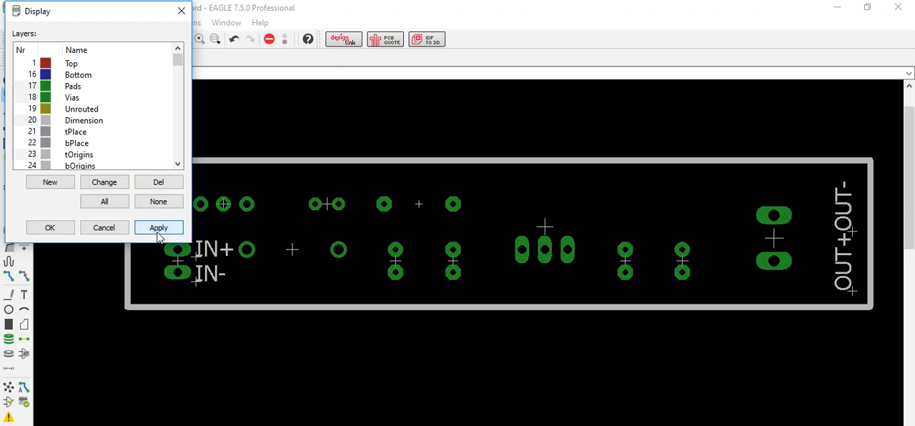
left_click(36, 133)
left_click(158, 227)
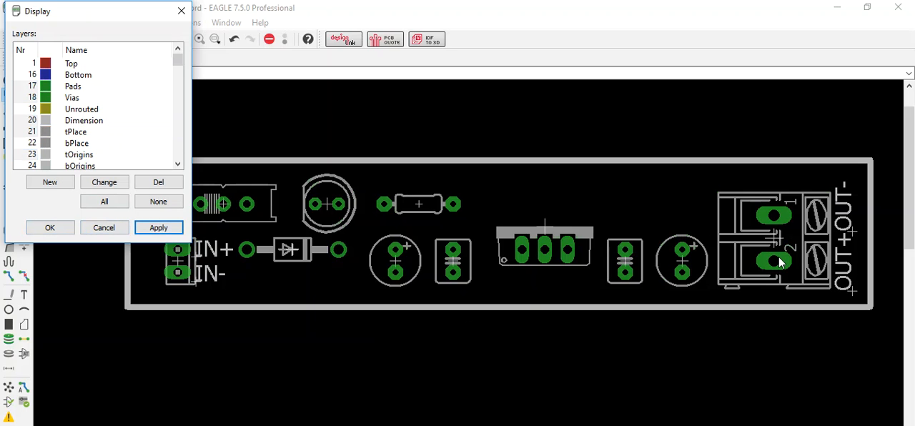
left_click(49, 228)
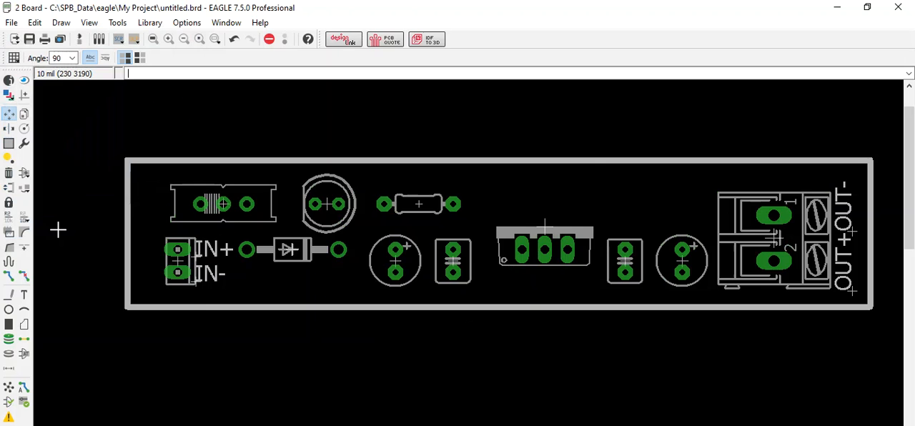
Step: Open the print setup for the component placement view and turn off mirroring
scroll(605, 250, "up", 1)
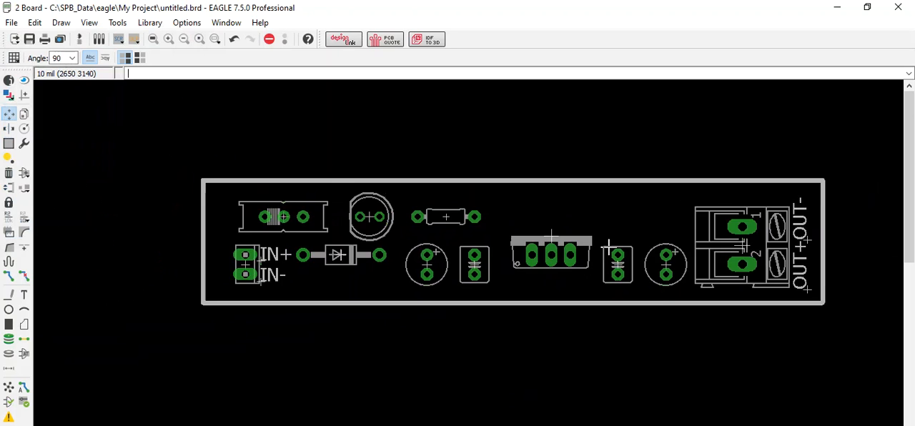
scroll(608, 247, "down", 1)
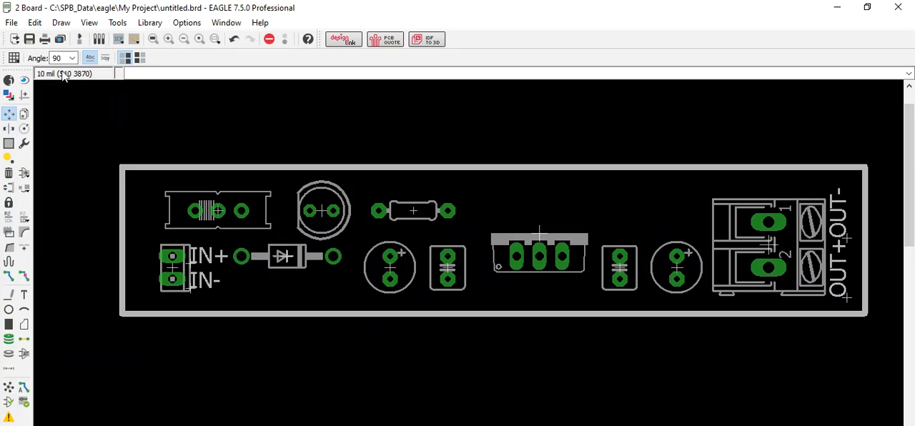
left_click(44, 39)
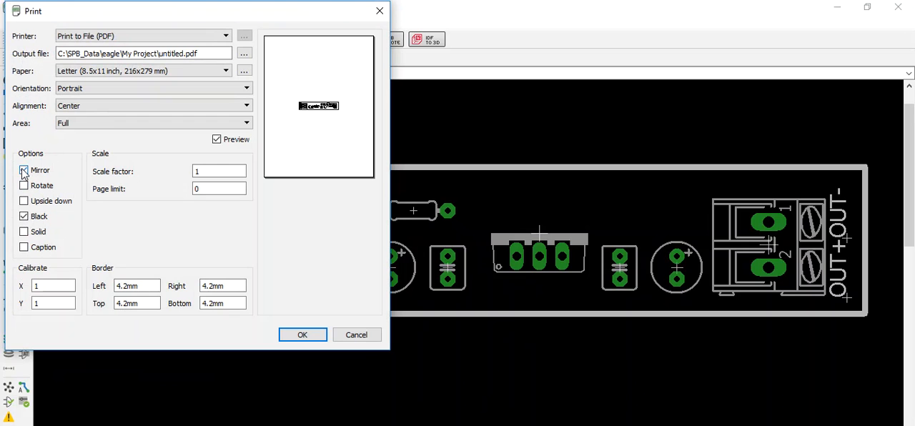
left_click(23, 170)
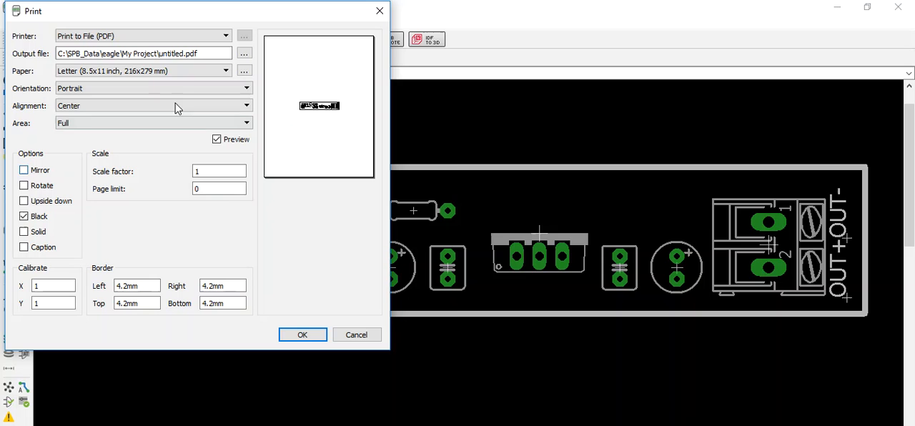
Step: Export the component placement view to PDF as TopSilk.pdf in the My Project folder
left_click(246, 54)
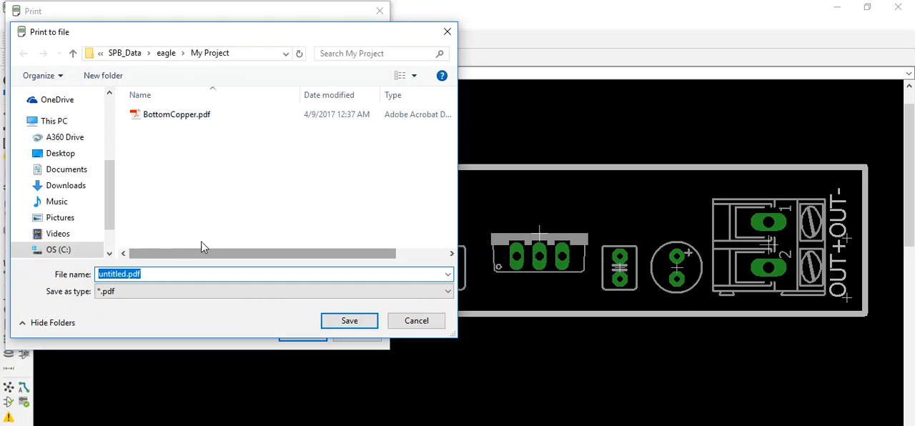
type("T")
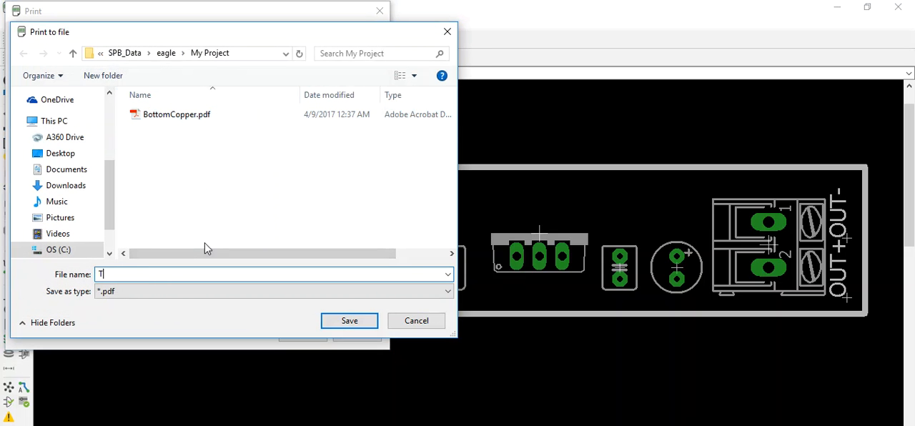
type("opSilk")
key("Return")
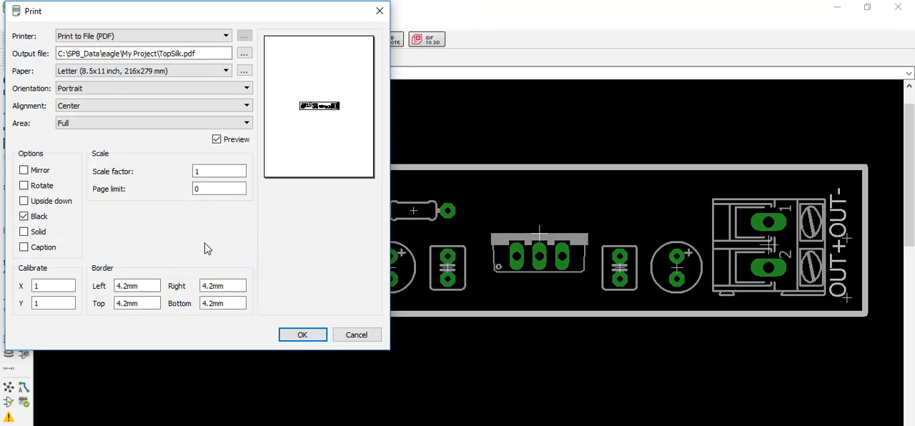
left_click(303, 333)
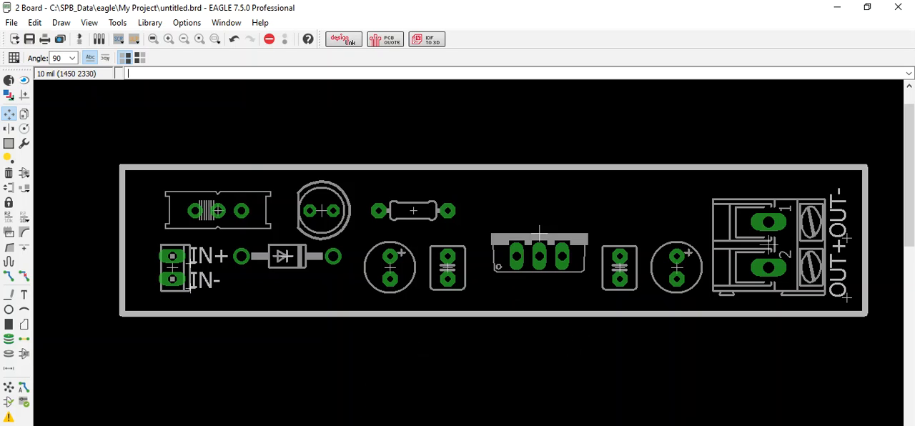
Step: Collapse the 3.3v regulator and DLD projects in the Control Panel and look inside My Project for the exported files
left_click(312, 425)
left_click(193, 424)
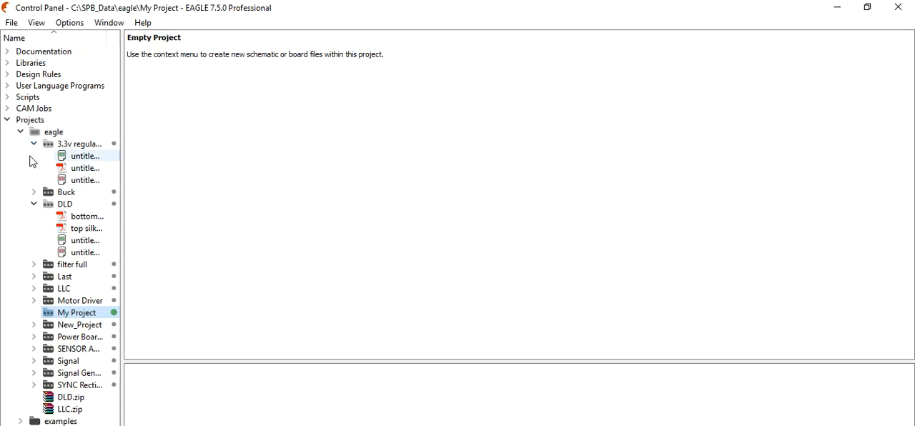
left_click(34, 144)
left_click(35, 169)
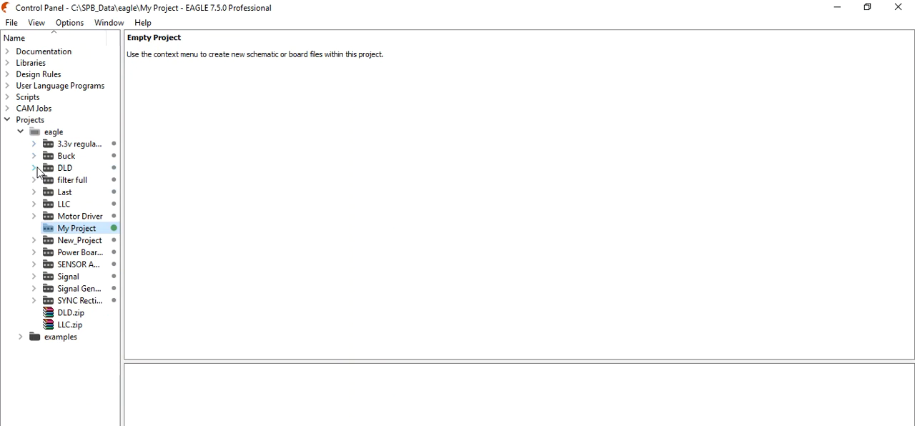
double_click(98, 234)
left_click(202, 274)
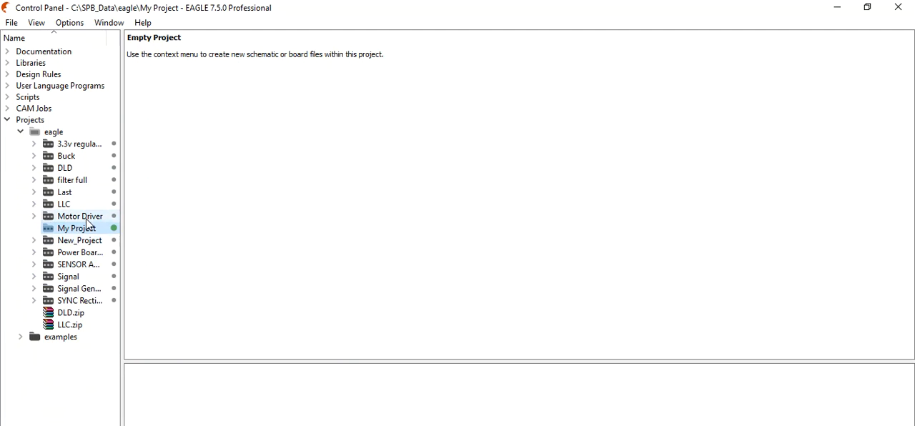
Step: Minimise the EAGLE windows and switch to File Explorer to open the folder C:\SPB_Data\eagle\My Project
left_click(845, 6)
left_click(844, 7)
left_click(844, 7)
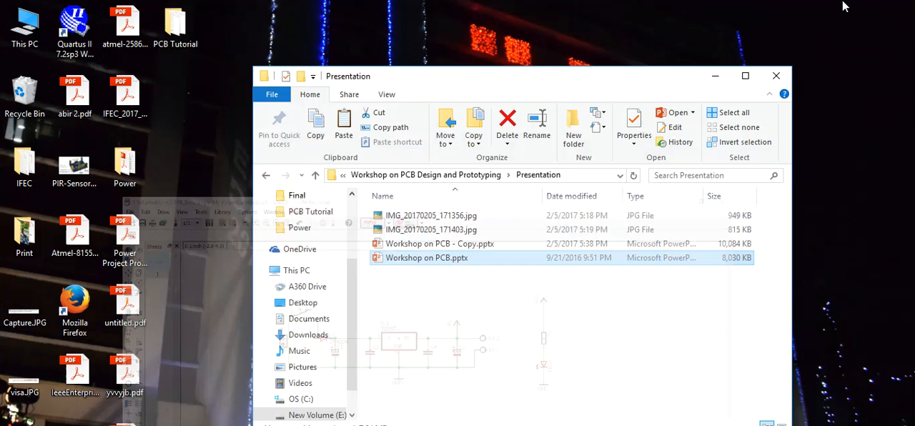
left_click(304, 272)
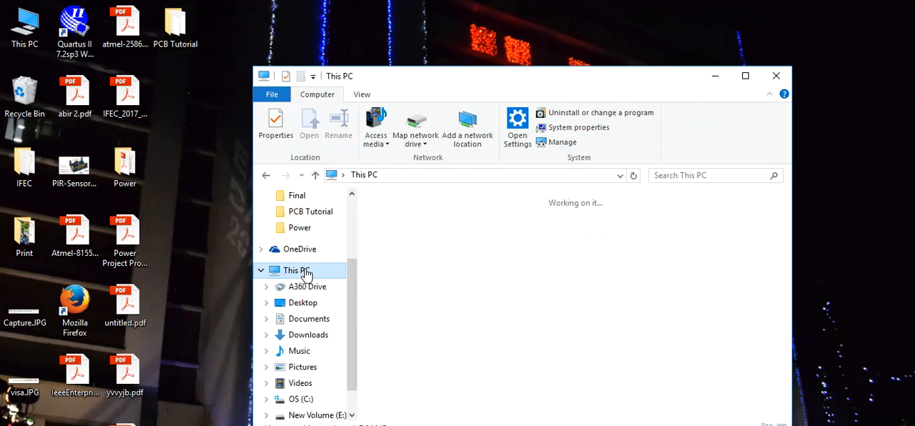
double_click(614, 369)
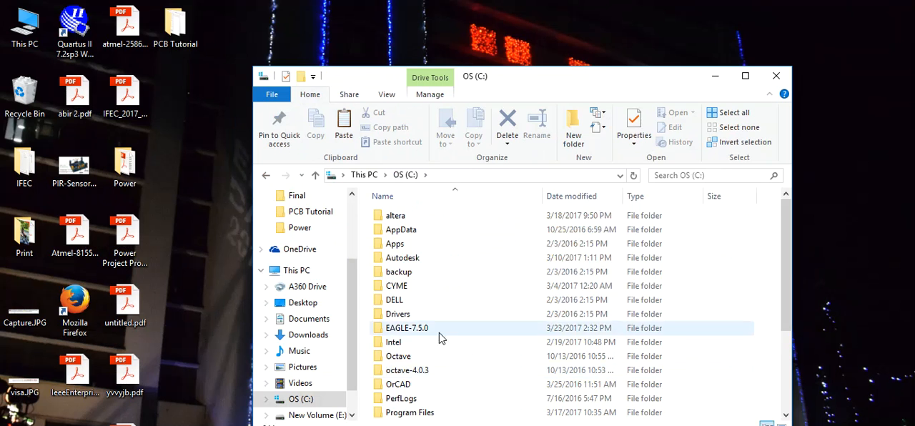
scroll(439, 332, "down", 3)
double_click(398, 342)
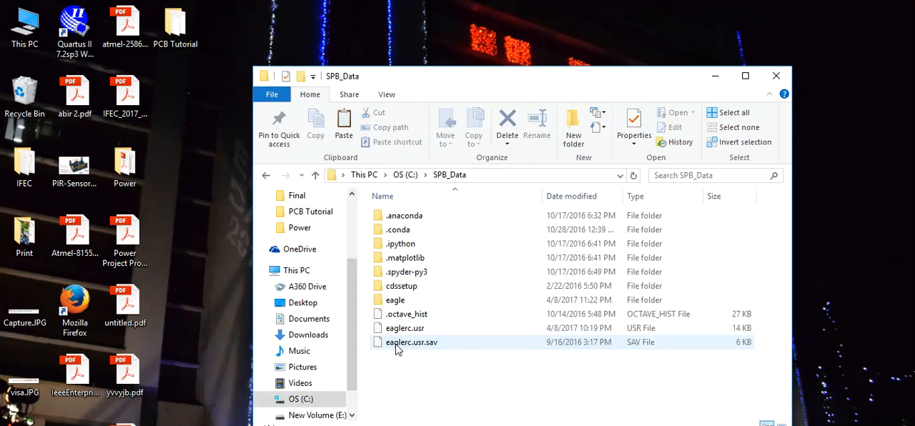
double_click(401, 301)
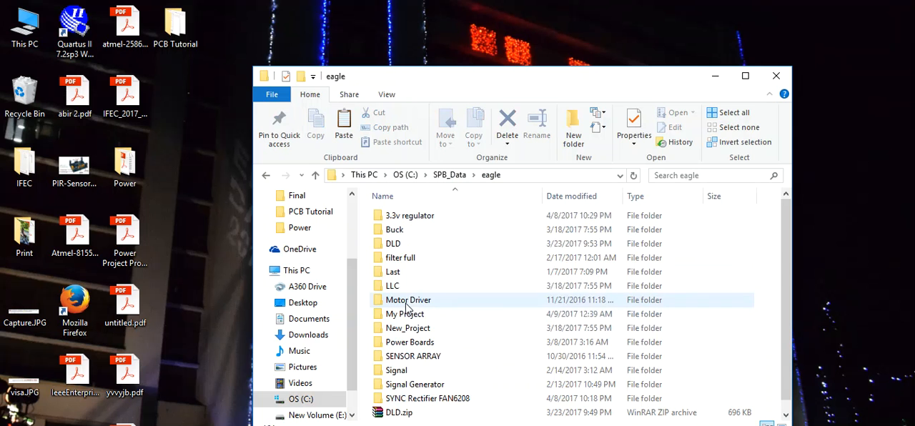
scroll(417, 266, "down", 1)
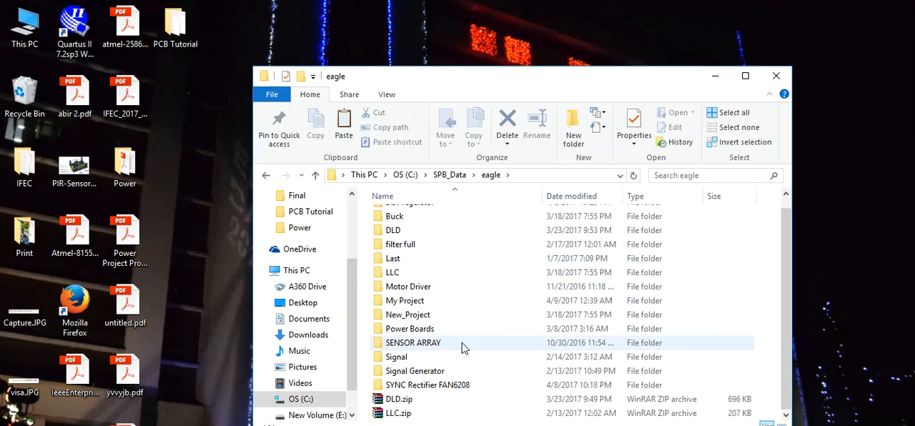
double_click(406, 301)
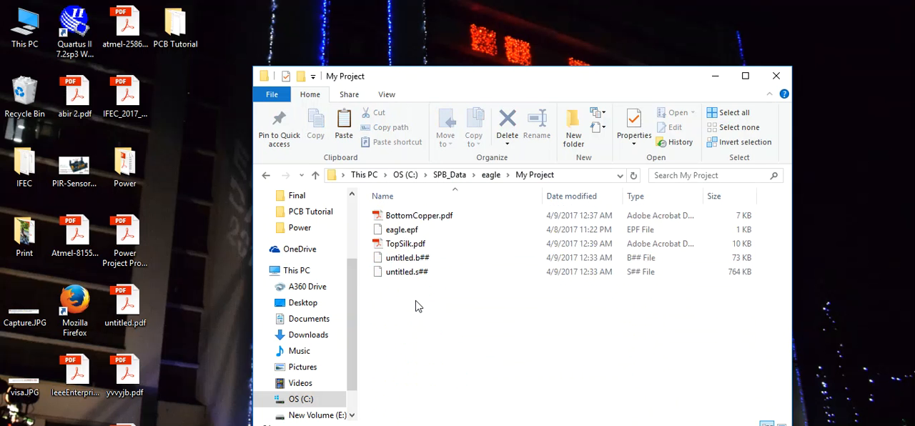
Step: Open TopSilk.pdf in Acrobat Reader, inspect the placement print at different magnifications and close it
double_click(405, 243)
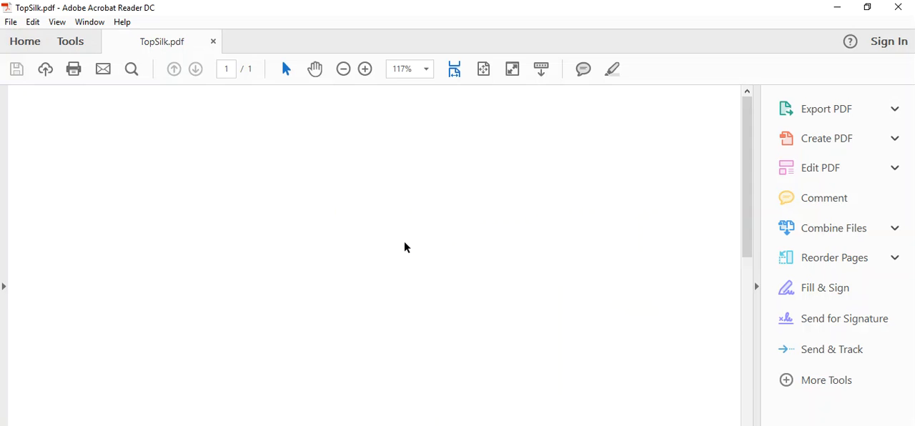
scroll(404, 248, "down", 5)
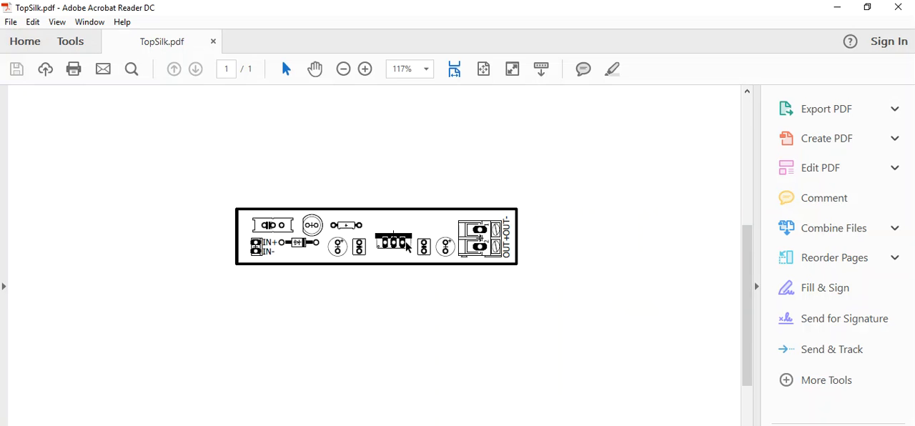
scroll(398, 201, "down", 1, "ctrl")
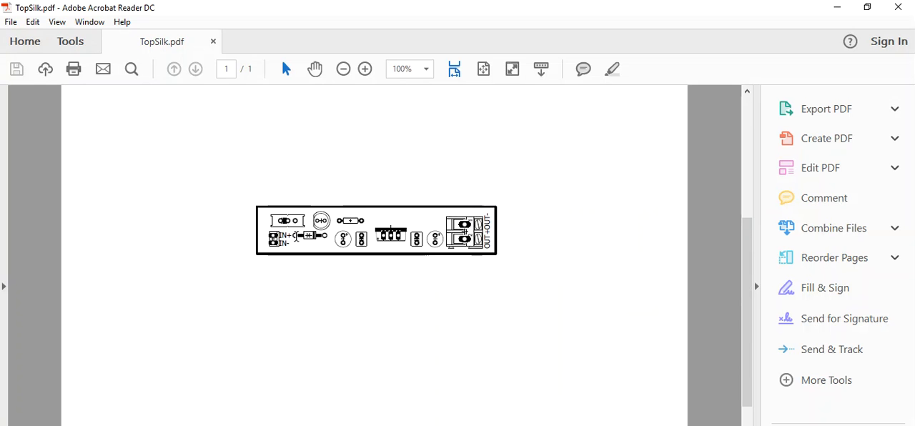
scroll(392, 240, "up", 3, "ctrl")
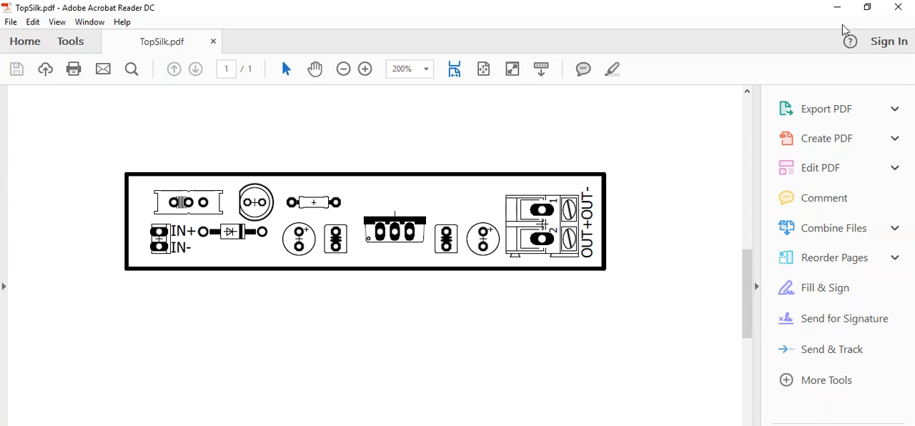
left_click(898, 7)
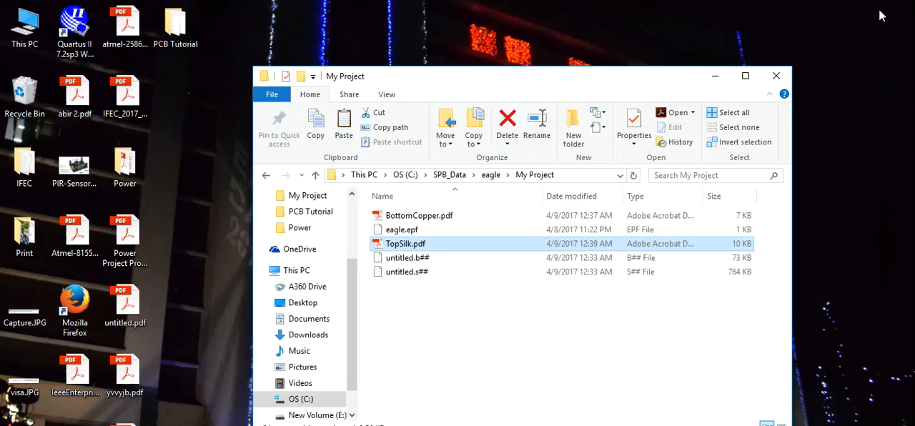
Step: Open BottomCopper.pdf to inspect the mirrored copper print, then close the PDF and the project folder
double_click(428, 215)
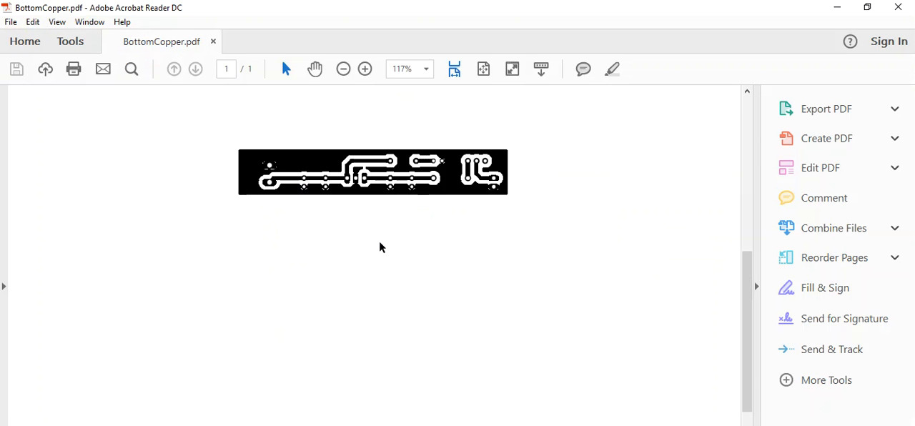
scroll(374, 181, "up", 2, "ctrl")
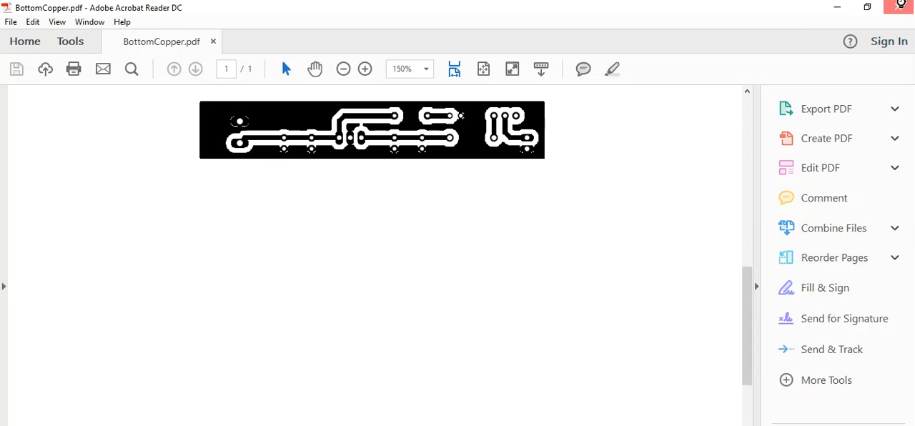
left_click(898, 7)
left_click(776, 76)
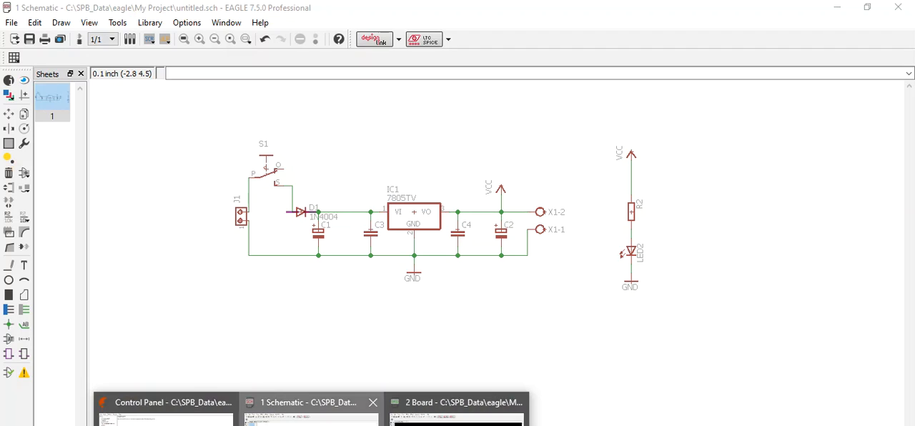
Step: Switch to the EAGLE schematic, review its bill of materials as a parts list and close the BOM without saving
left_click(308, 411)
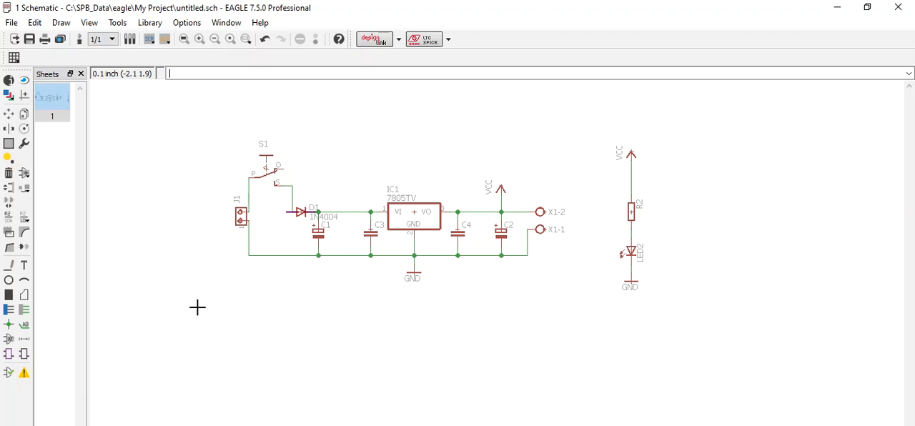
left_click(12, 23)
mouse_move(55, 227)
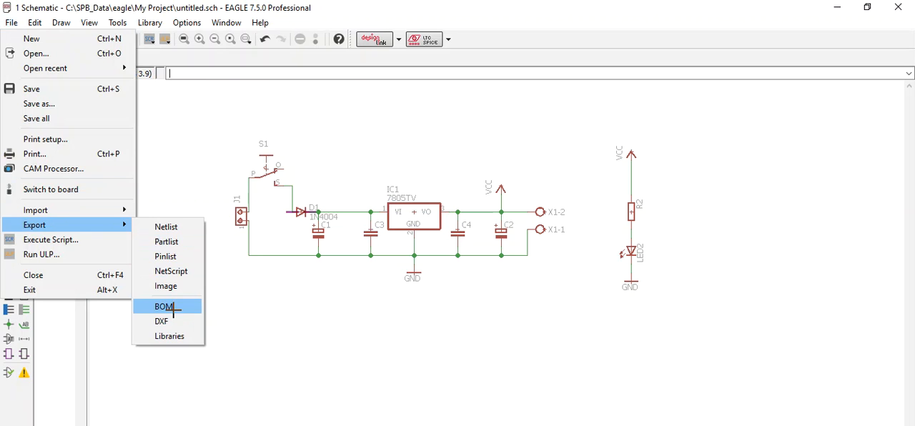
left_click(173, 311)
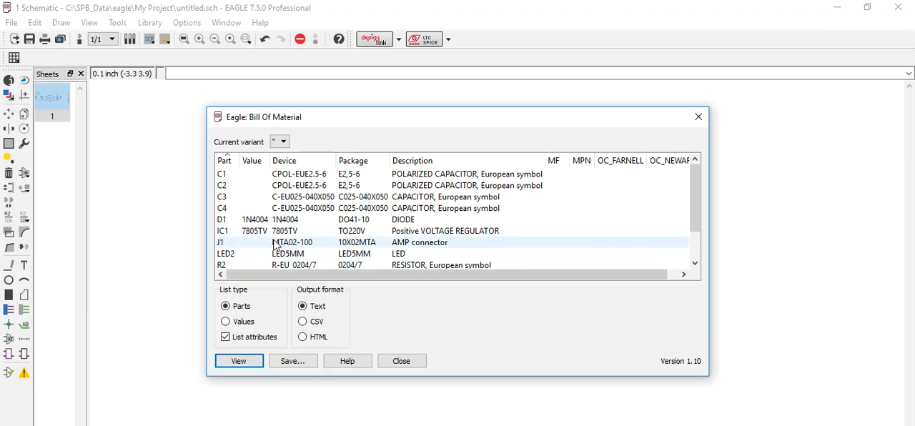
scroll(275, 243, "down", 1)
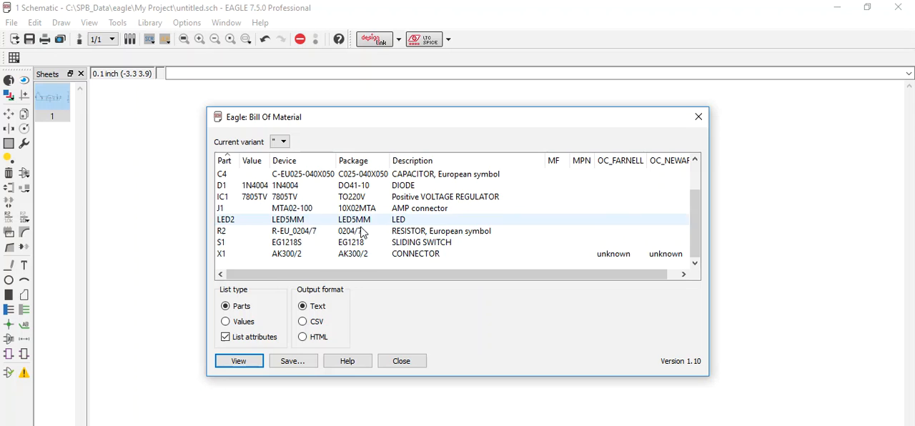
left_click(402, 362)
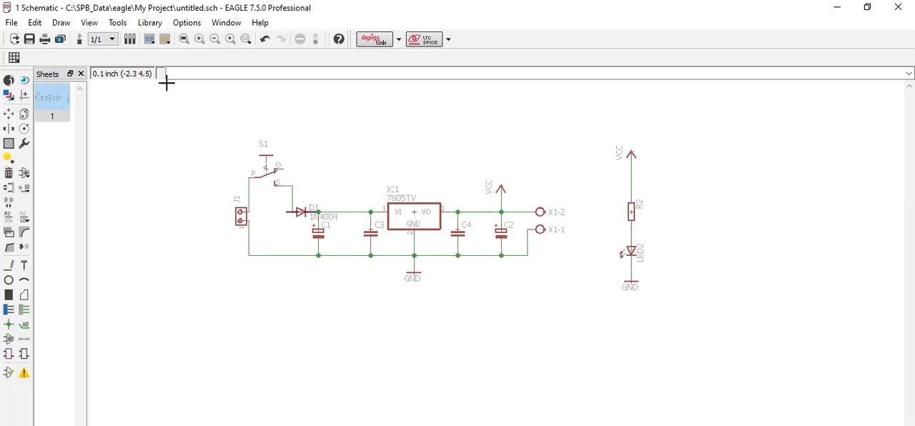
Step: Switch to the board and display layer 16 Bottom together with the component placement layers
left_click(79, 39)
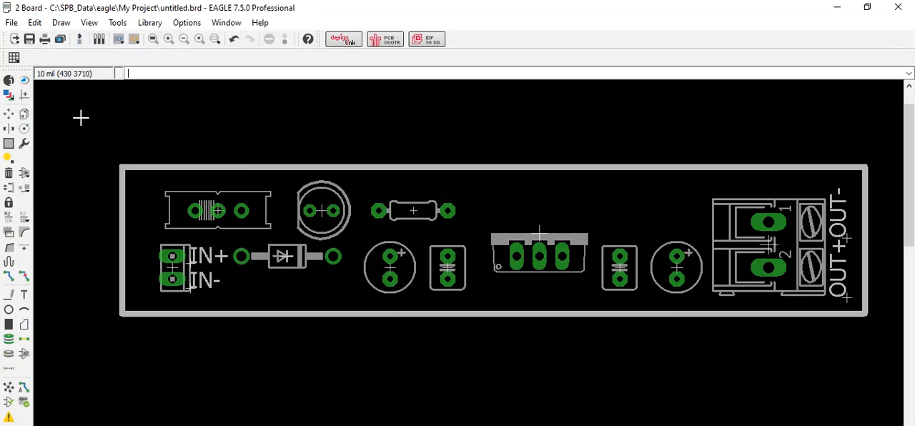
left_click(8, 94)
left_click(25, 76)
left_click(28, 63)
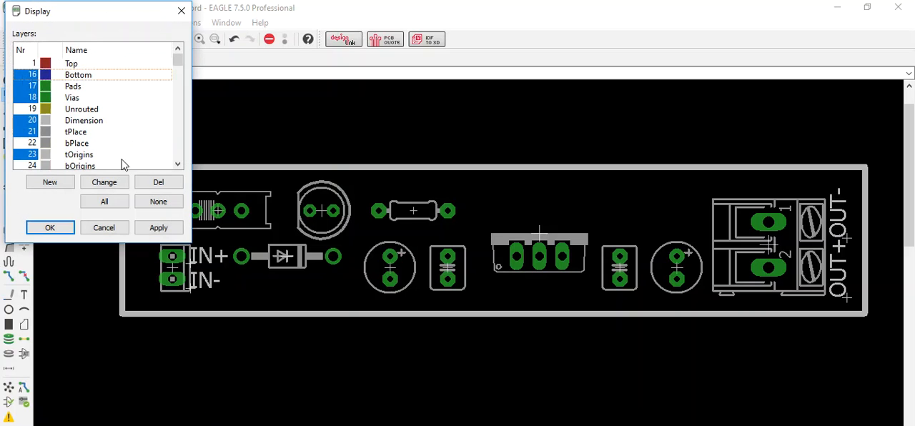
left_click(159, 228)
left_click(50, 227)
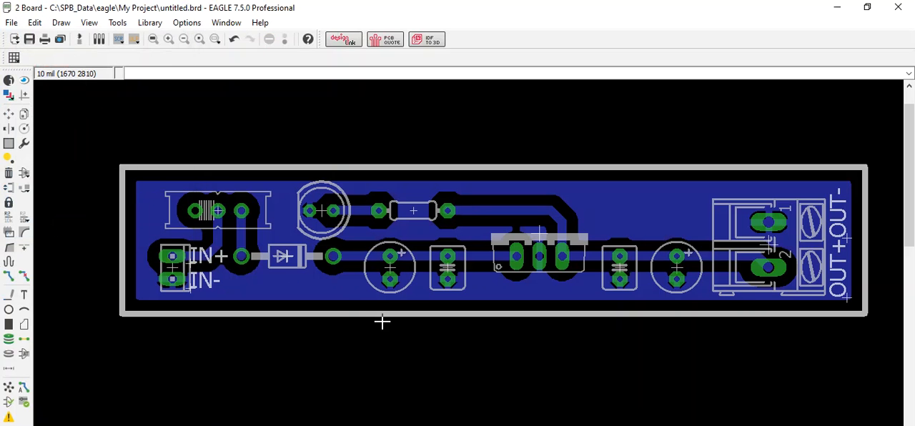